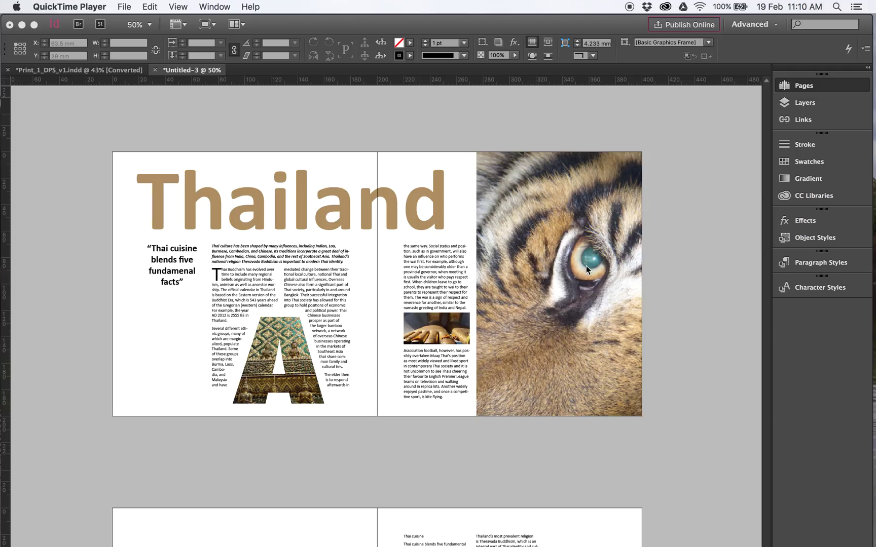
- Bring the InDesign window with the Thailand spread to the front and begin a new document
{"action": "left_click", "coordinate": [124, 6]}
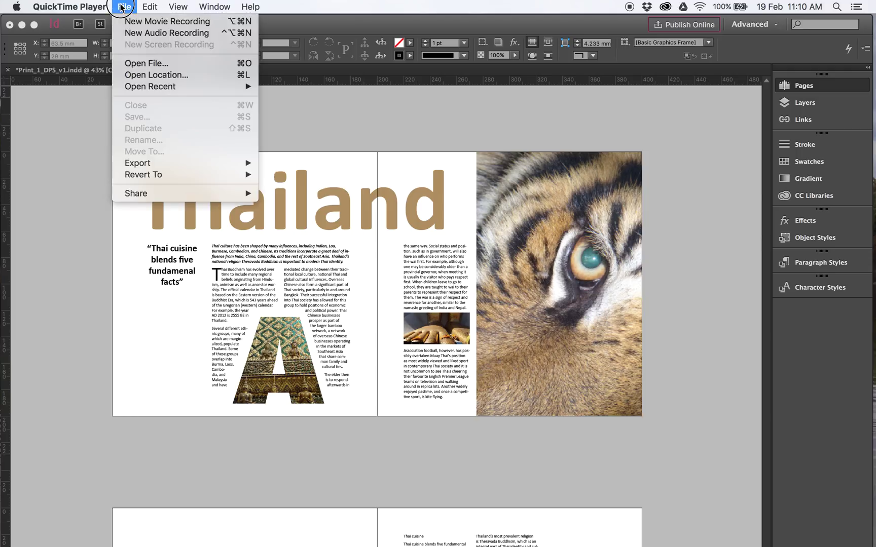
{"action": "left_click", "coordinate": [173, 7]}
{"action": "left_click", "coordinate": [588, 202]}
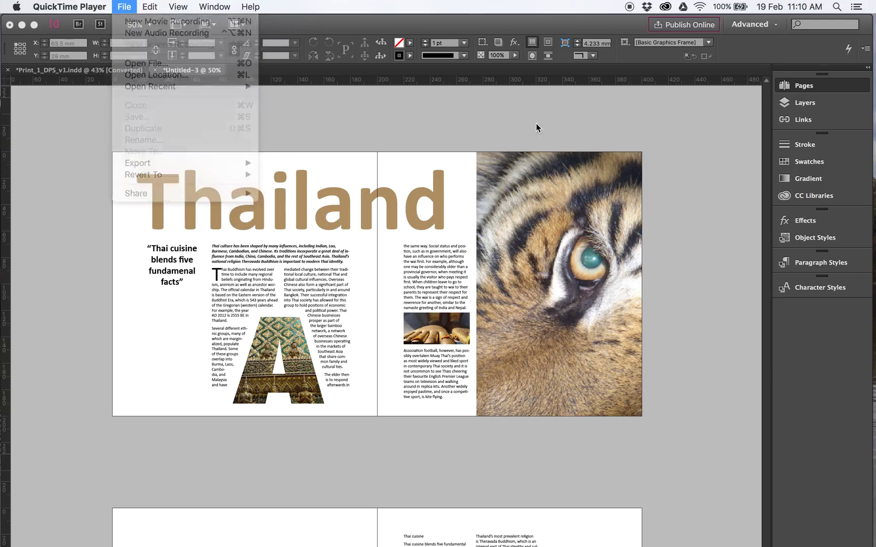
{"action": "left_click", "coordinate": [96, 8]}
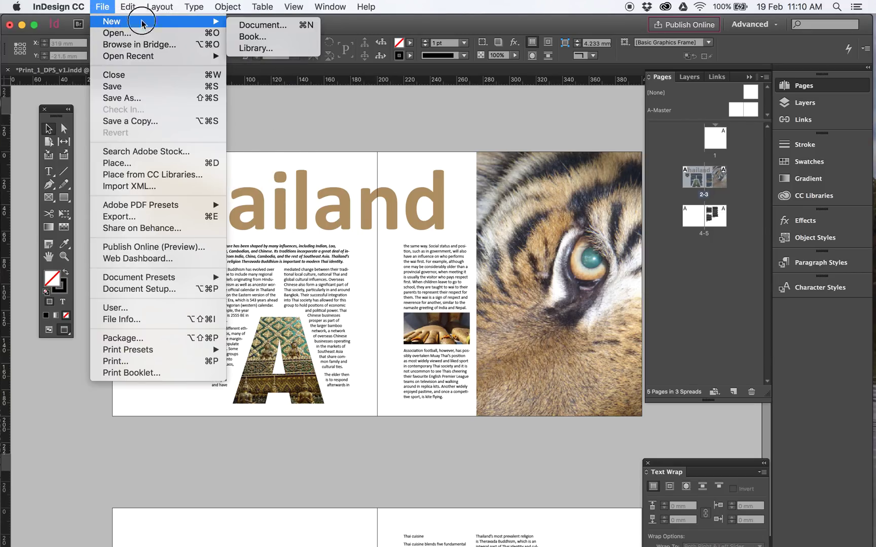
- Set the page size to 200 × 200 mm with 3 columns and a 5 mm gutter
{"action": "left_click", "coordinate": [311, 26]}
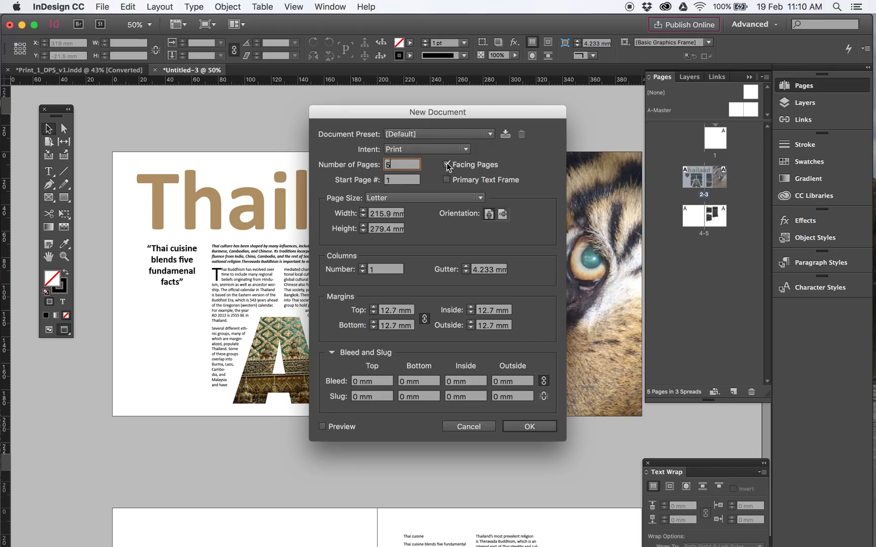
{"action": "double_click", "coordinate": [377, 214]}
{"action": "type", "text": "200"}
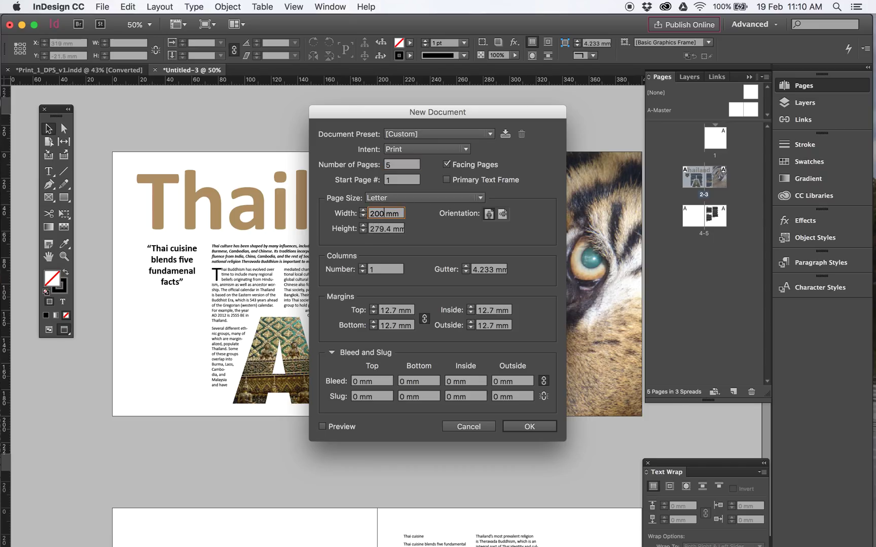
{"action": "key", "text": "Tab"}
{"action": "type", "text": "200"}
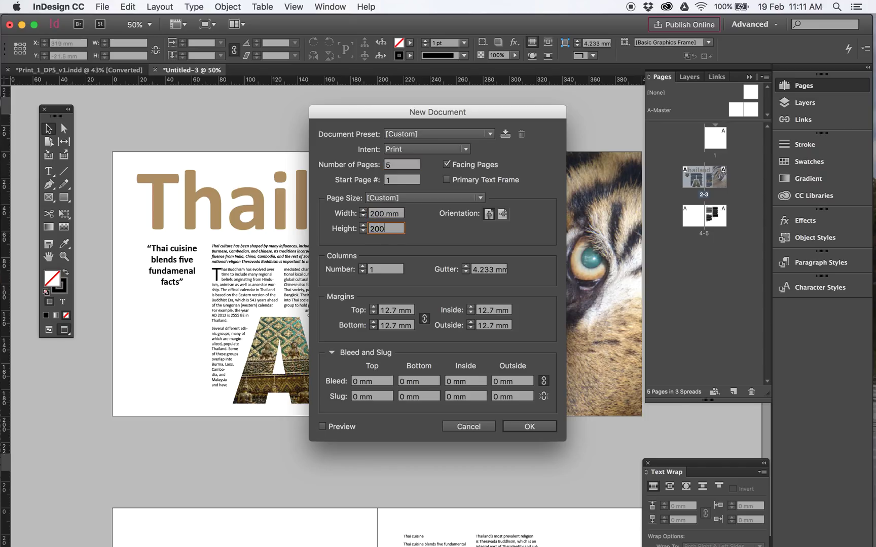
{"action": "key", "text": "Tab"}
{"action": "type", "text": "3"}
{"action": "double_click", "coordinate": [486, 270]}
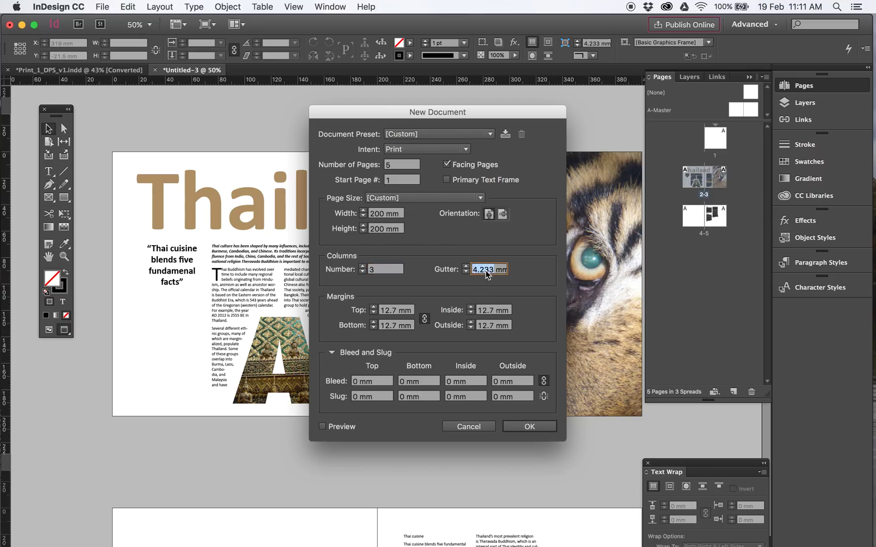
{"action": "type", "text": "5"}
- Link margins at 10 mm with a 20 mm inside margin, add 3 mm bleed, and create the document
{"action": "double_click", "coordinate": [390, 309]}
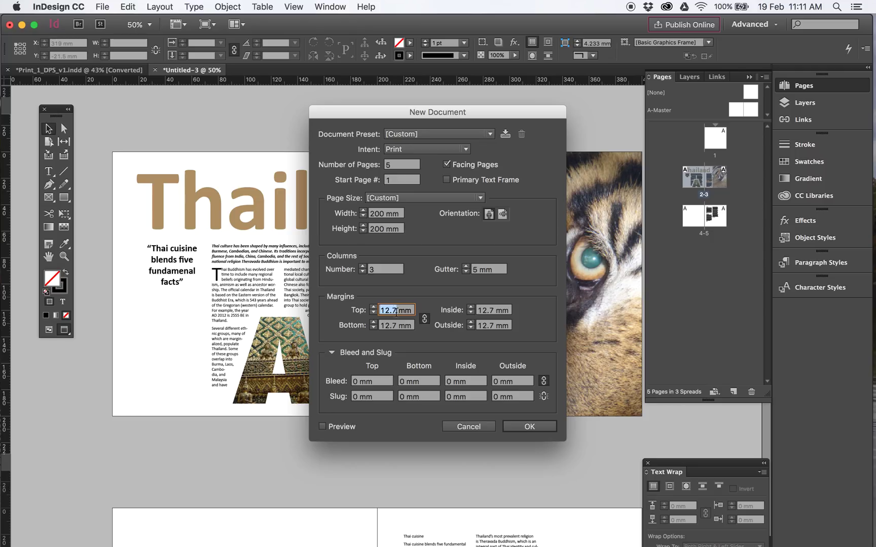
{"action": "type", "text": "10"}
{"action": "left_click", "coordinate": [424, 318]}
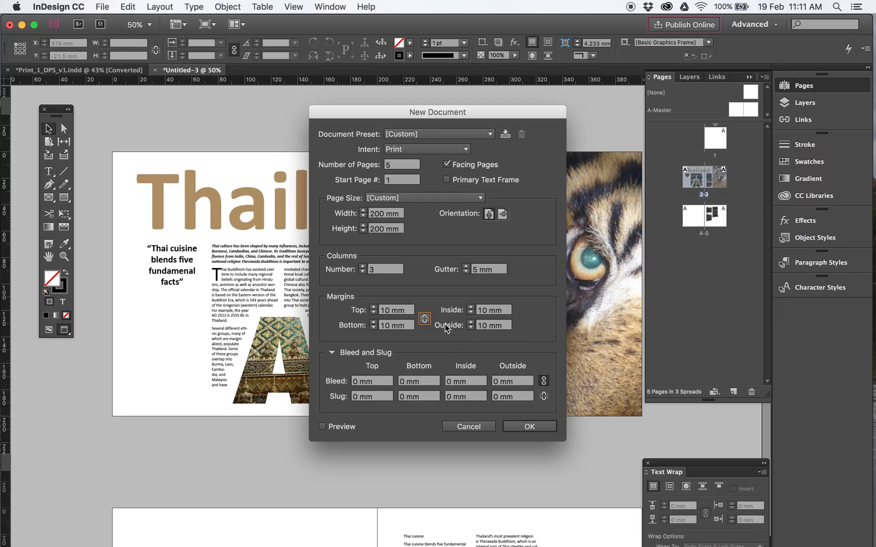
{"action": "double_click", "coordinate": [479, 312]}
{"action": "double_click", "coordinate": [489, 327]}
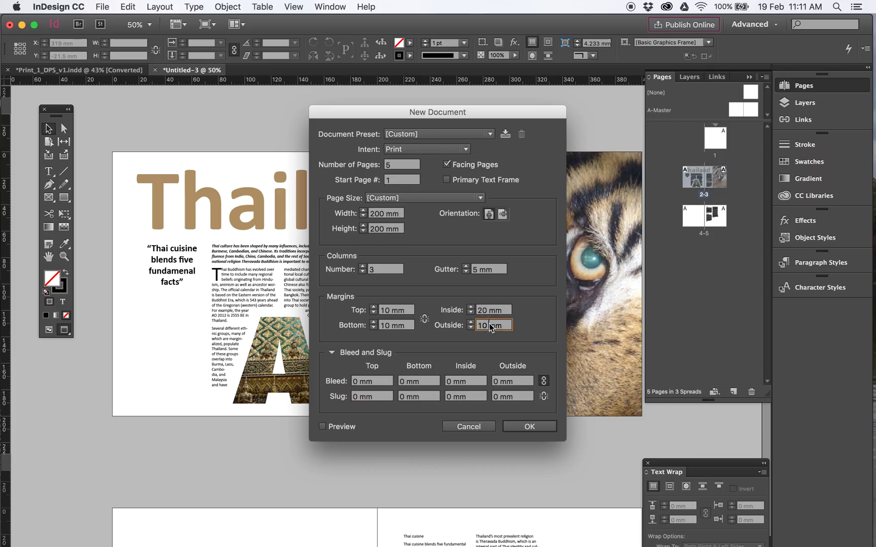
{"action": "double_click", "coordinate": [358, 381]}
{"action": "type", "text": "3"}
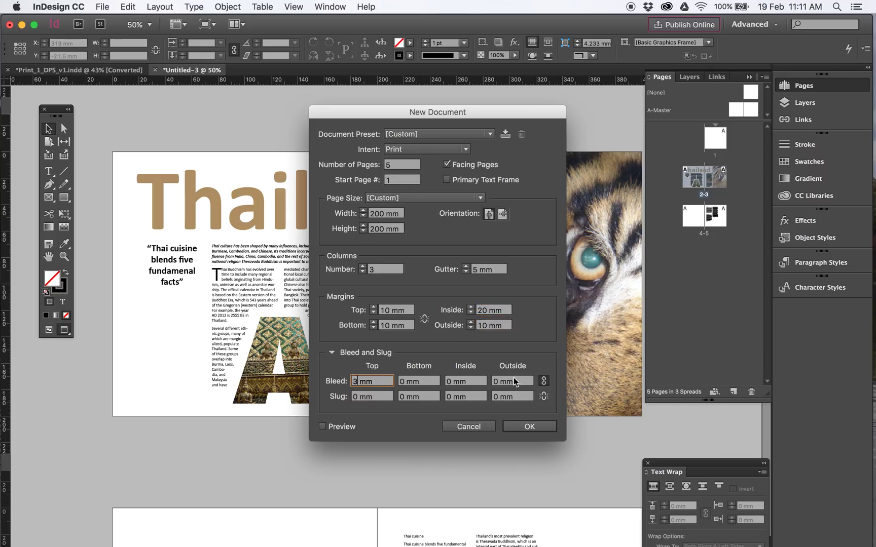
{"action": "left_click", "coordinate": [544, 381]}
{"action": "left_click", "coordinate": [529, 426]}
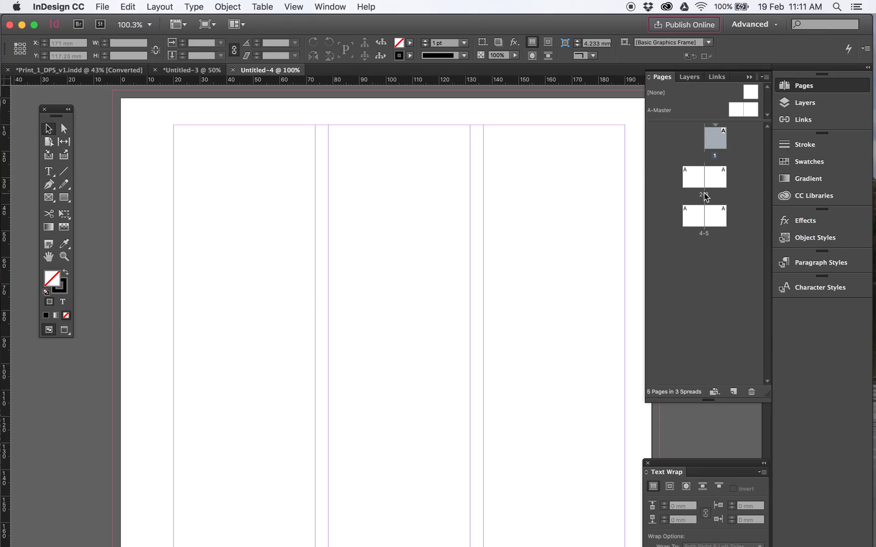
- Go to spread 2–3 and draw an empty text frame on the pasteboard to its left
{"action": "double_click", "coordinate": [704, 195]}
{"action": "key", "text": "super+minus"}
{"action": "key", "text": "super+minus"}
{"action": "key", "text": "super+minus"}
{"action": "key", "text": "super+minus"}
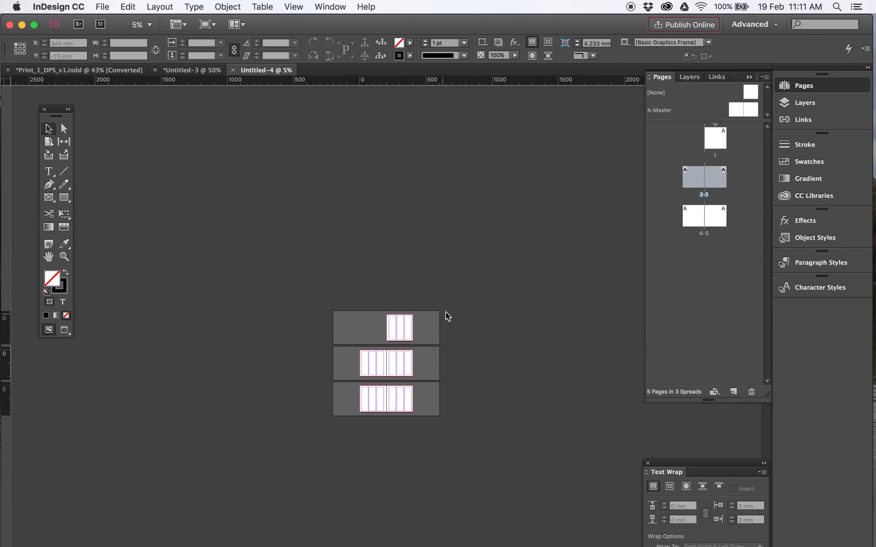
{"action": "left_click", "coordinate": [705, 195]}
{"action": "left_click_drag", "start_coordinate": [350, 346], "coordinate": [449, 387]}
{"action": "left_click_drag", "start_coordinate": [233, 213], "coordinate": [318, 196]}
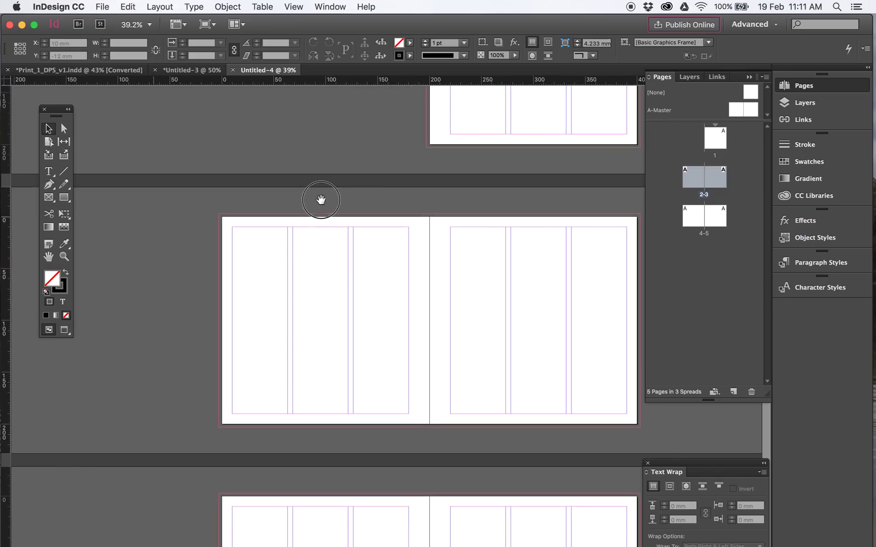
{"action": "left_click", "coordinate": [48, 172]}
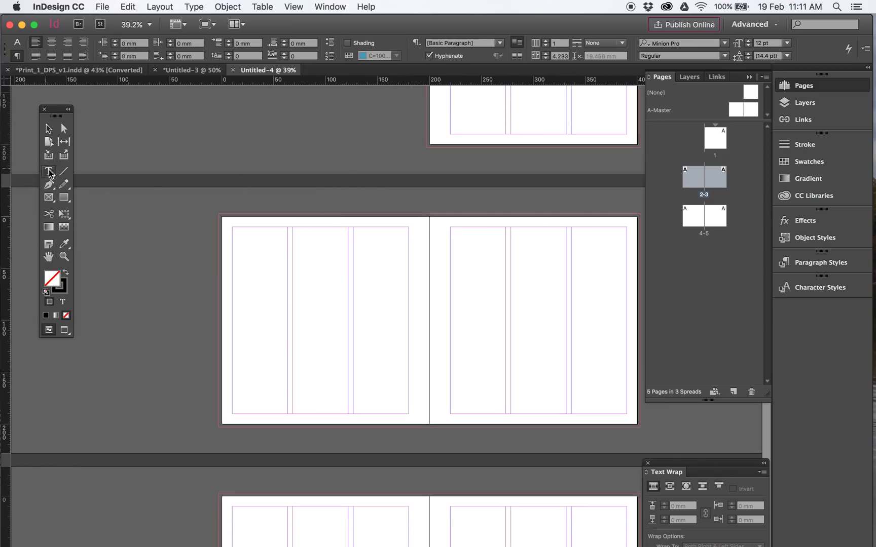
{"action": "left_click_drag", "start_coordinate": [83, 221], "coordinate": [217, 446]}
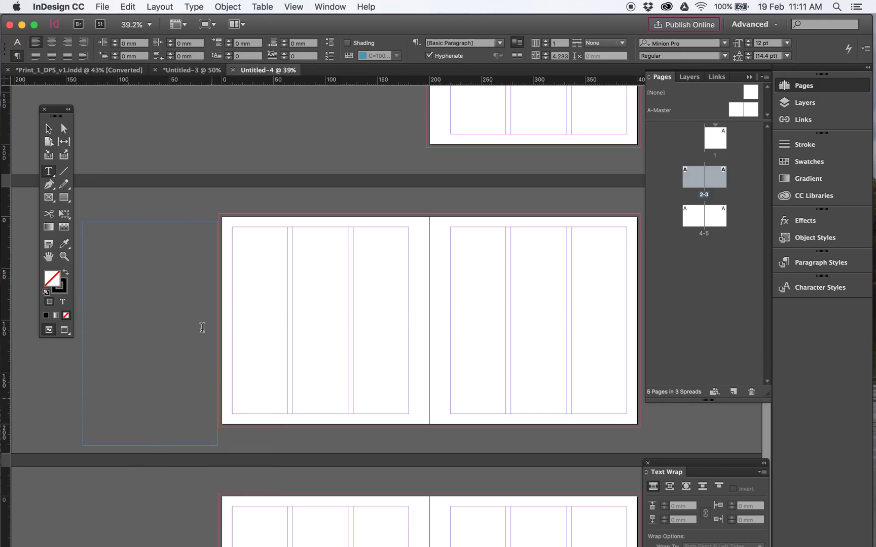
{"action": "left_click", "coordinate": [129, 7]}
- Place Thai text.docx into the pasteboard text frame and select all of its text
{"action": "mouse_move", "coordinate": [104, 6]}
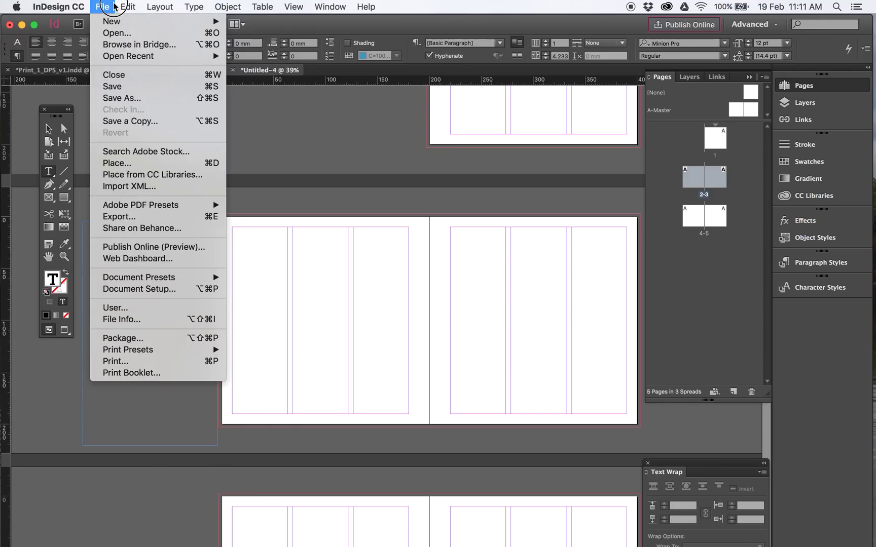
{"action": "left_click", "coordinate": [128, 163]}
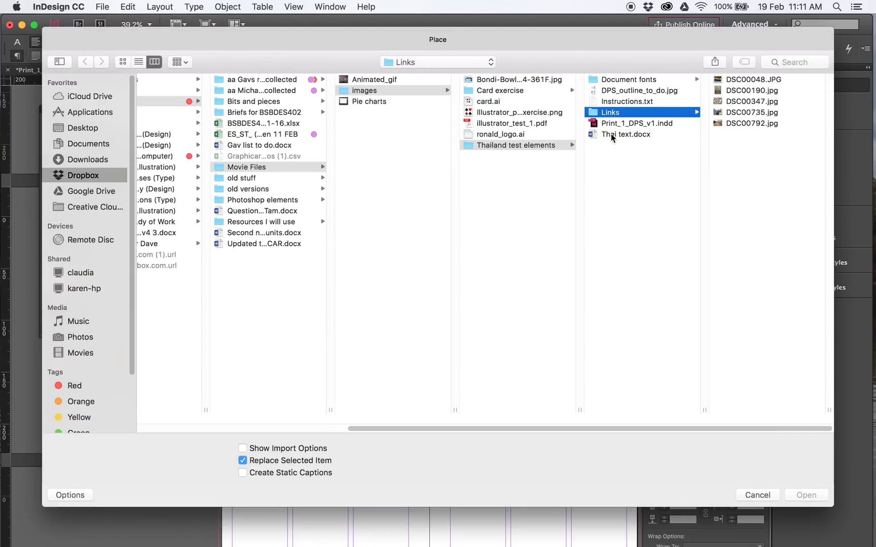
{"action": "left_click", "coordinate": [615, 135]}
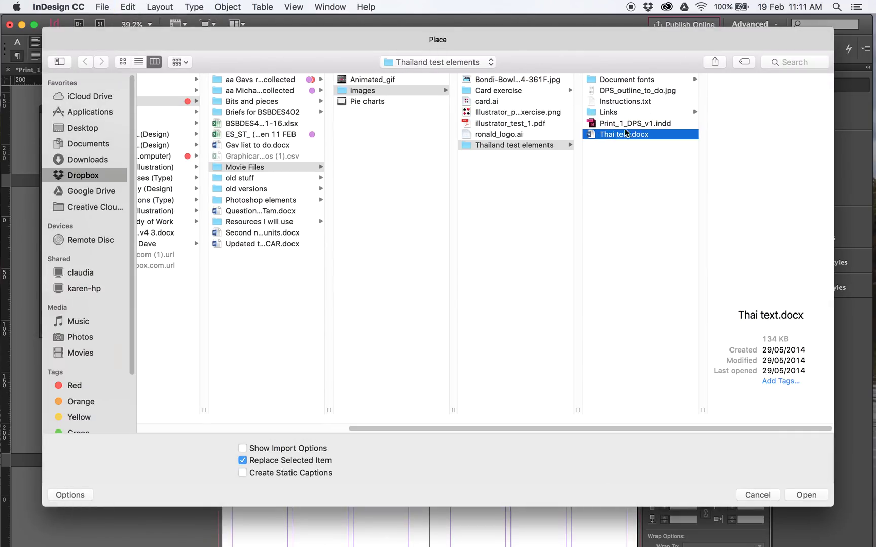
{"action": "left_click", "coordinate": [805, 495]}
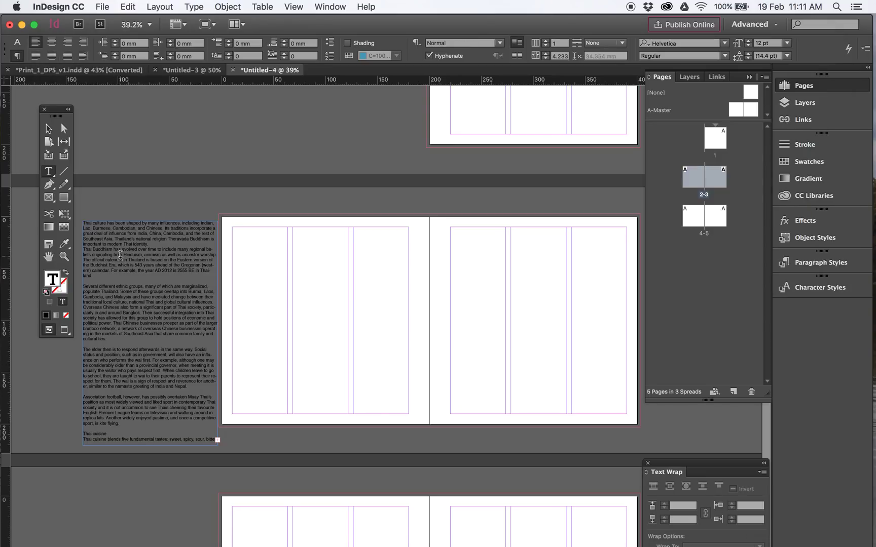
{"action": "left_click", "coordinate": [172, 268]}
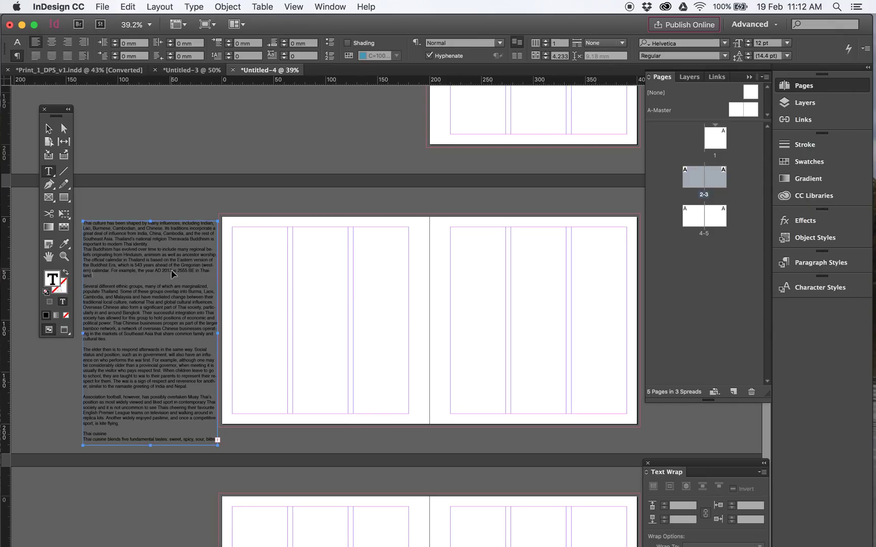
{"action": "key", "text": "super+a"}
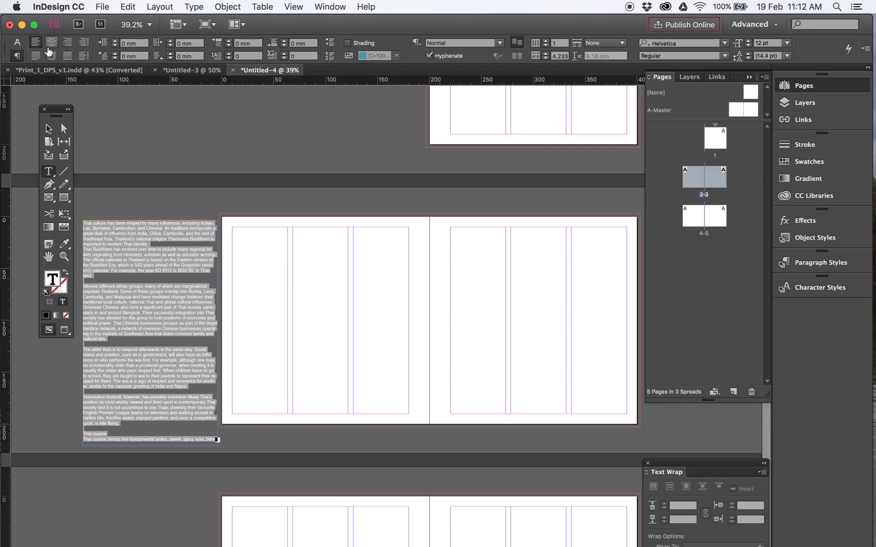
- Set the placed Thai article to Calibri Regular, 9 pt size with 11 pt leading
{"action": "left_click", "coordinate": [17, 42]}
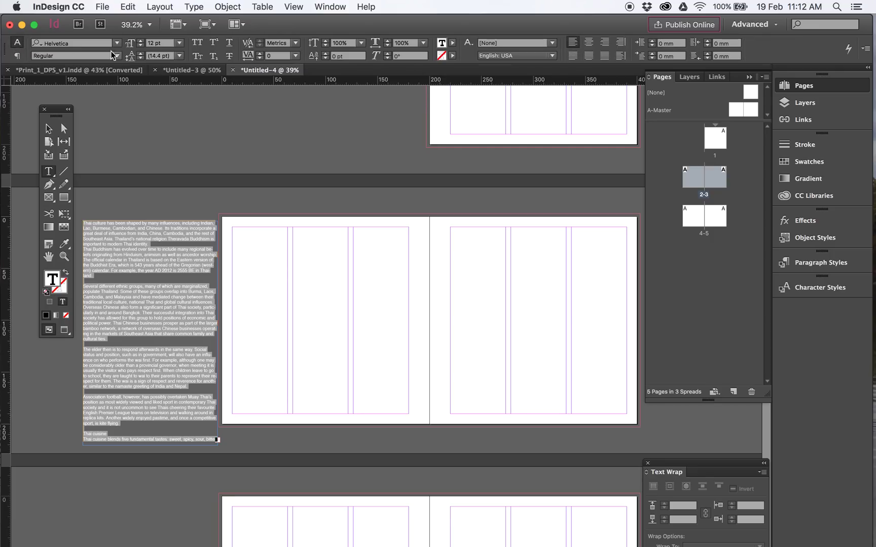
{"action": "left_click", "coordinate": [140, 45]}
{"action": "left_click", "coordinate": [141, 45]}
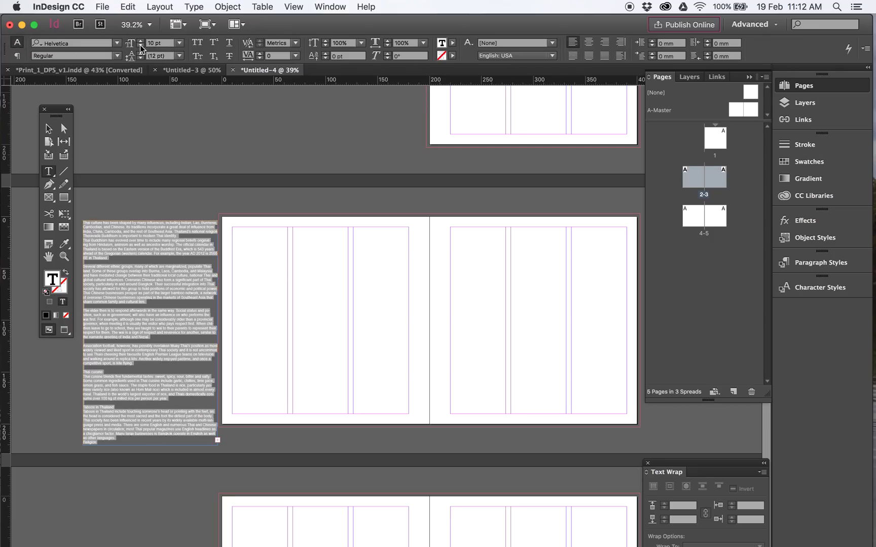
{"action": "left_click", "coordinate": [140, 45]}
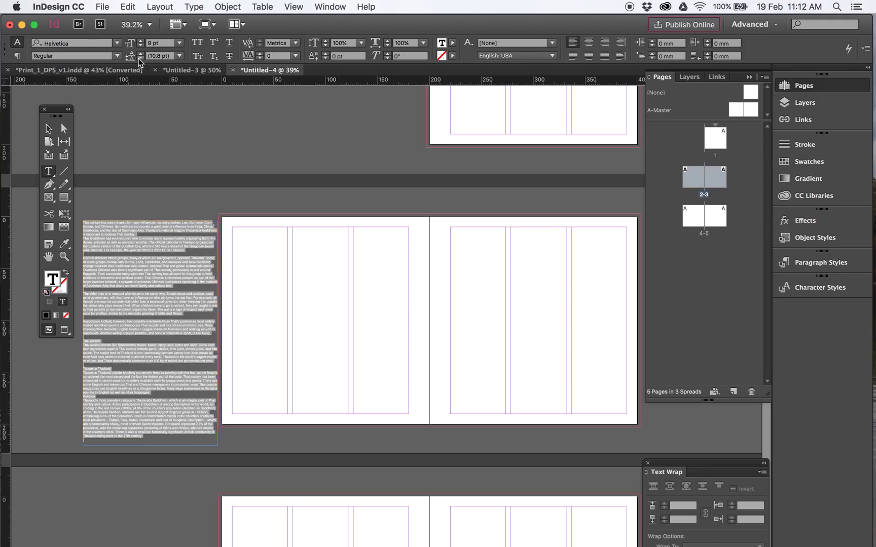
{"action": "left_click", "coordinate": [140, 58]}
{"action": "left_click", "coordinate": [141, 53]}
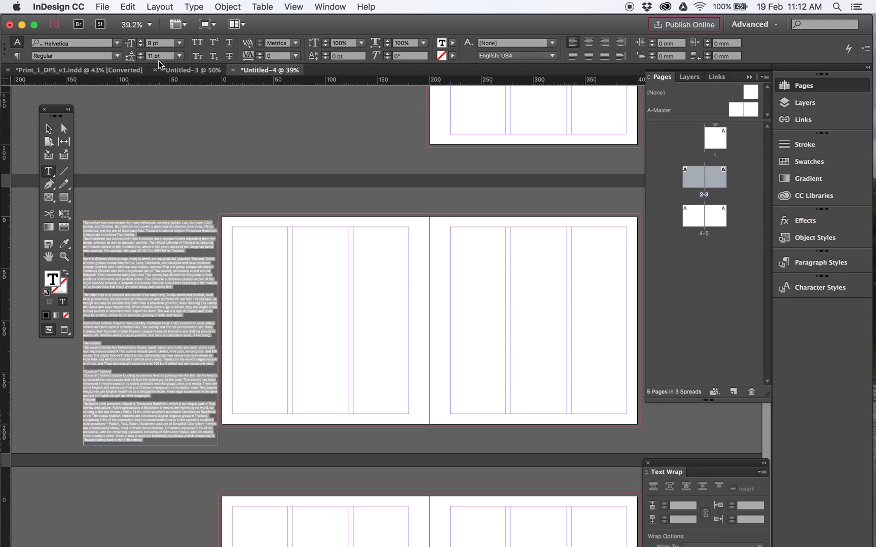
{"action": "left_click", "coordinate": [69, 44]}
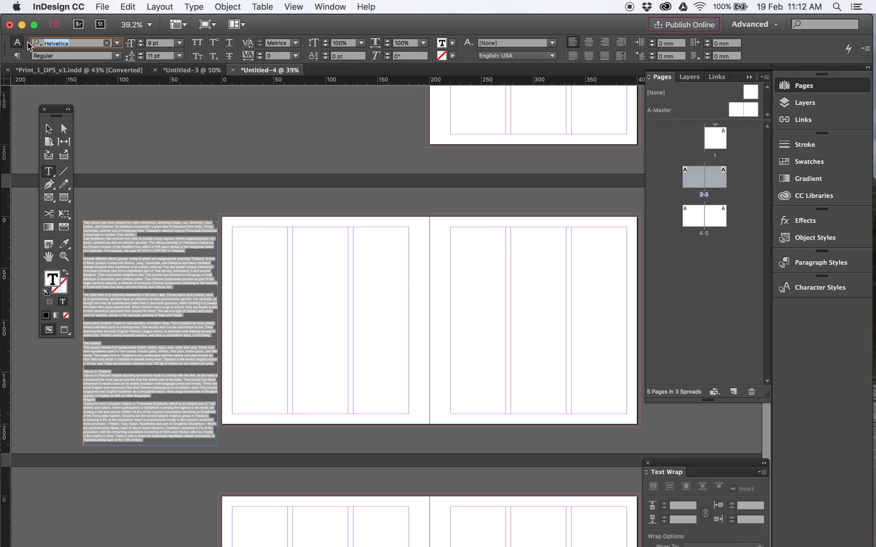
{"action": "type", "text": "ca"}
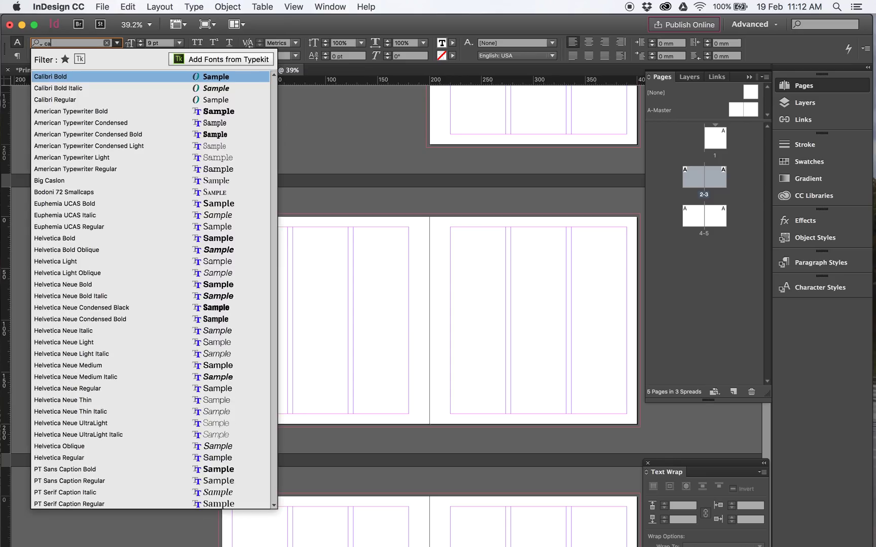
{"action": "left_click", "coordinate": [66, 100]}
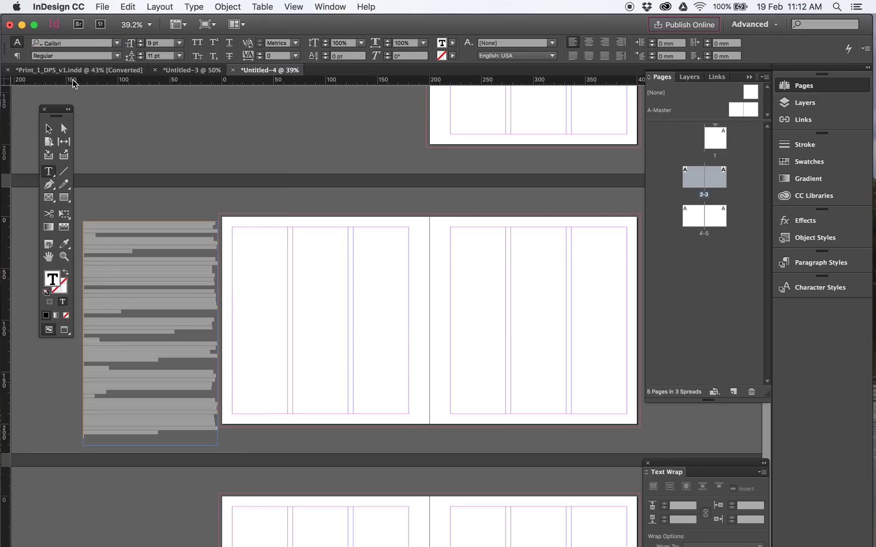
{"action": "left_click", "coordinate": [51, 133]}
{"action": "left_click", "coordinate": [116, 237]}
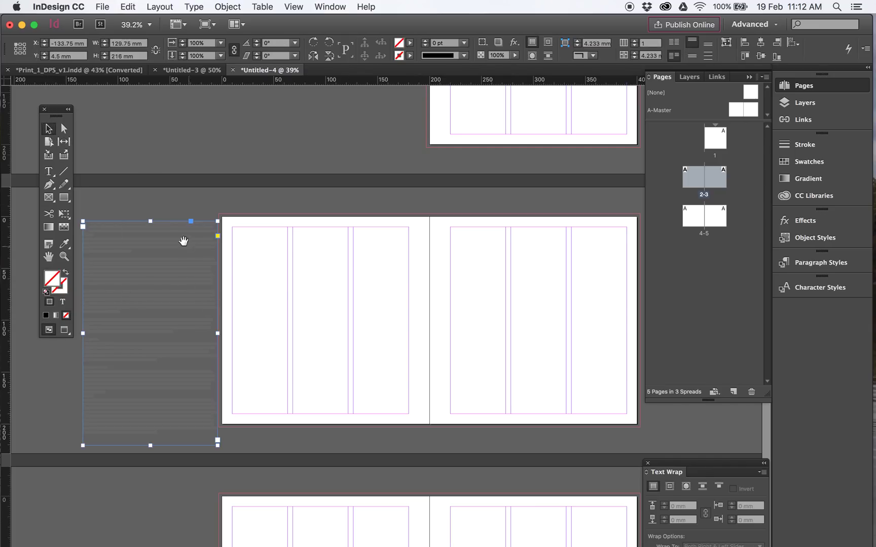
- Draw a text frame across page 2's columns and type the heading 'Thailand'
{"action": "left_click_drag", "start_coordinate": [161, 217], "coordinate": [449, 363]}
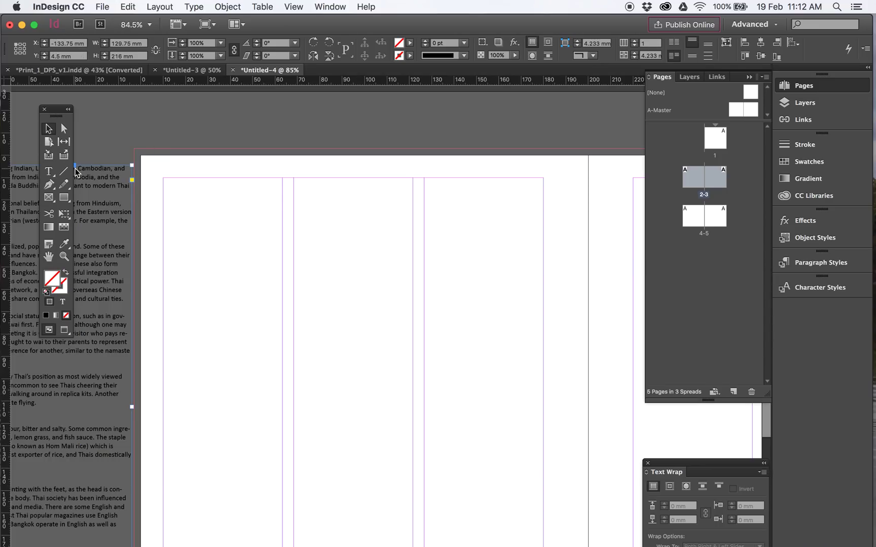
{"action": "left_click", "coordinate": [48, 172]}
{"action": "left_click_drag", "start_coordinate": [163, 179], "coordinate": [545, 348]}
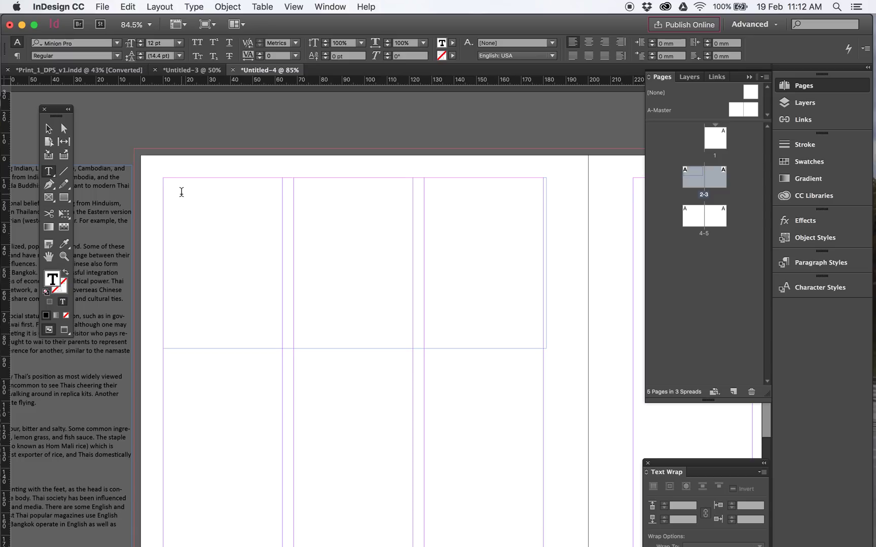
{"action": "type", "text": "Thailand"}
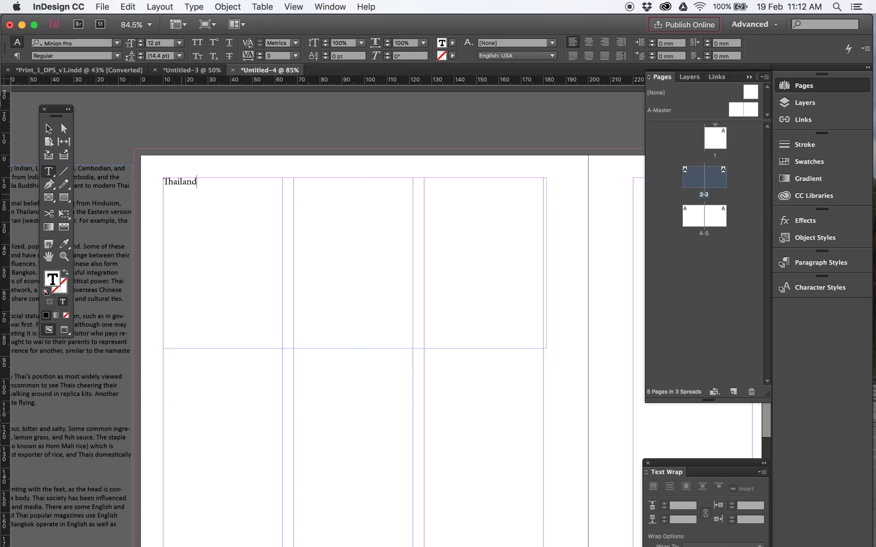
- Format the 'Thailand' heading as Calibri Bold at 187 pt
{"action": "key", "text": "super+a"}
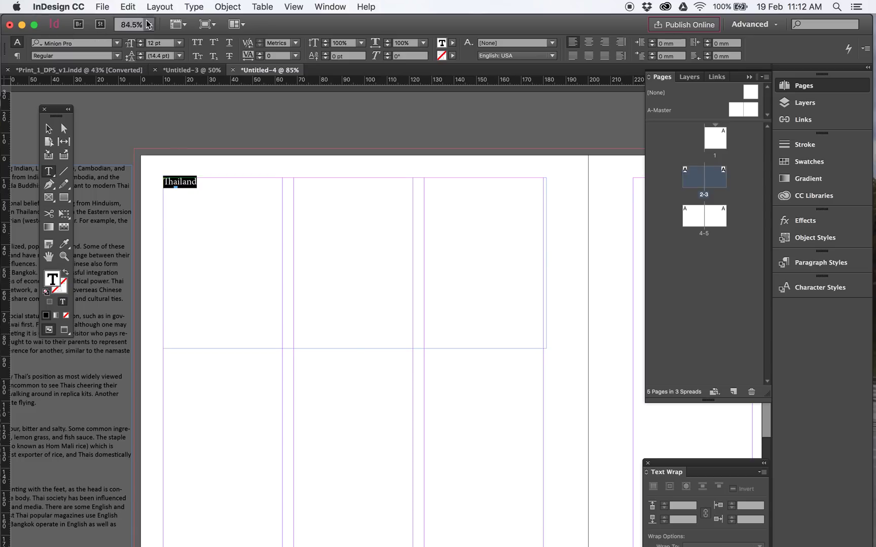
{"action": "left_click", "coordinate": [151, 44]}
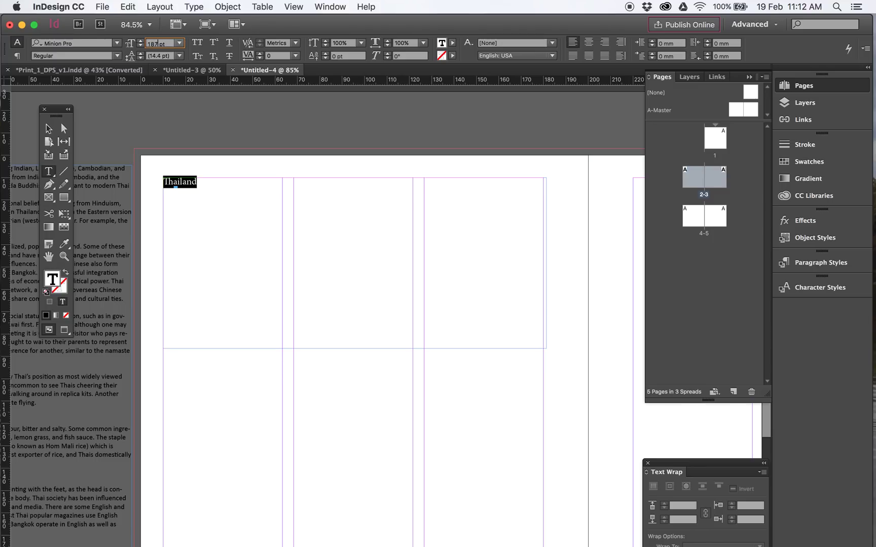
{"action": "type", "text": "187"}
{"action": "left_click", "coordinate": [83, 43]}
{"action": "type", "text": "ca"}
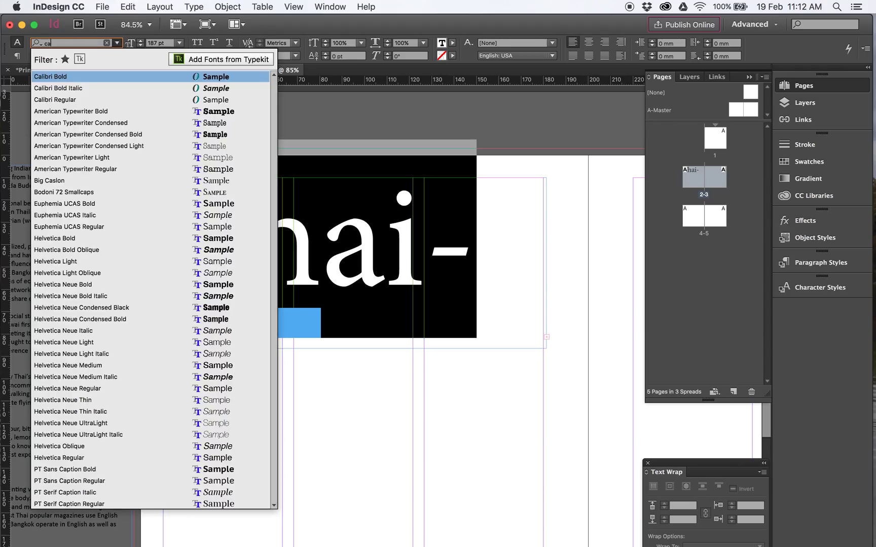
{"action": "left_click", "coordinate": [74, 79]}
{"action": "key", "text": "super+minus"}
{"action": "key", "text": "super+minus"}
{"action": "key", "text": "super+minus"}
{"action": "key", "text": "super+minus"}
{"action": "key", "text": "super+minus"}
{"action": "key", "text": "super+minus"}
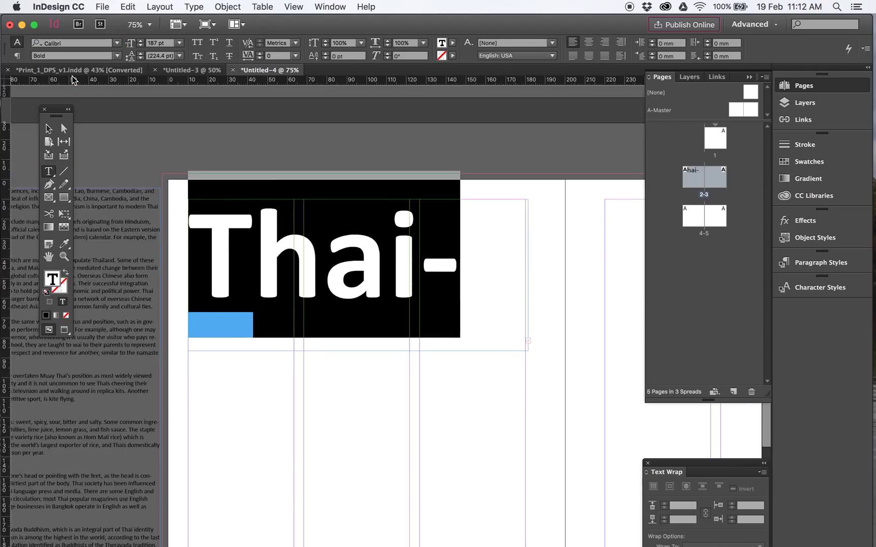
- Widen the heading frame so 'Thailand' fits on one line
{"action": "left_click", "coordinate": [49, 129]}
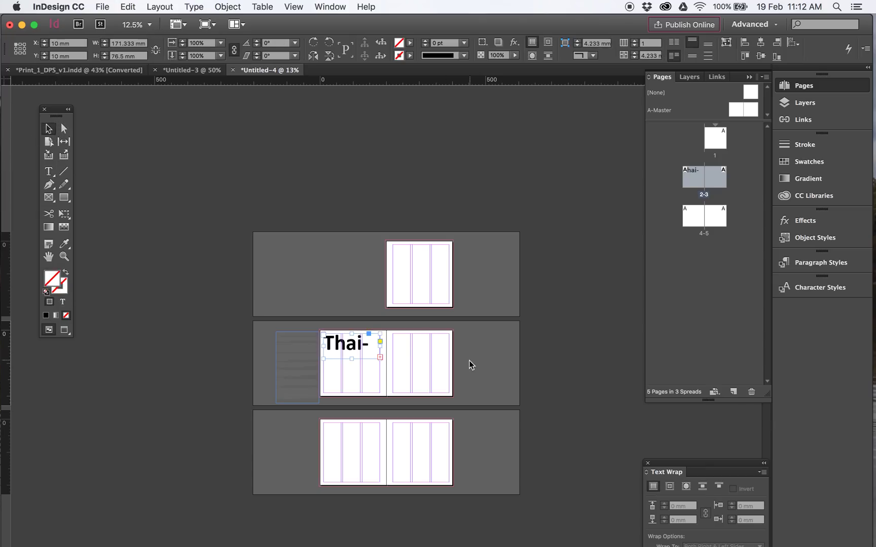
{"action": "left_click_drag", "start_coordinate": [380, 344], "coordinate": [430, 343]}
{"action": "left_click_drag", "start_coordinate": [282, 325], "coordinate": [524, 440]}
- Move the body text frame onto page 2 and resize it to fit beneath the heading
{"action": "left_click_drag", "start_coordinate": [267, 307], "coordinate": [391, 281]}
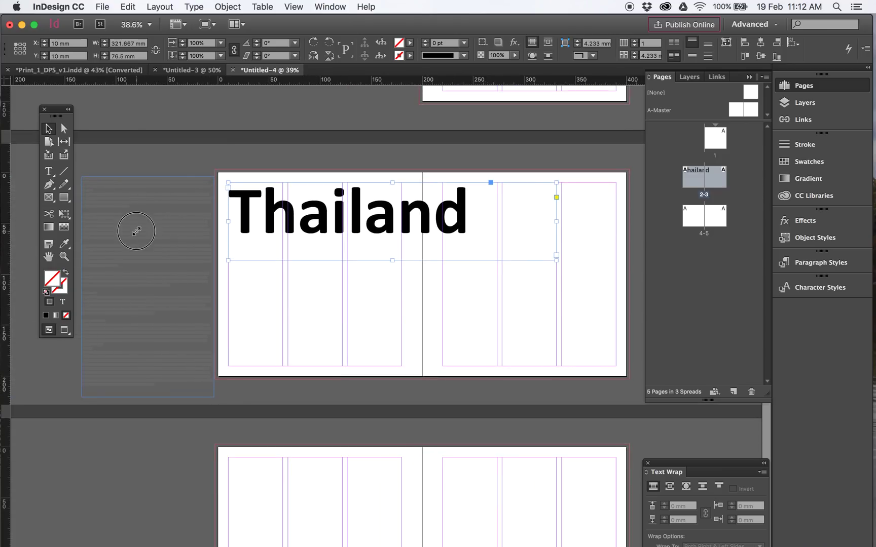
{"action": "left_click", "coordinate": [134, 213]}
{"action": "double_click", "coordinate": [133, 212]}
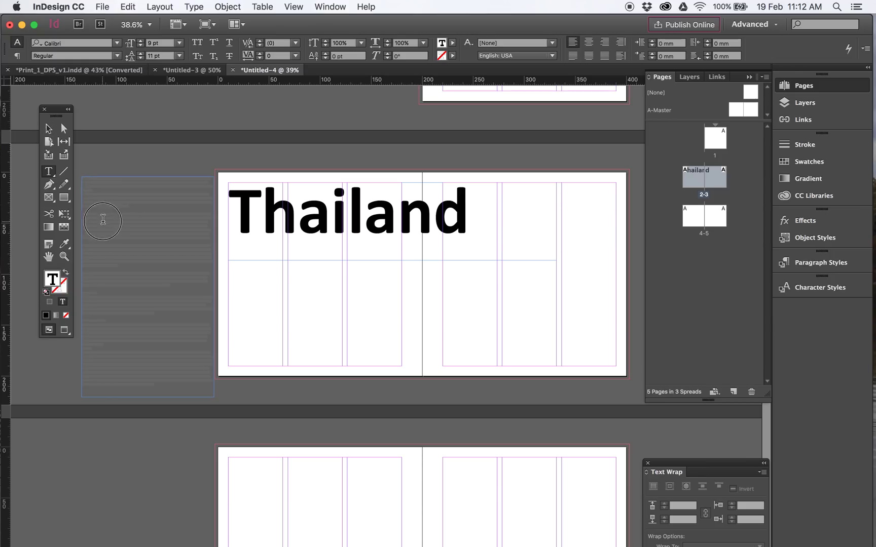
{"action": "left_click", "coordinate": [48, 128]}
{"action": "left_click_drag", "start_coordinate": [240, 323], "coordinate": [383, 372]}
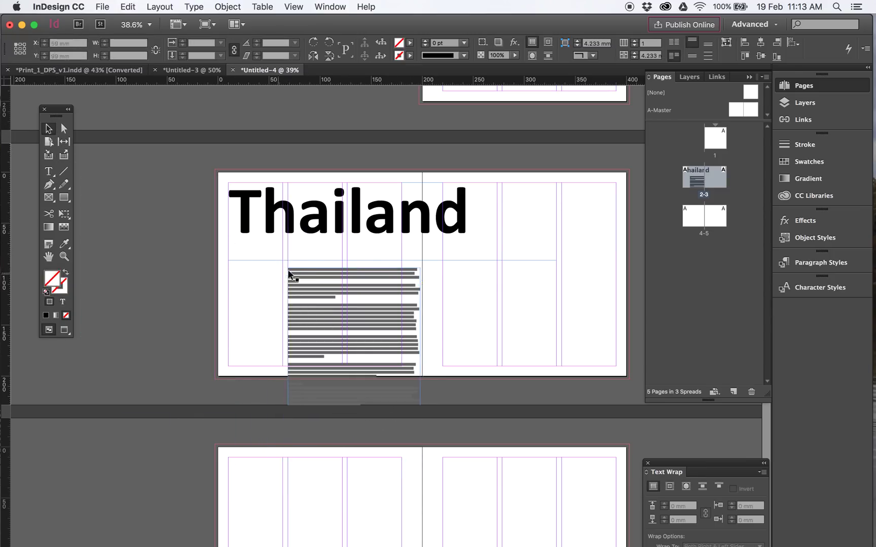
{"action": "left_click", "coordinate": [319, 393]}
{"action": "left_click", "coordinate": [371, 358]}
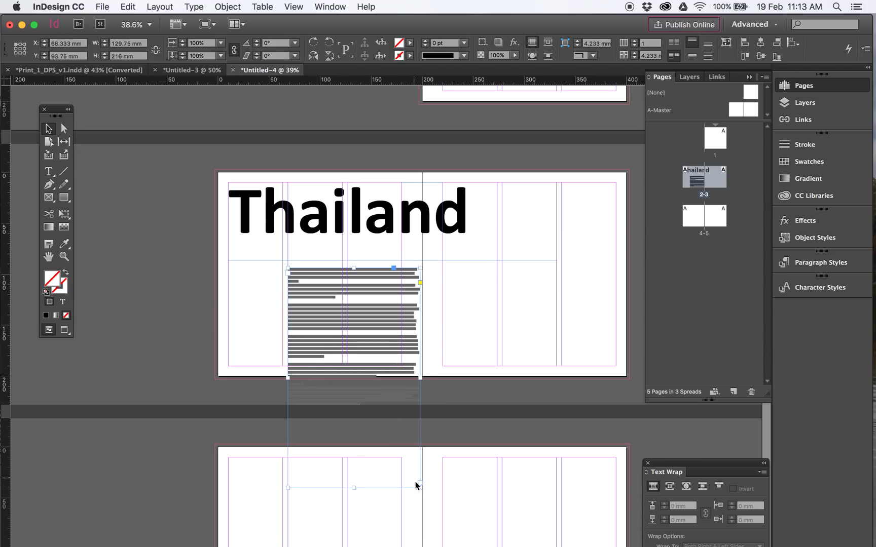
{"action": "left_click_drag", "start_coordinate": [419, 488], "coordinate": [401, 365]}
{"action": "left_click_drag", "start_coordinate": [345, 267], "coordinate": [345, 249]}
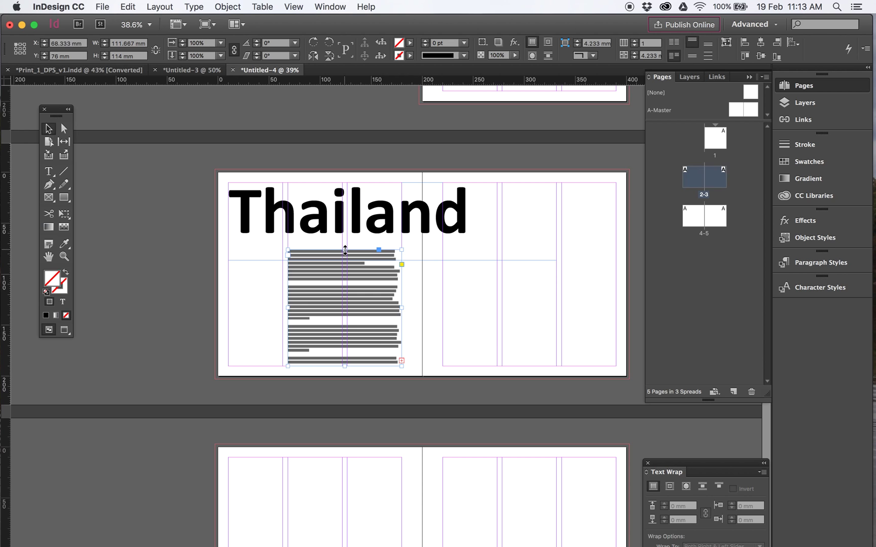
{"action": "left_click_drag", "start_coordinate": [221, 177], "coordinate": [622, 416]}
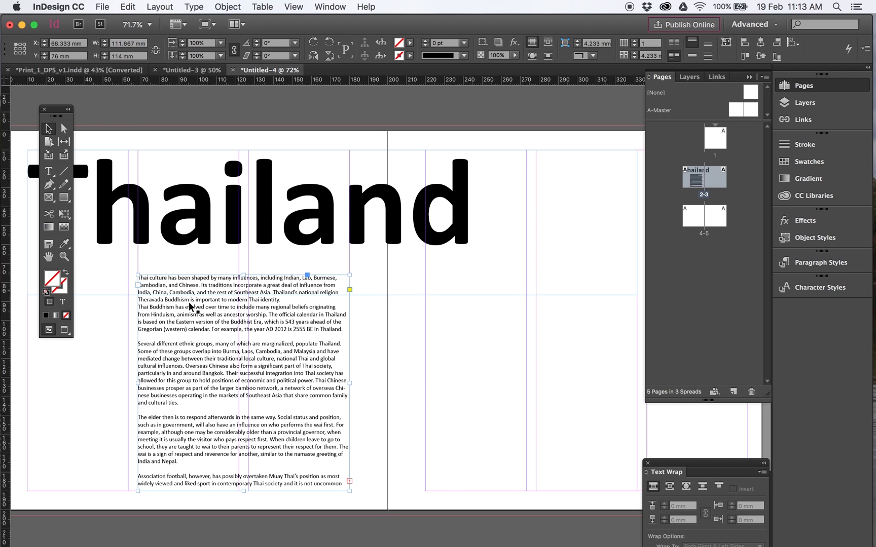
{"action": "left_click_drag", "start_coordinate": [293, 362], "coordinate": [335, 323]}
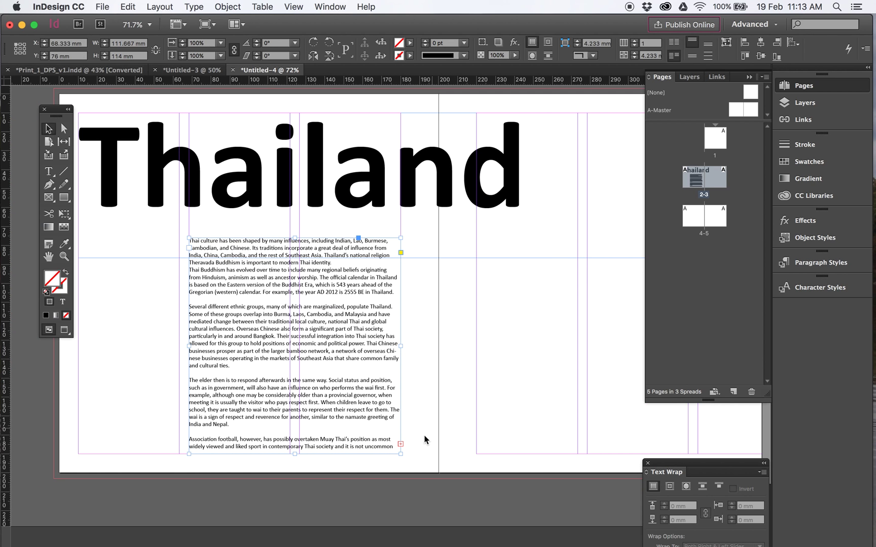
- Thread the overset body text into a new frame on page 3
{"action": "left_click", "coordinate": [400, 444]}
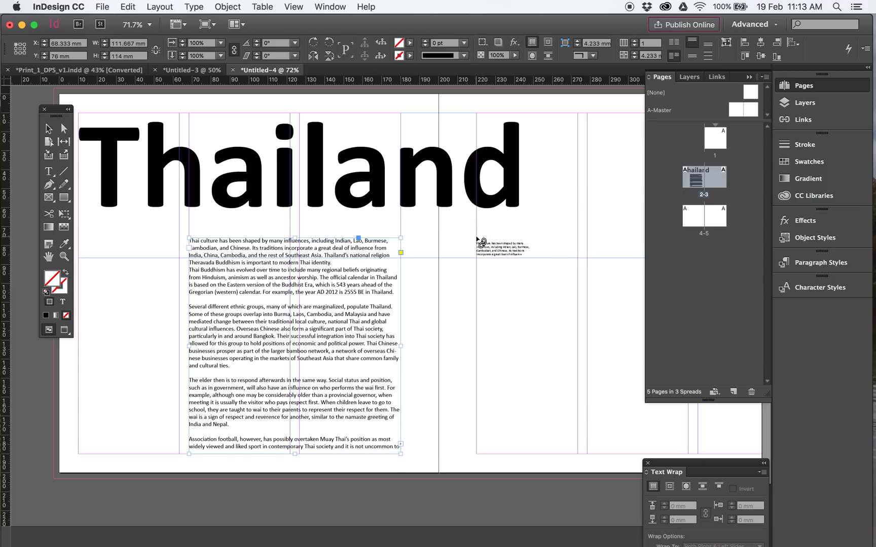
{"action": "left_click_drag", "start_coordinate": [477, 238], "coordinate": [580, 457]}
{"action": "left_click", "coordinate": [579, 347]}
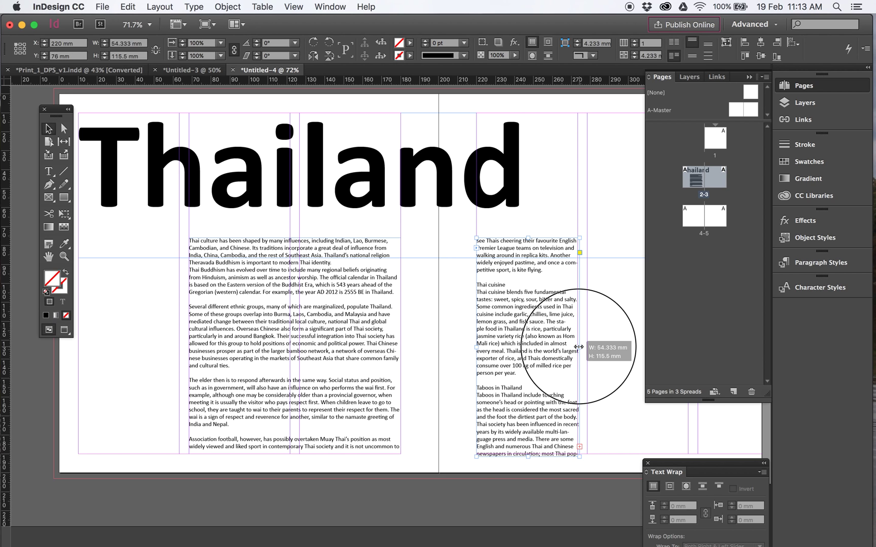
{"action": "left_click_drag", "start_coordinate": [579, 348], "coordinate": [578, 347]}
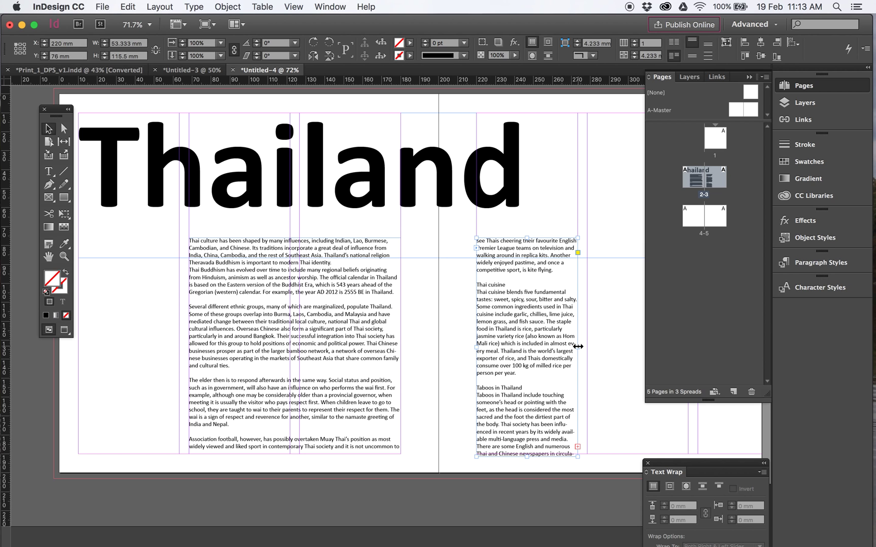
{"action": "key", "text": "super+minus"}
{"action": "key", "text": "super+minus"}
{"action": "key", "text": "super+minus"}
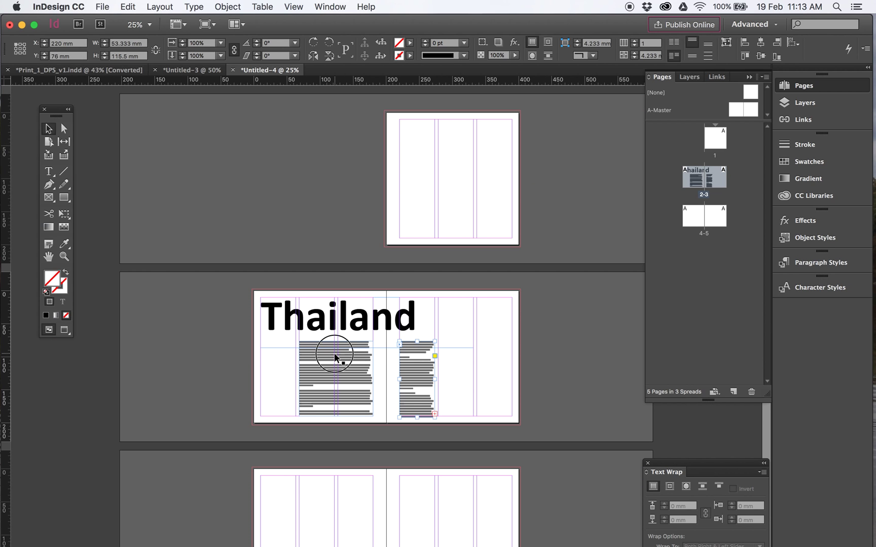
- Delete the empty paragraph returns between the body text paragraphs
{"action": "double_click", "coordinate": [342, 356]}
{"action": "left_click_drag", "start_coordinate": [299, 342], "coordinate": [458, 430]}
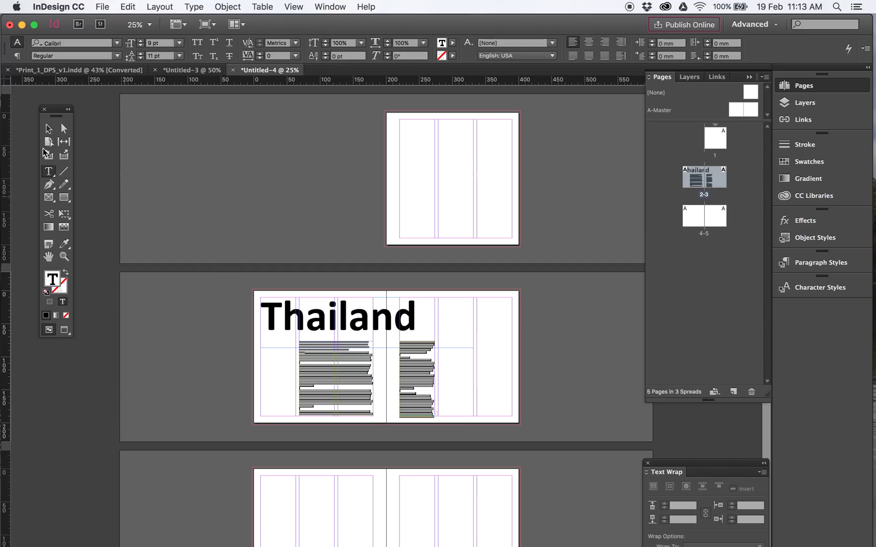
{"action": "left_click", "coordinate": [49, 129]}
{"action": "key", "text": "super+minus"}
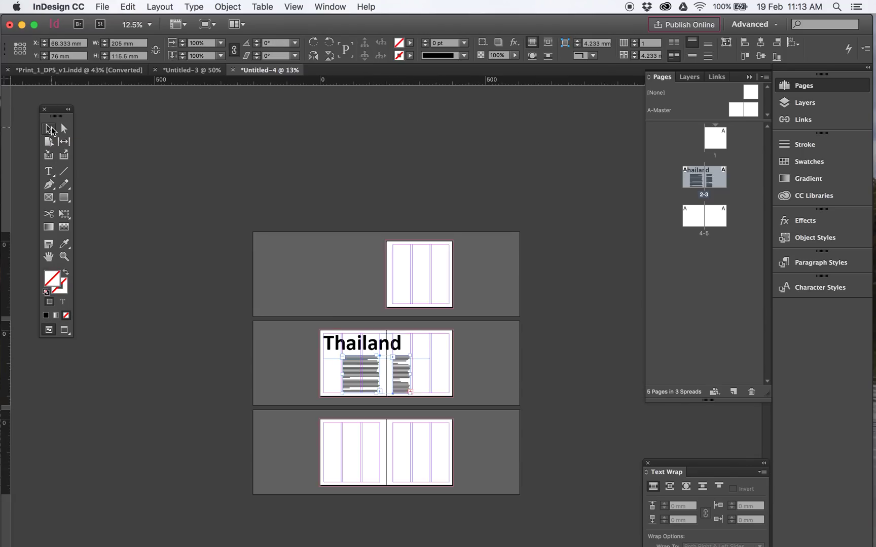
{"action": "key", "text": "super+minus"}
{"action": "key", "text": "super+equal"}
{"action": "key", "text": "super+equal"}
{"action": "key", "text": "super+equal"}
{"action": "key", "text": "super+equal"}
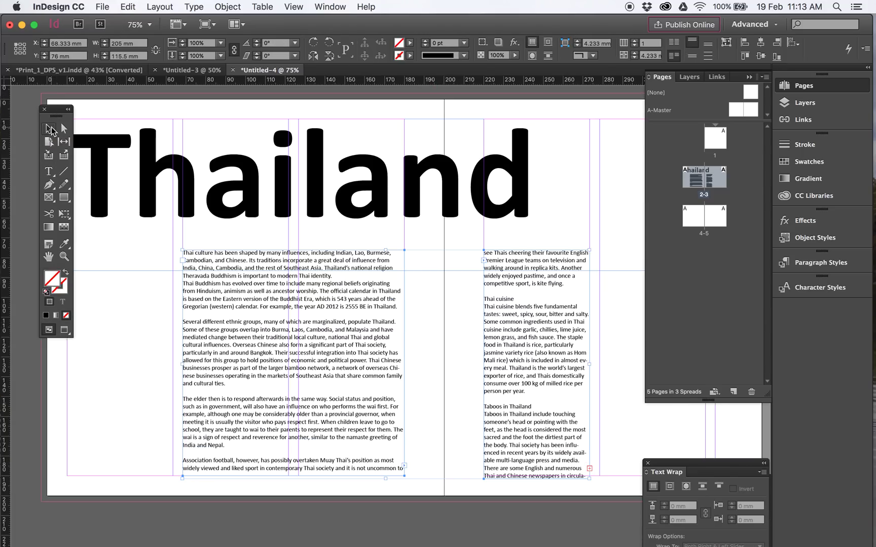
{"action": "double_click", "coordinate": [203, 315]}
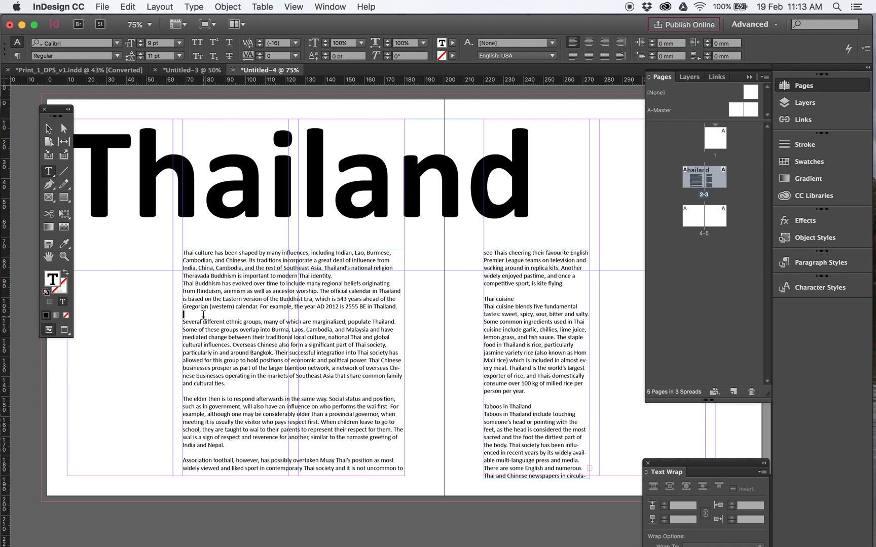
{"action": "key", "text": "BackSpace"}
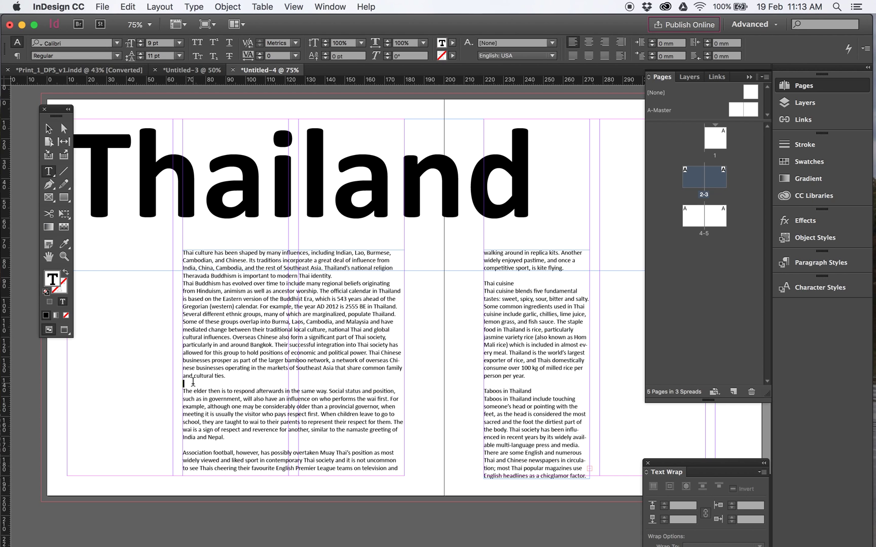
{"action": "key", "text": "BackSpace"}
{"action": "left_click", "coordinate": [187, 438]}
{"action": "key", "text": "BackSpace"}
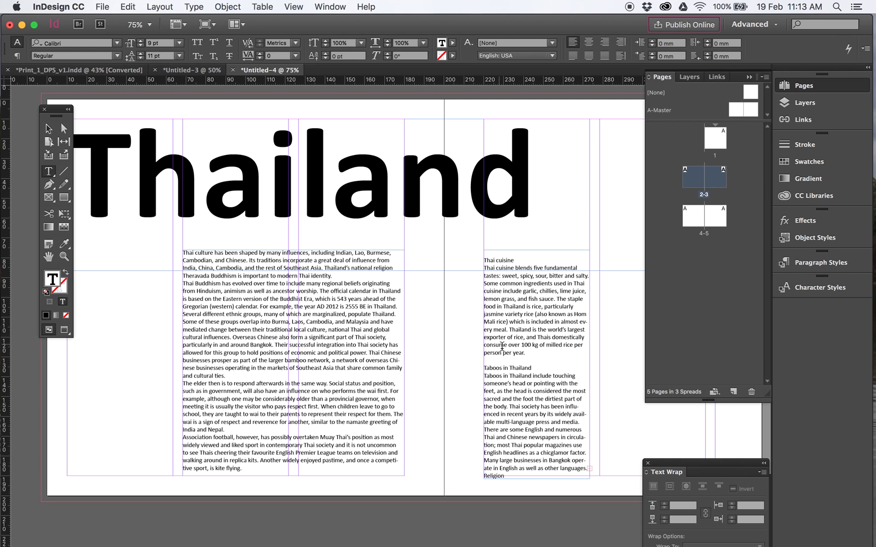
{"action": "key", "text": "BackSpace"}
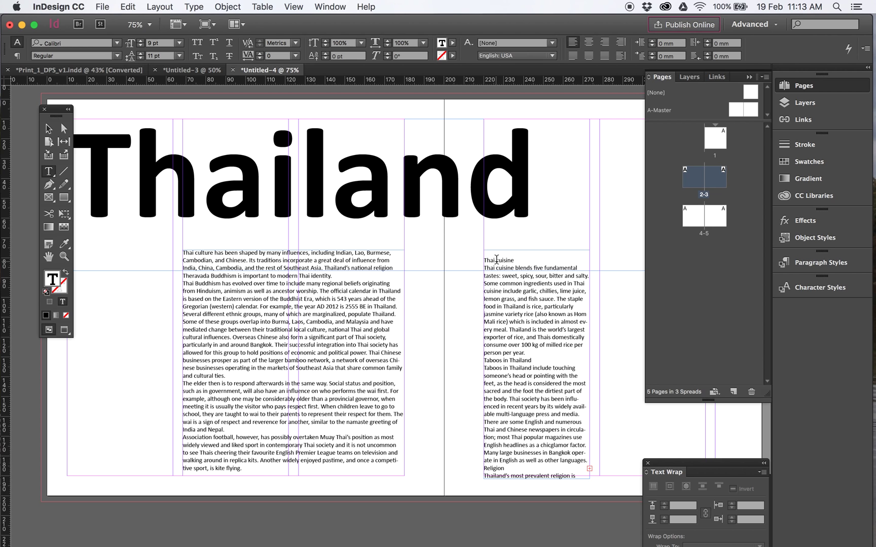
- Make the 'Thai cuisine' subheading 16 pt Bold
{"action": "triple_click", "coordinate": [496, 259]}
{"action": "left_click", "coordinate": [141, 41]}
{"action": "left_click", "coordinate": [140, 40]}
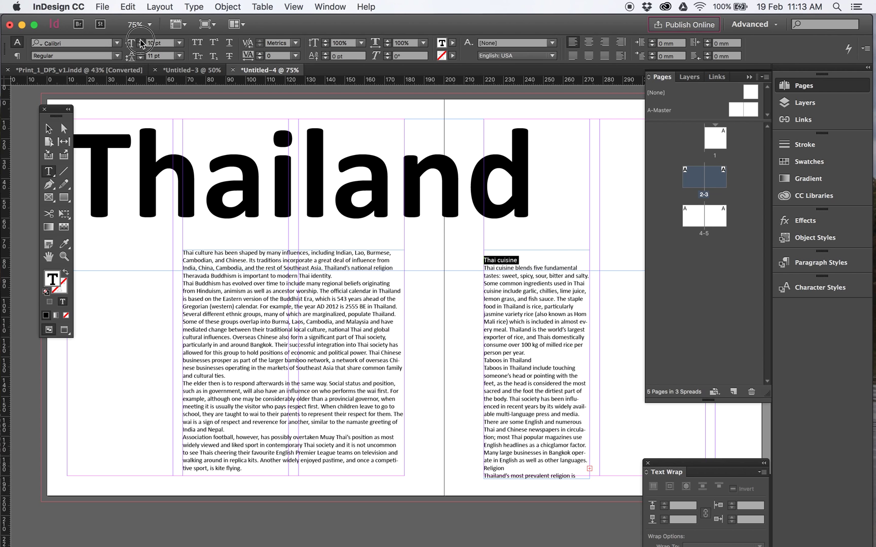
{"action": "left_click", "coordinate": [141, 41]}
{"action": "left_click", "coordinate": [140, 40]}
{"action": "left_click", "coordinate": [140, 41]}
{"action": "left_click", "coordinate": [140, 41]}
{"action": "left_click", "coordinate": [141, 40]}
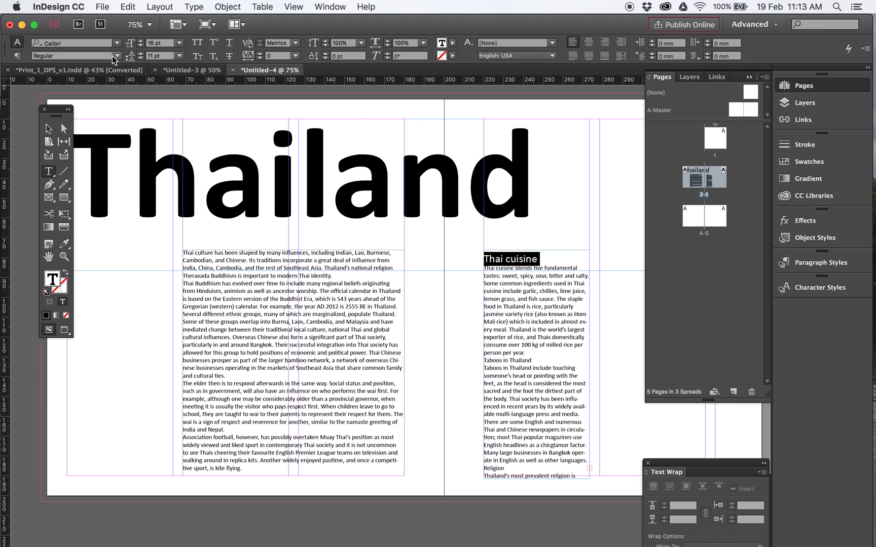
{"action": "left_click", "coordinate": [117, 55]}
{"action": "left_click", "coordinate": [46, 68]}
{"action": "left_click", "coordinate": [337, 290]}
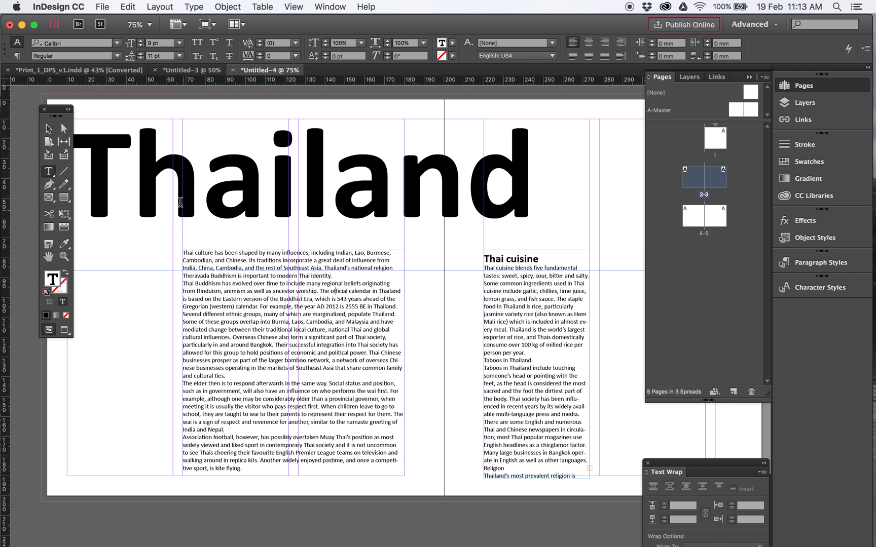
{"action": "left_click", "coordinate": [49, 129]}
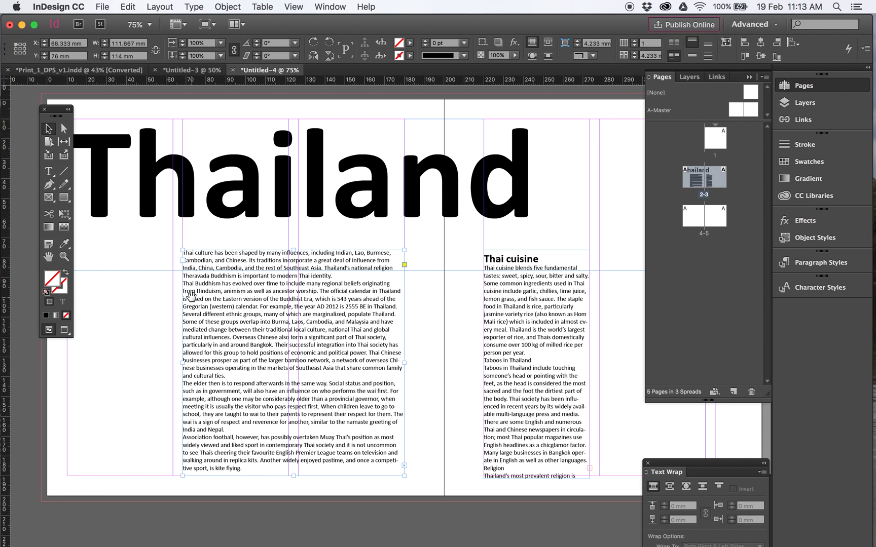
- Draw a text frame left of the body text and type the pull-quote text
{"action": "left_click_drag", "start_coordinate": [191, 296], "coordinate": [346, 293]}
{"action": "key", "text": "t"}
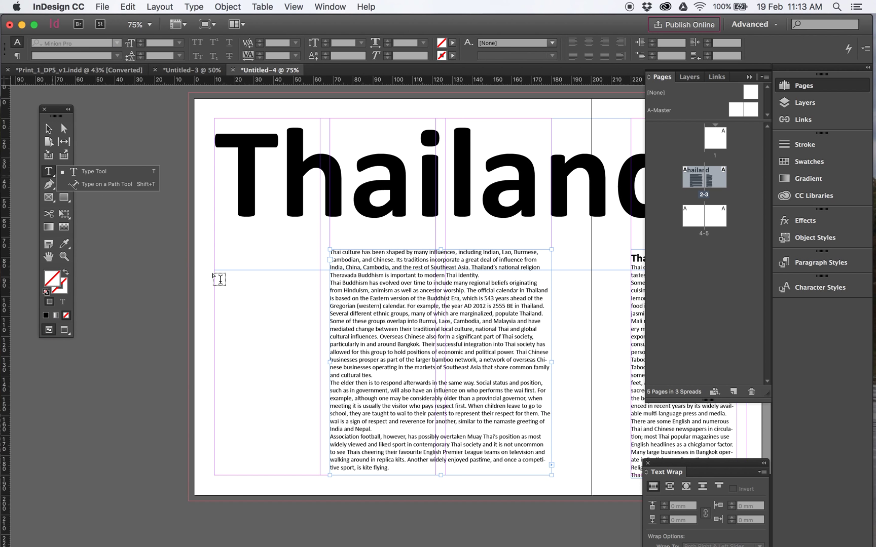
{"action": "left_click_drag", "start_coordinate": [214, 273], "coordinate": [320, 355]}
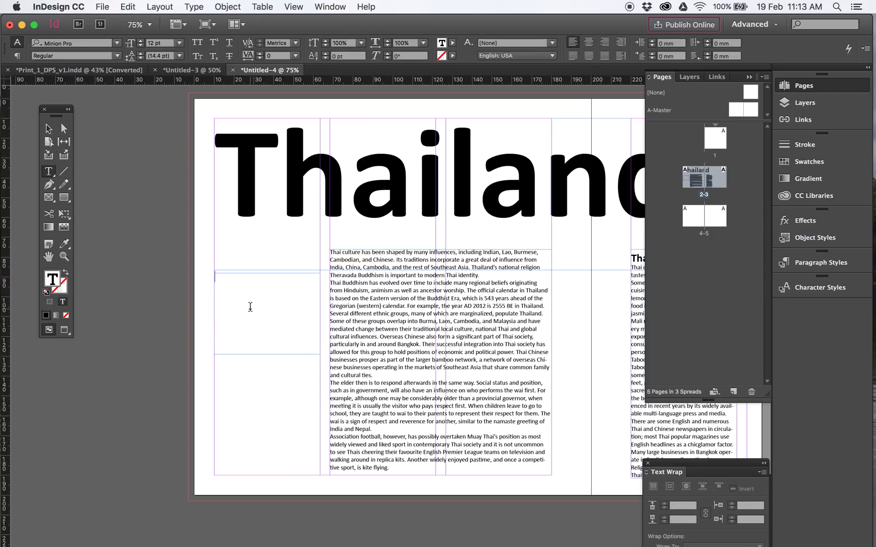
{"action": "type", "text": "\""}
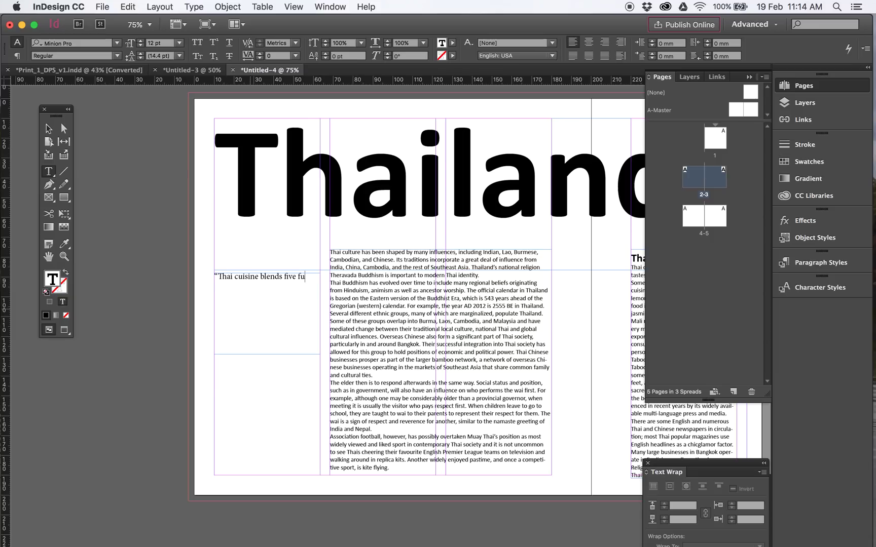
{"action": "type", "text": "amental tastes"}
- Set the pull quote to Calibri Bold 22 pt, centred, with hyphenation turned off
{"action": "key", "text": "super+a"}
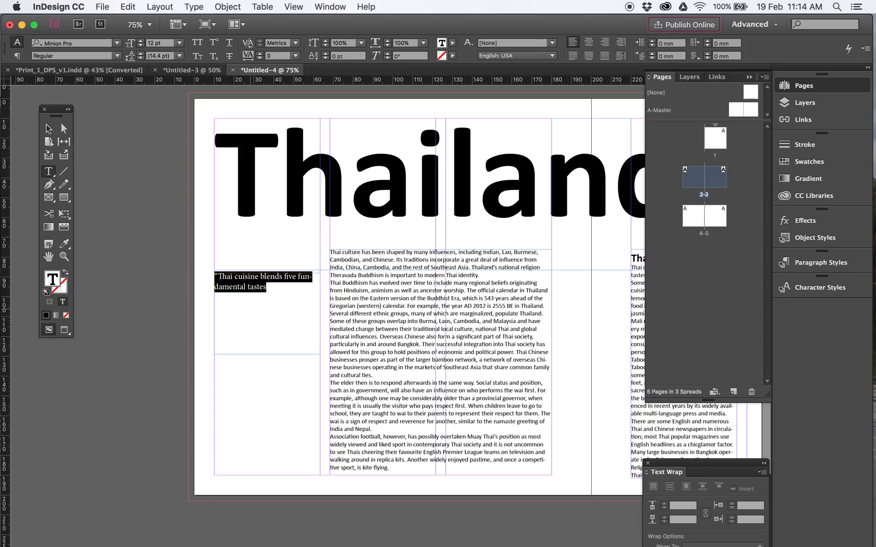
{"action": "left_click", "coordinate": [75, 42]}
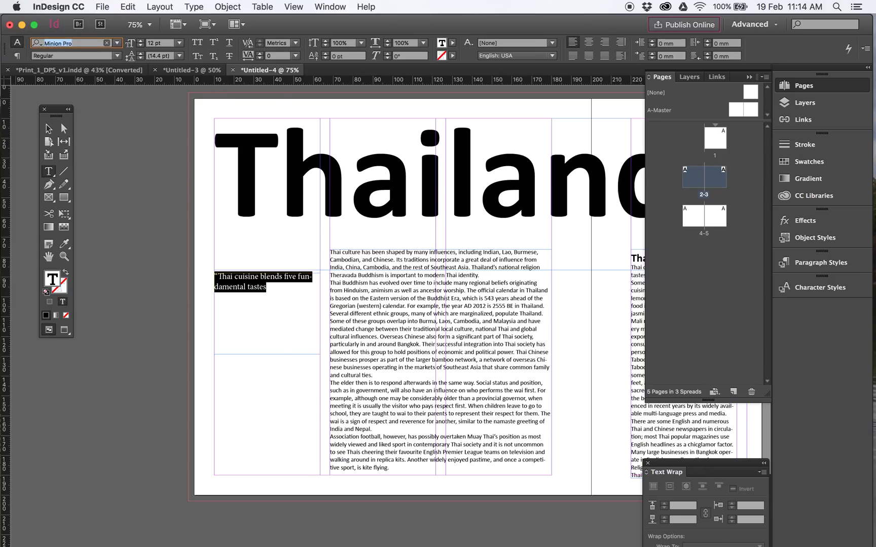
{"action": "type", "text": "cal"}
{"action": "key", "text": "Return"}
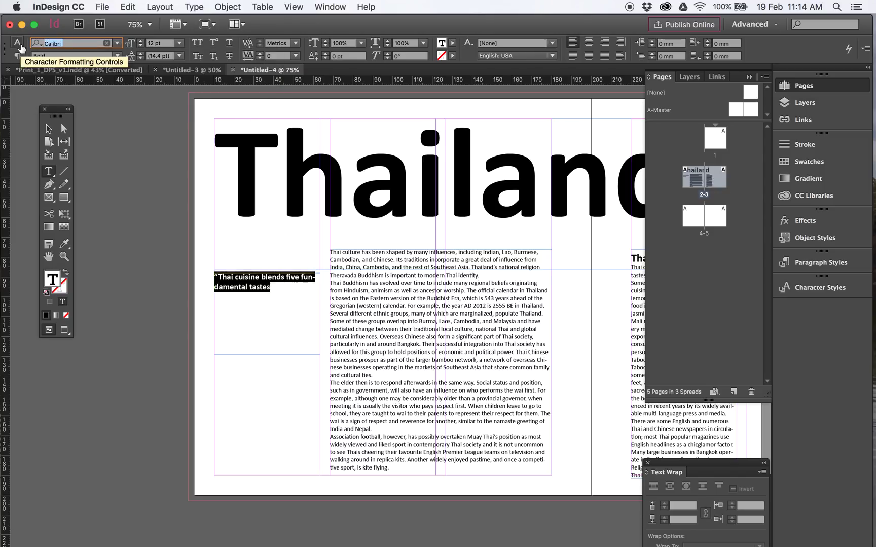
{"action": "left_click", "coordinate": [141, 41]}
{"action": "left_click", "coordinate": [141, 41]}
{"action": "left_click", "coordinate": [141, 41]}
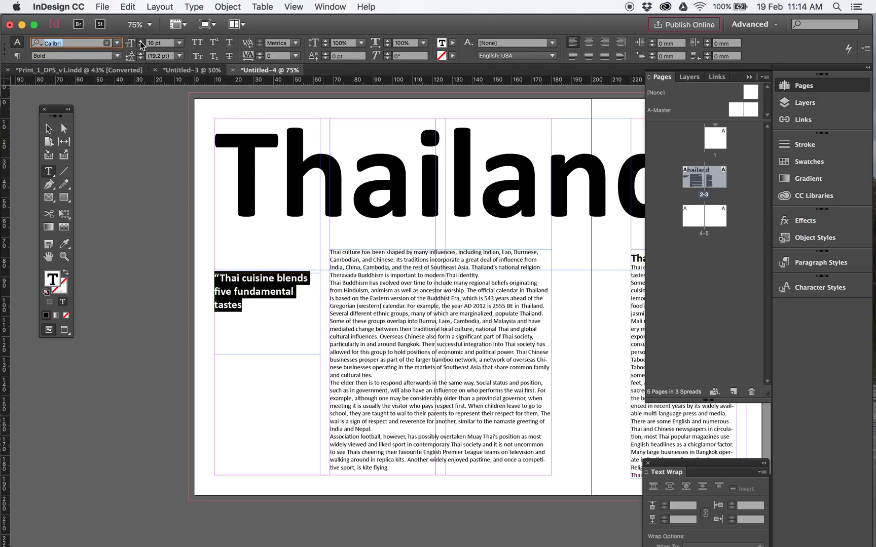
{"action": "left_click", "coordinate": [141, 41]}
{"action": "left_click", "coordinate": [141, 41]}
{"action": "left_click", "coordinate": [141, 41]}
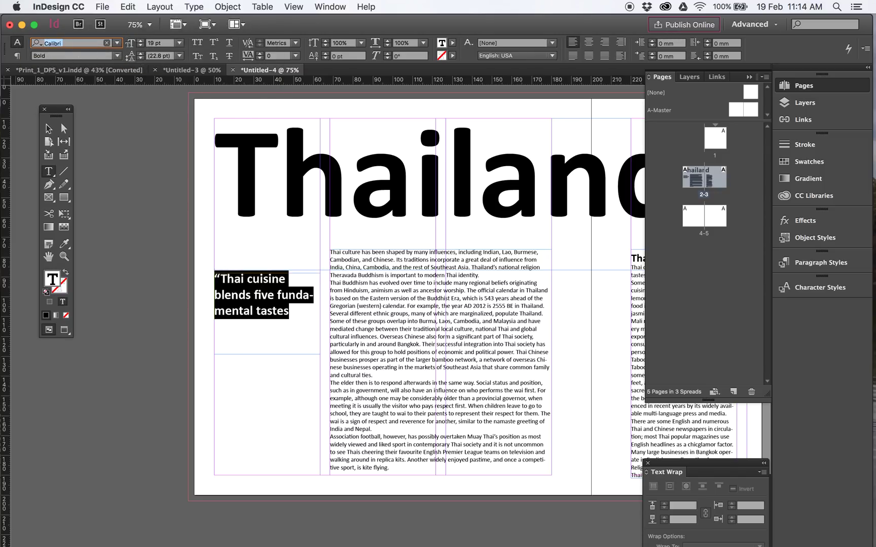
{"action": "left_click", "coordinate": [588, 42]}
{"action": "left_click", "coordinate": [141, 41]}
{"action": "left_click", "coordinate": [140, 41]}
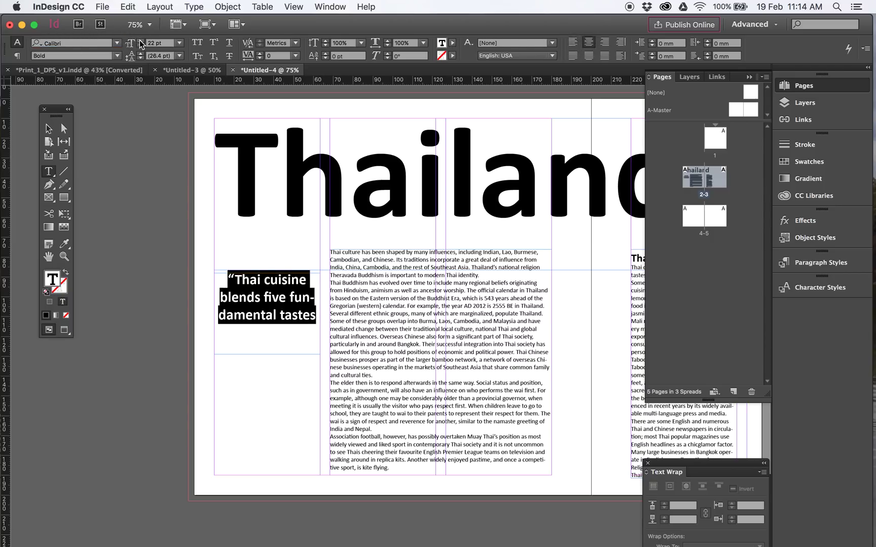
{"action": "left_click", "coordinate": [141, 41]}
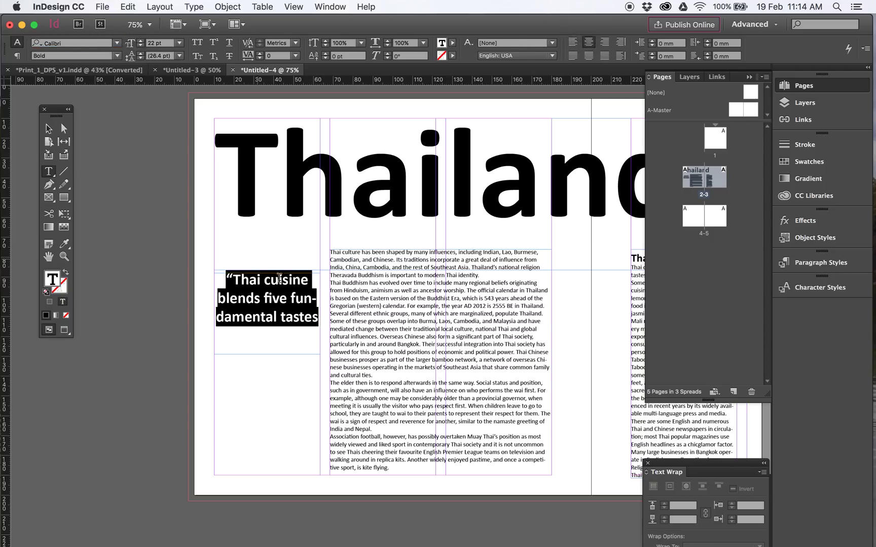
{"action": "left_click", "coordinate": [17, 56]}
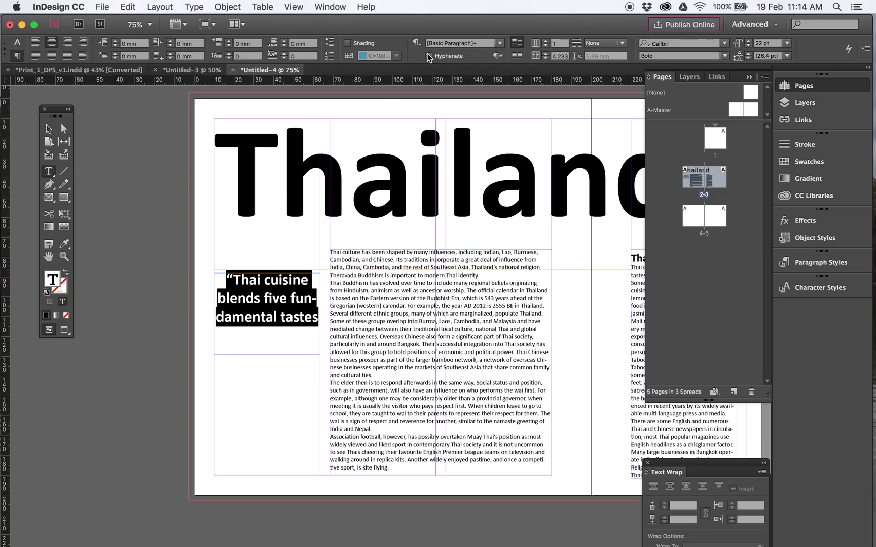
{"action": "left_click", "coordinate": [430, 56]}
- Move the pull-quote frame up about 12 mm on page 2
{"action": "left_click", "coordinate": [48, 129]}
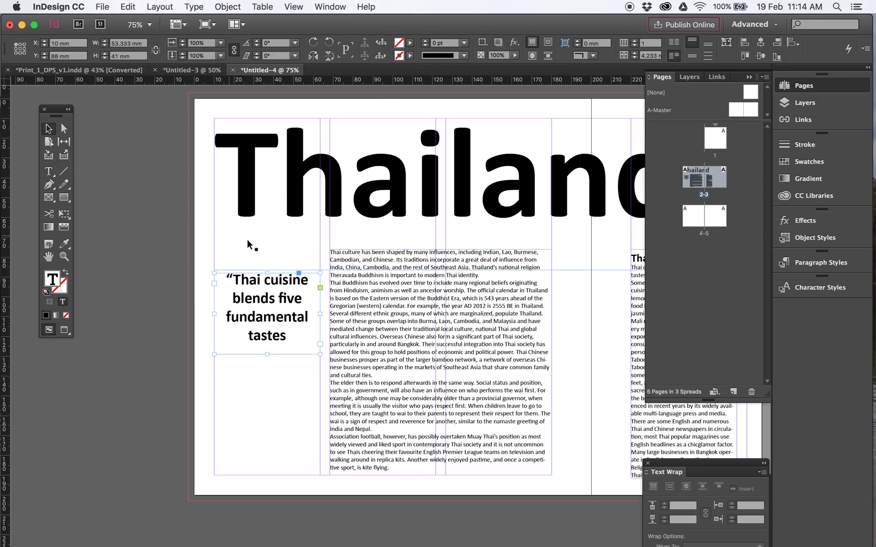
{"action": "left_click_drag", "start_coordinate": [266, 296], "coordinate": [269, 276]}
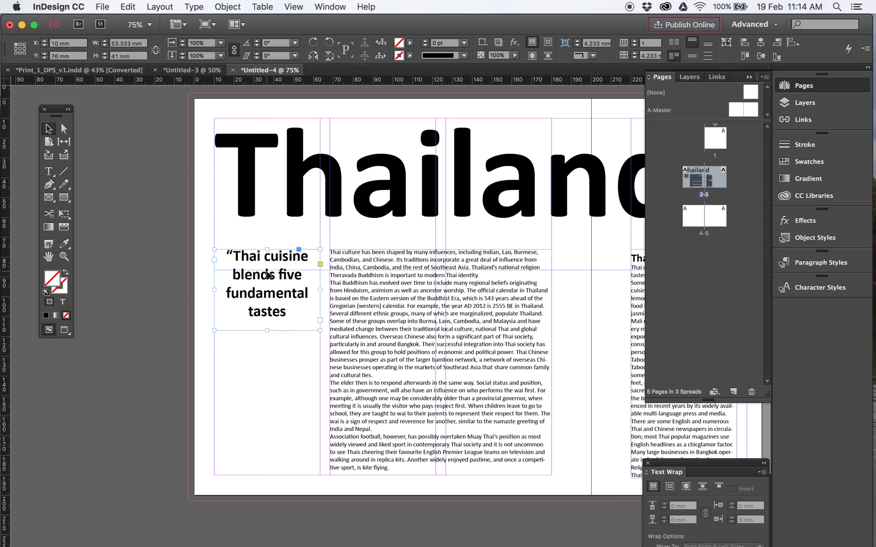
{"action": "left_click", "coordinate": [391, 294]}
{"action": "left_click_drag", "start_coordinate": [499, 312], "coordinate": [267, 284]}
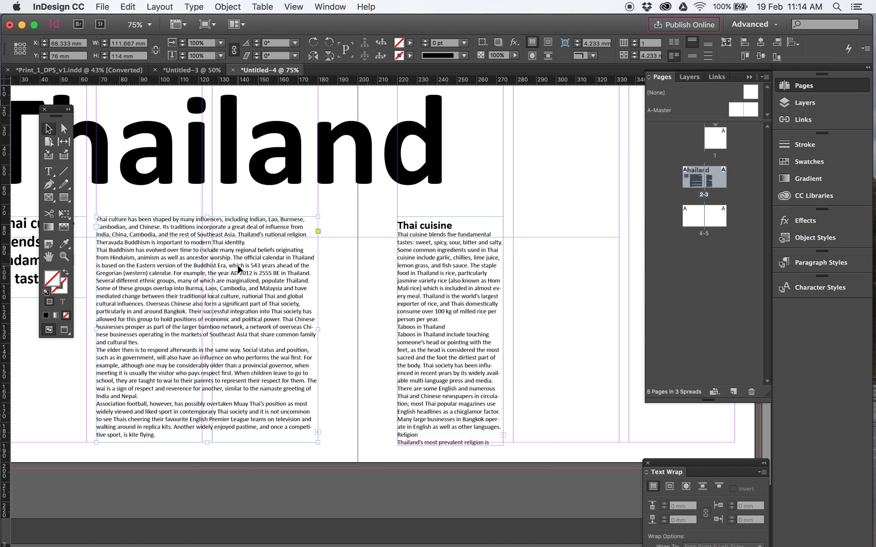
- Set the page 2 body text frame to 2 columns with a 5 mm gutter
{"action": "double_click", "coordinate": [237, 266]}
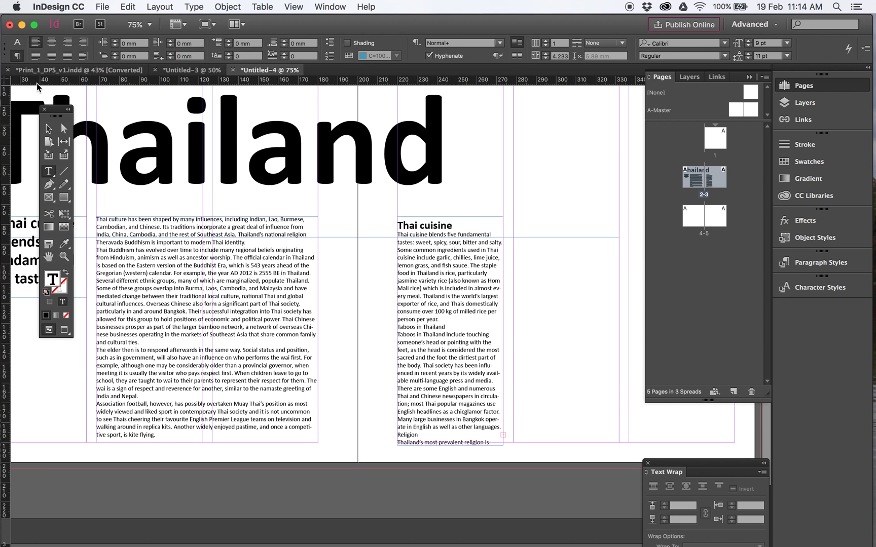
{"action": "left_click", "coordinate": [49, 129]}
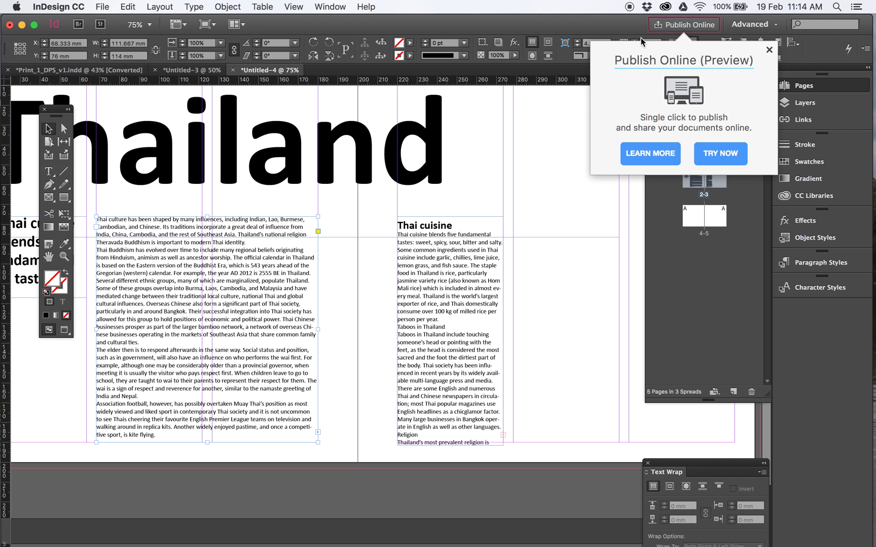
{"action": "left_click", "coordinate": [769, 50]}
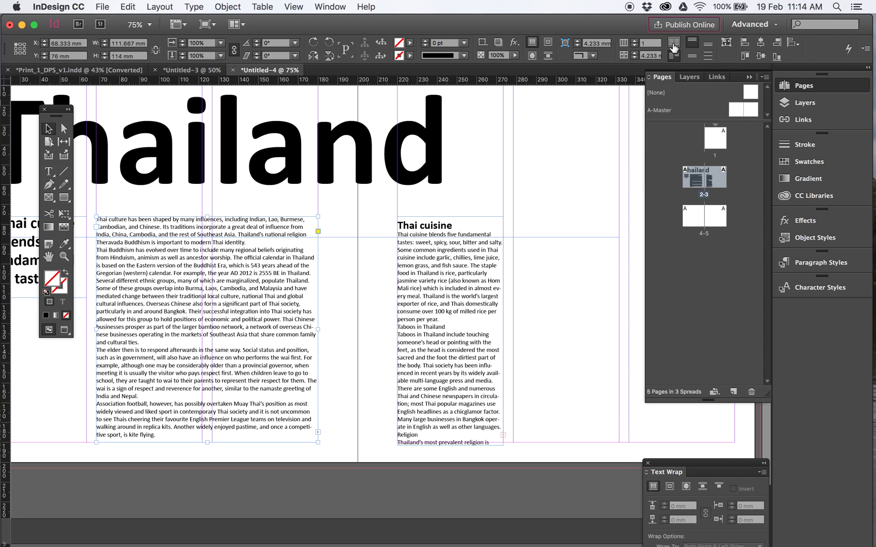
{"action": "left_click", "coordinate": [634, 42]}
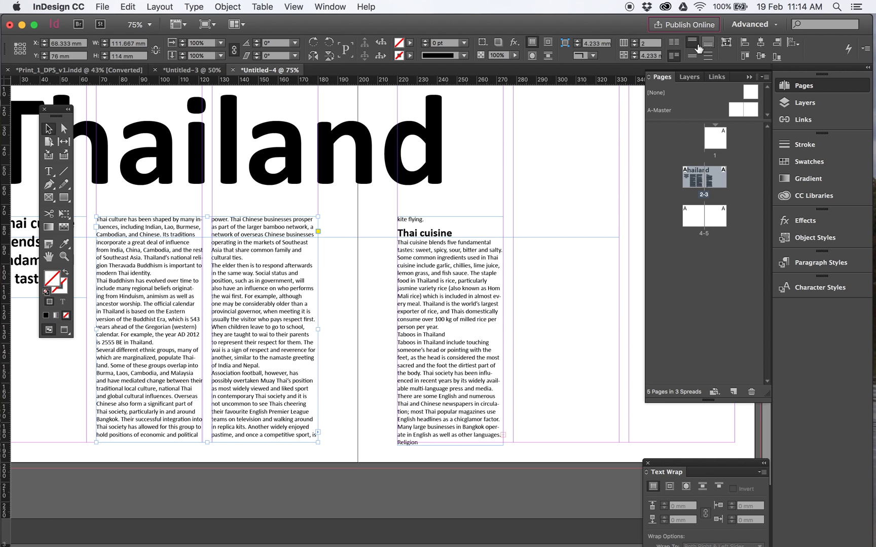
{"action": "left_click", "coordinate": [634, 54]}
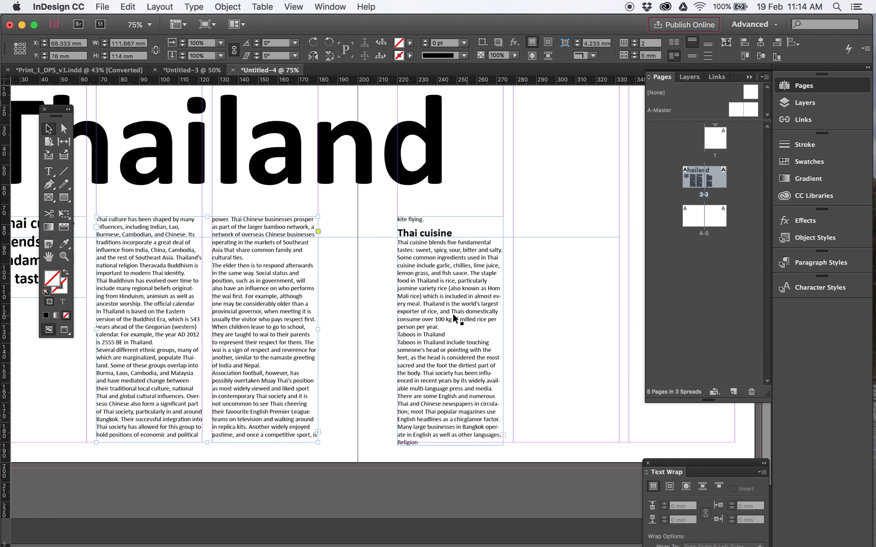
{"action": "scroll", "coordinate": [231, 284], "scroll_direction": "left", "scroll_amount": 5}
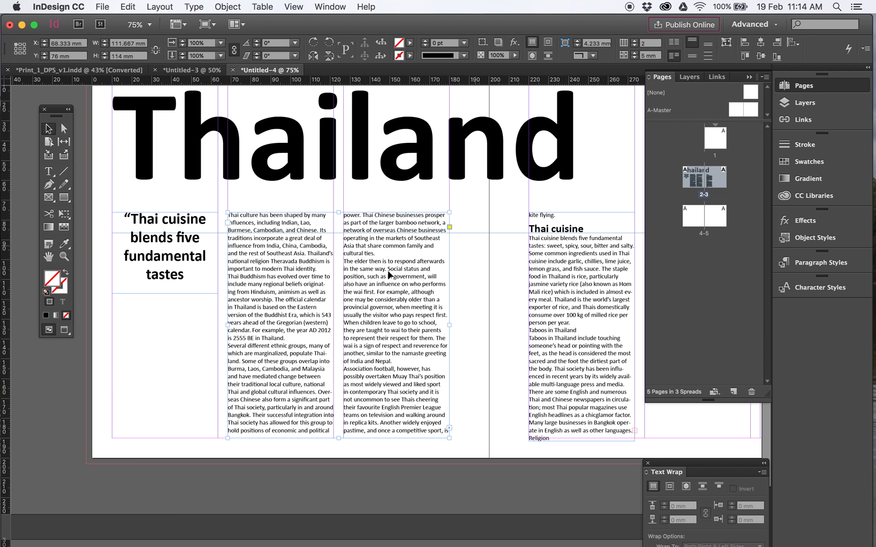
{"action": "double_click", "coordinate": [302, 264]}
- Make the opening body paragraph Bold Italic
{"action": "left_click_drag", "start_coordinate": [228, 214], "coordinate": [334, 268]}
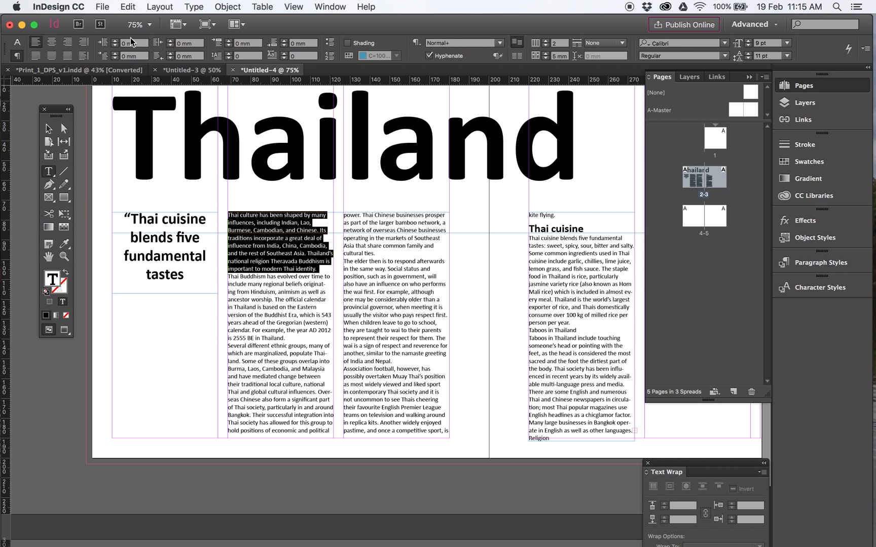
{"action": "left_click", "coordinate": [18, 43]}
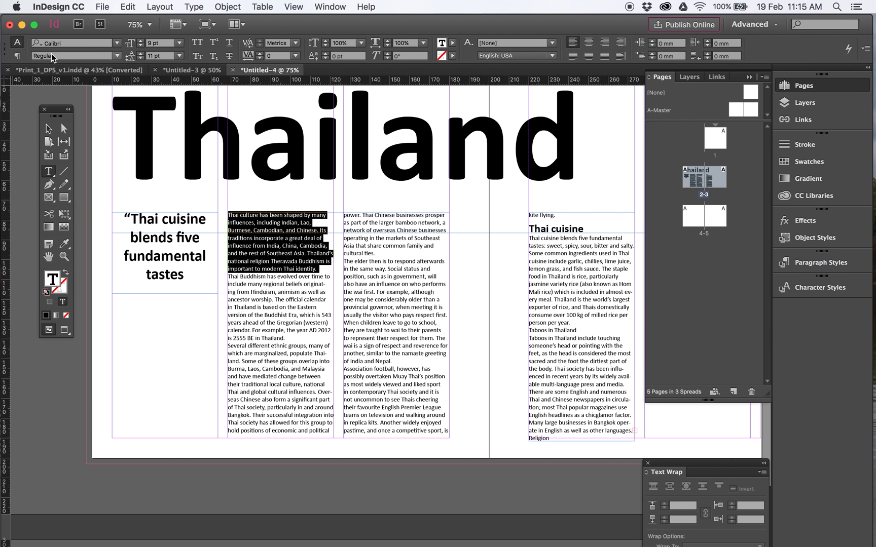
{"action": "left_click", "coordinate": [117, 56]}
{"action": "left_click", "coordinate": [81, 89]}
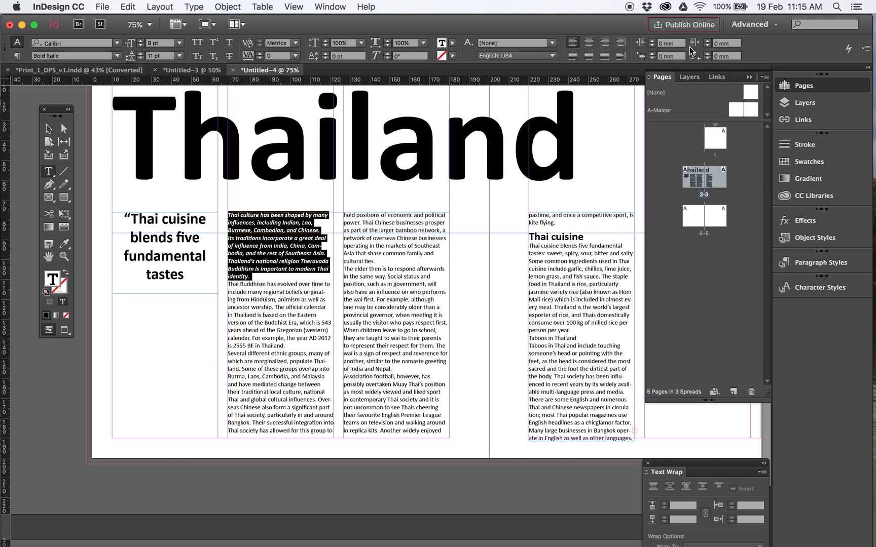
- Set the opening paragraph to Span 2 so it runs across both columns
{"action": "left_click", "coordinate": [20, 58]}
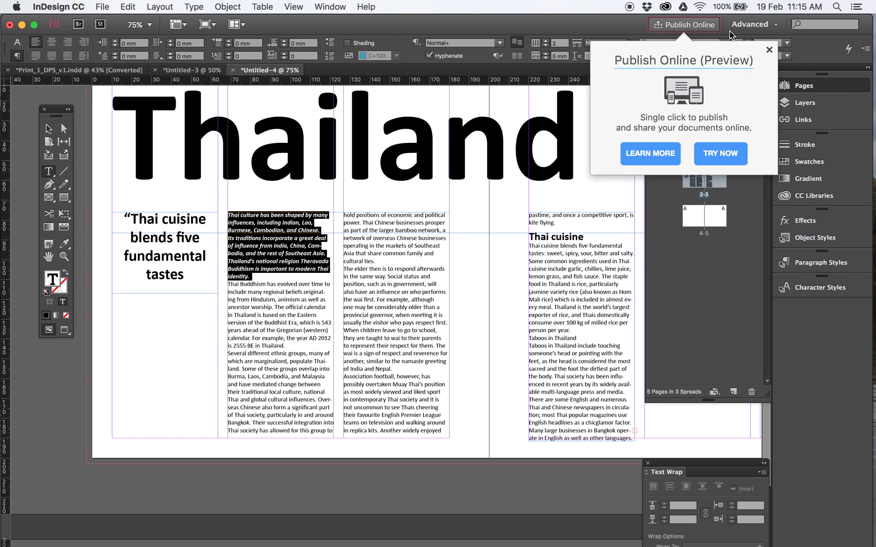
{"action": "left_click_drag", "start_coordinate": [250, 216], "coordinate": [308, 253]}
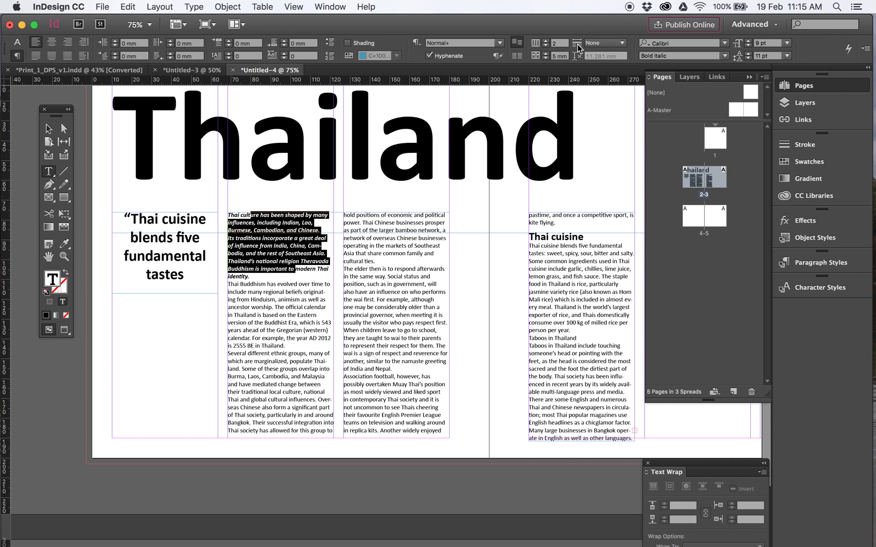
{"action": "left_click", "coordinate": [606, 42]}
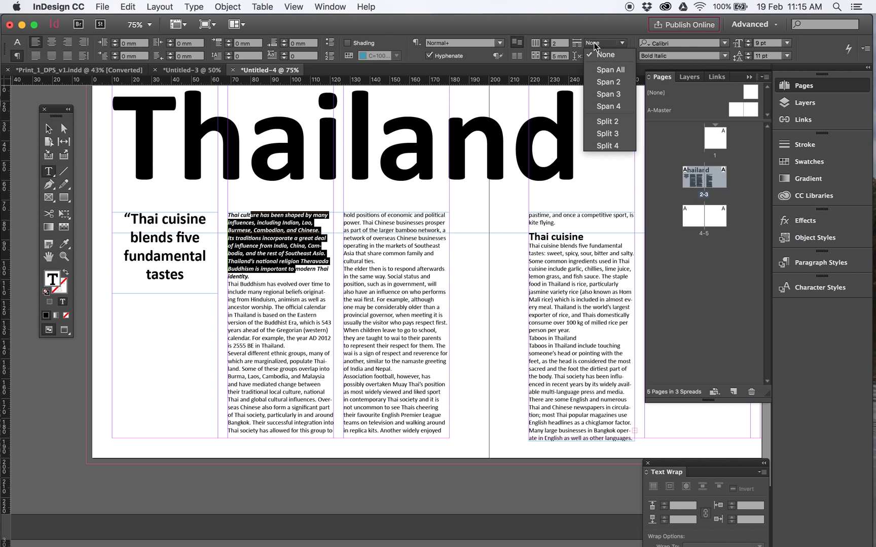
{"action": "left_click", "coordinate": [603, 77]}
{"action": "left_click", "coordinate": [383, 245]}
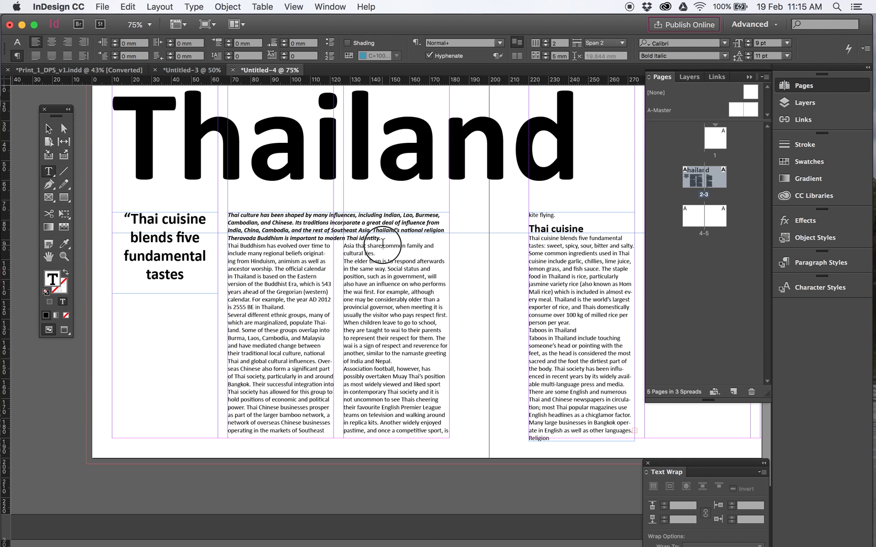
{"action": "left_click_drag", "start_coordinate": [306, 231], "coordinate": [425, 400]}
- Select all the text in the threaded body story
{"action": "left_click", "coordinate": [291, 251]}
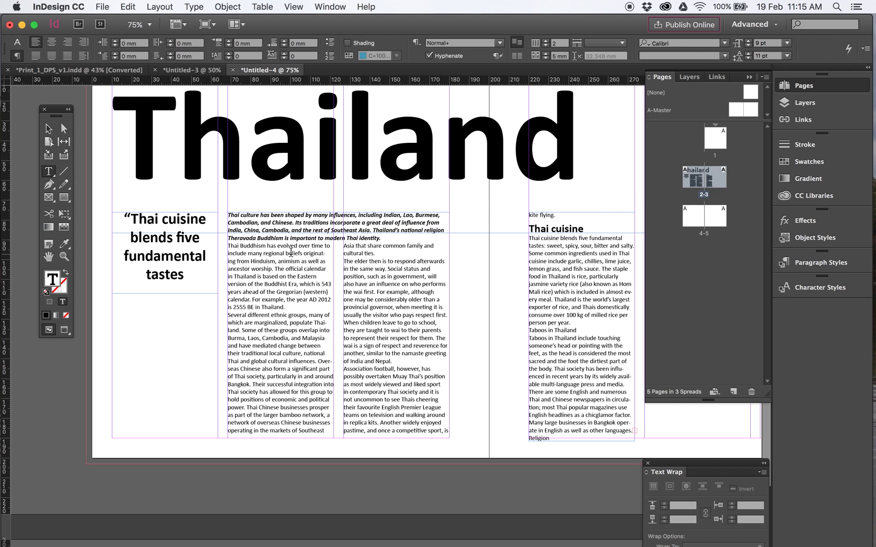
{"action": "left_click", "coordinate": [305, 227]}
{"action": "key", "text": "super+a"}
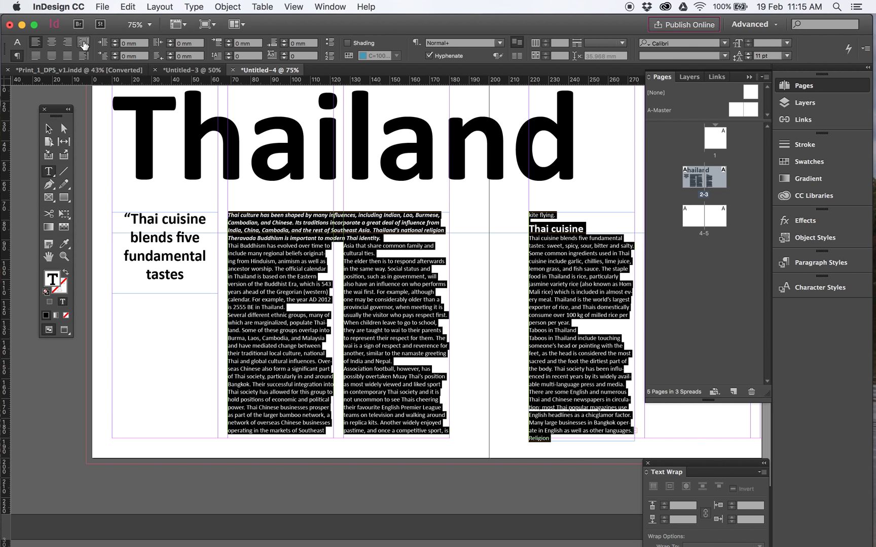
{"action": "left_click", "coordinate": [16, 42]}
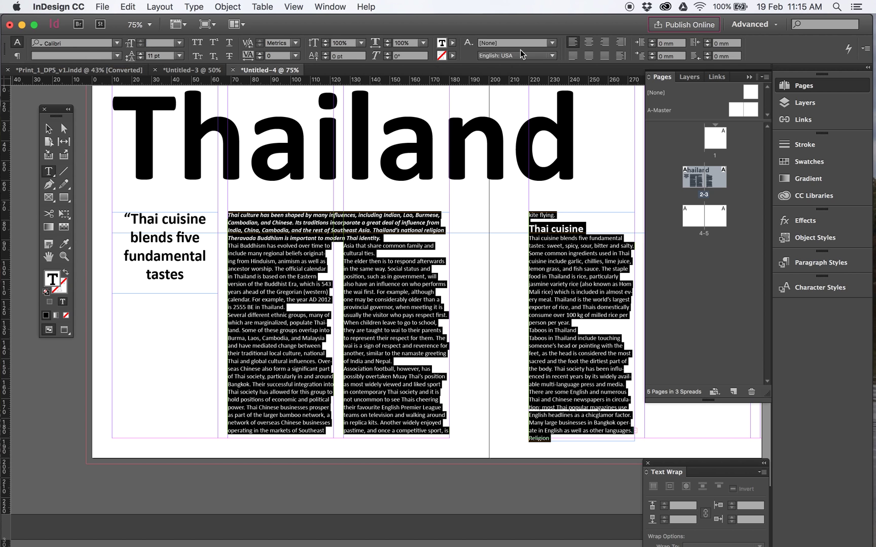
- Set Space After to 1.5 mm for every paragraph, then zoom out
{"action": "left_click", "coordinate": [17, 56]}
{"action": "left_click", "coordinate": [272, 45]}
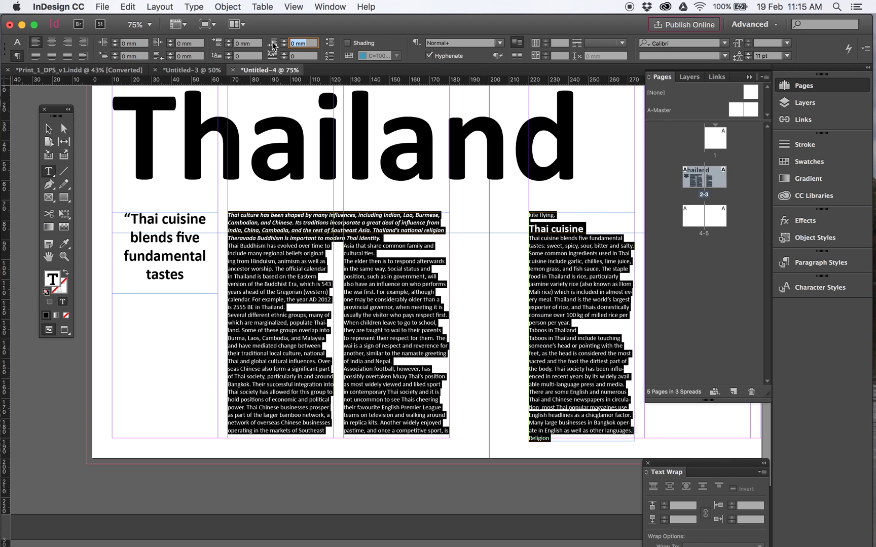
{"action": "type", "text": "3"}
{"action": "key", "text": "Return"}
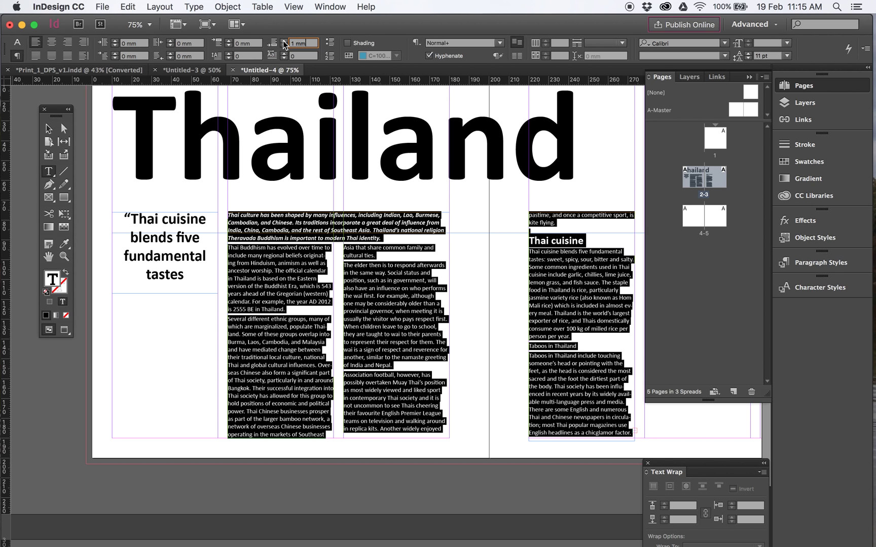
{"action": "left_click", "coordinate": [289, 43]}
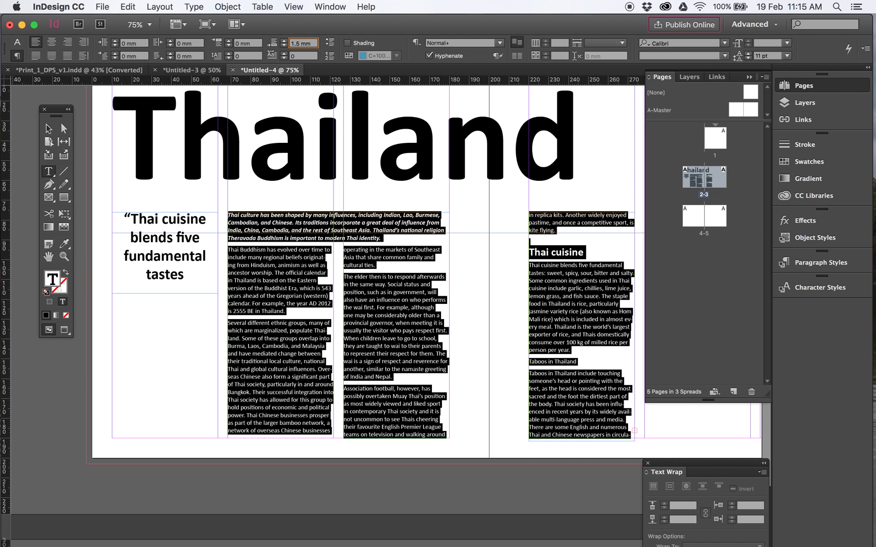
{"action": "key", "text": "Return"}
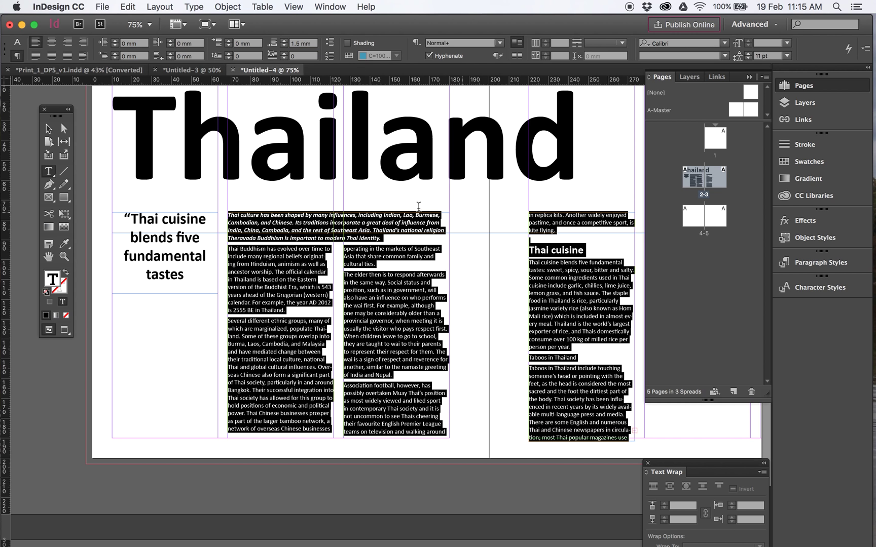
{"action": "left_click", "coordinate": [48, 129]}
{"action": "key", "text": "super+minus"}
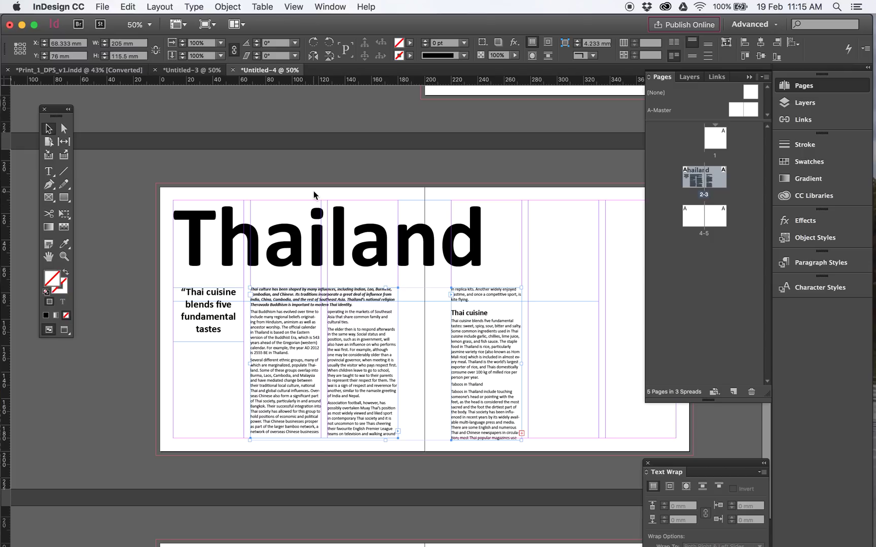
- Preview the spread, restore guides and frame edges, and deselect the text frames
{"action": "left_click", "coordinate": [64, 331]}
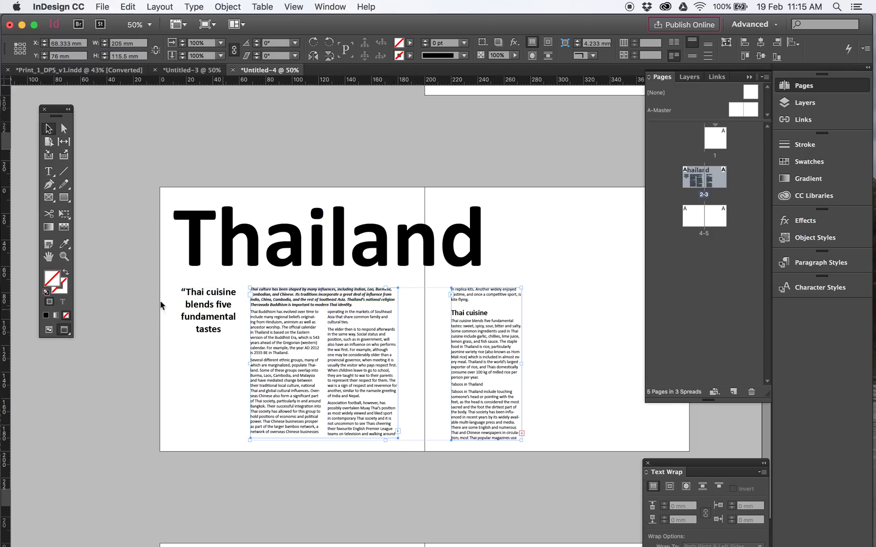
{"action": "left_click", "coordinate": [48, 330]}
{"action": "left_click_drag", "start_coordinate": [505, 353], "coordinate": [309, 325]}
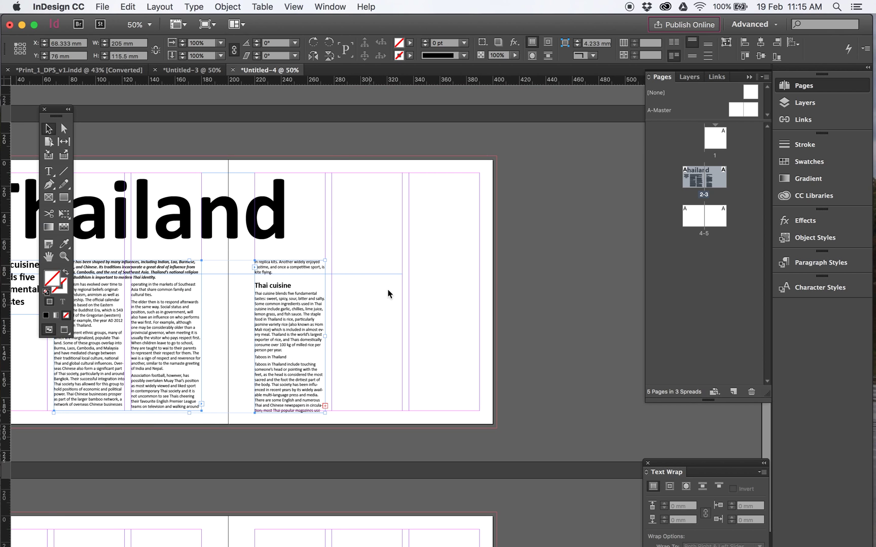
{"action": "left_click", "coordinate": [556, 261]}
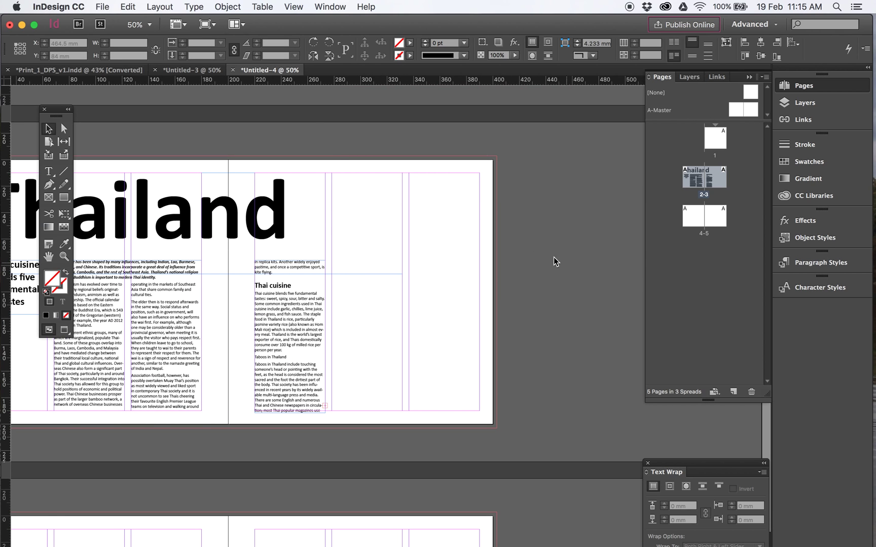
- Load DSC00347.jpg from the Links folder with File > Place
{"action": "left_click", "coordinate": [102, 7]}
{"action": "left_click", "coordinate": [123, 166]}
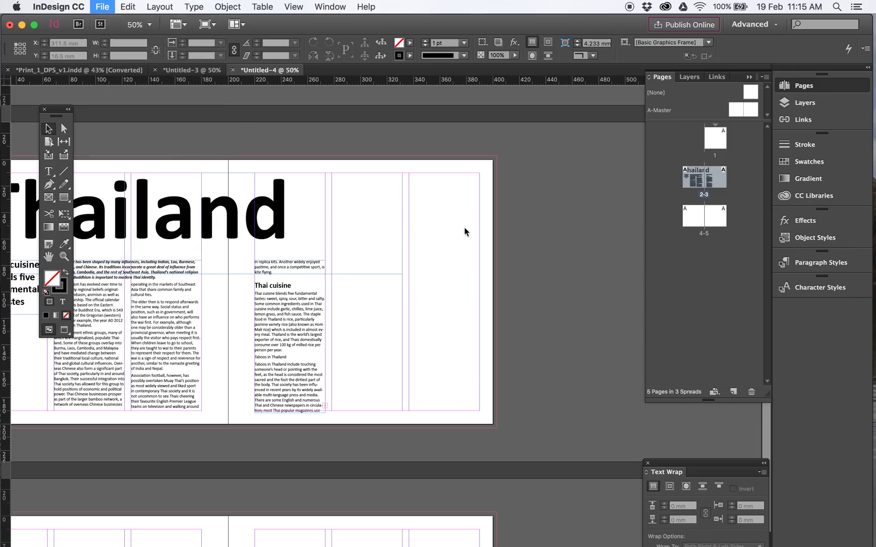
{"action": "left_click", "coordinate": [162, 113]}
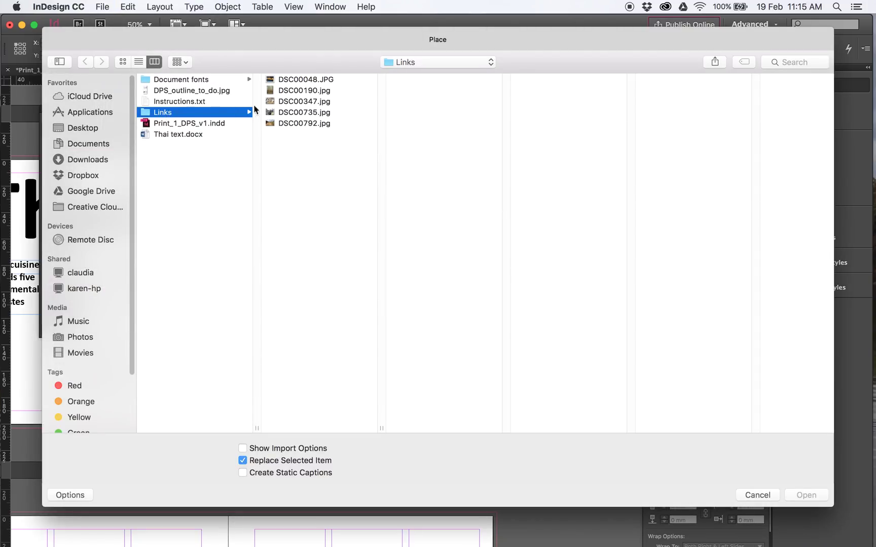
{"action": "left_click", "coordinate": [292, 81]}
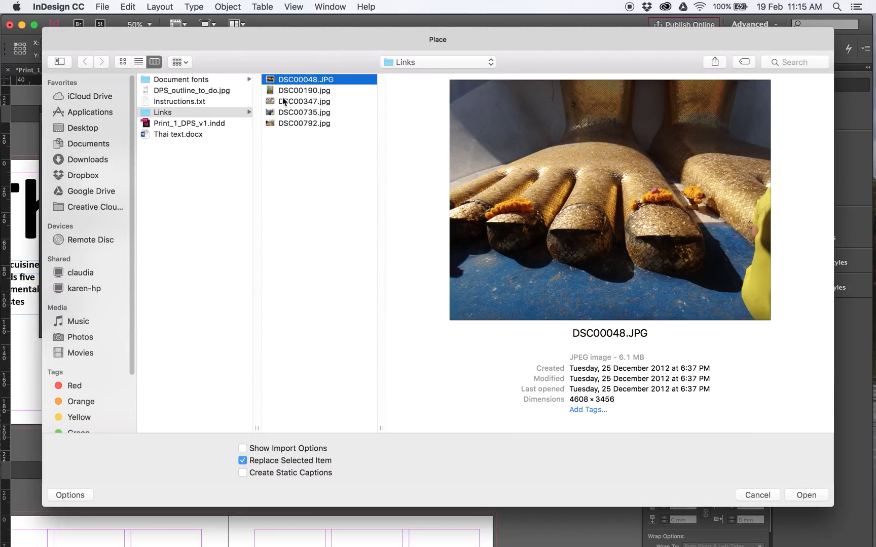
{"action": "left_click", "coordinate": [286, 91]}
{"action": "left_click", "coordinate": [284, 101]}
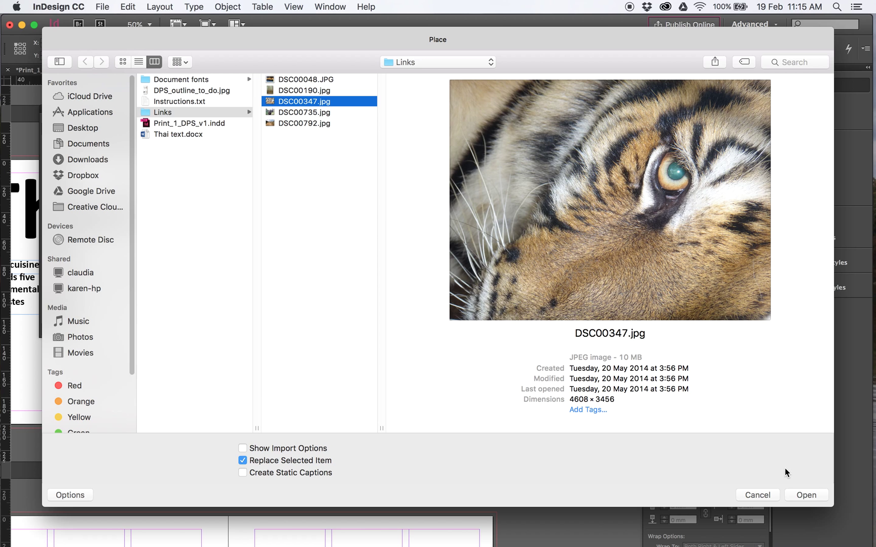
{"action": "left_click", "coordinate": [806, 496]}
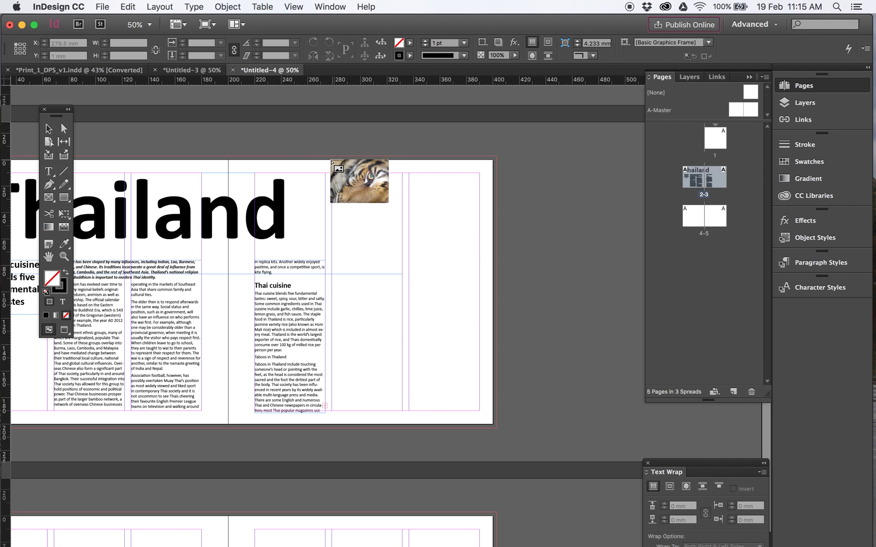
- Place the tiger photo on the right page and crop its frame narrower from both sides
{"action": "left_click_drag", "start_coordinate": [332, 158], "coordinate": [513, 429]}
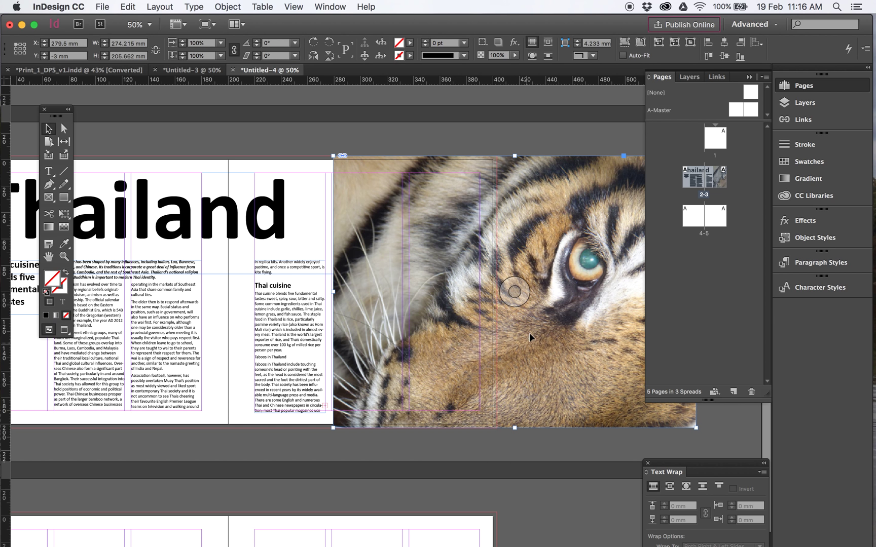
{"action": "scroll", "coordinate": [528, 337], "scroll_direction": "down", "scroll_amount": 2}
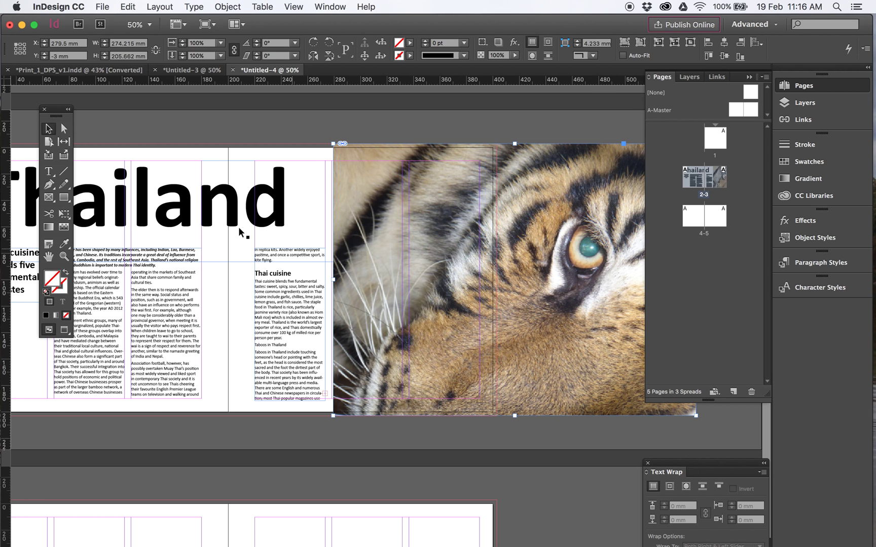
{"action": "left_click_drag", "start_coordinate": [333, 280], "coordinate": [474, 280]}
{"action": "left_click_drag", "start_coordinate": [577, 233], "coordinate": [435, 233]}
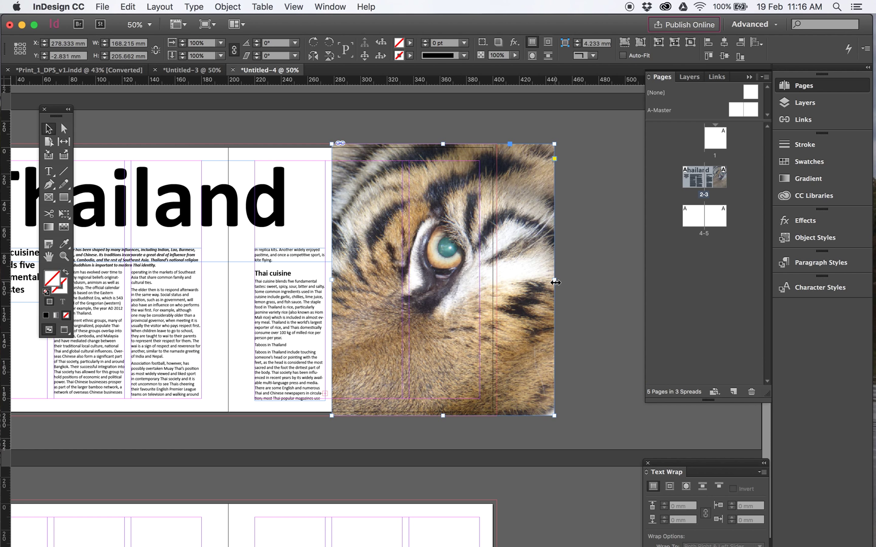
{"action": "left_click_drag", "start_coordinate": [556, 282], "coordinate": [497, 280]}
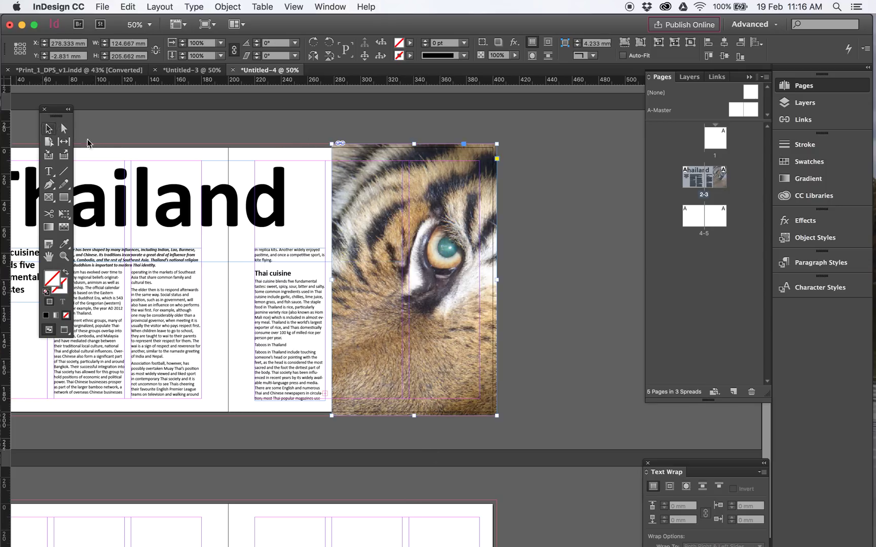
- Shift the tiger image inside its frame to centre the eye
{"action": "left_click_drag", "start_coordinate": [505, 238], "coordinate": [519, 252]}
{"action": "left_click_drag", "start_coordinate": [450, 215], "coordinate": [379, 179]}
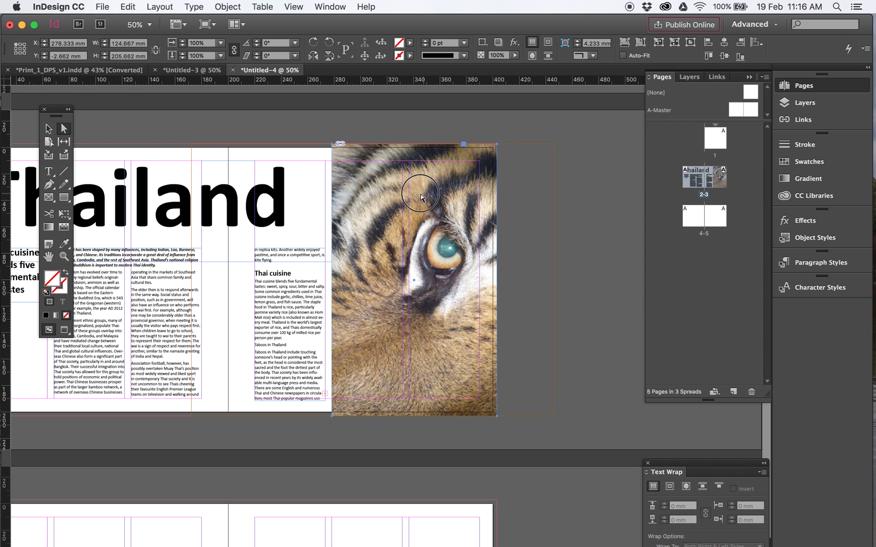
{"action": "left_click_drag", "start_coordinate": [415, 192], "coordinate": [395, 191]}
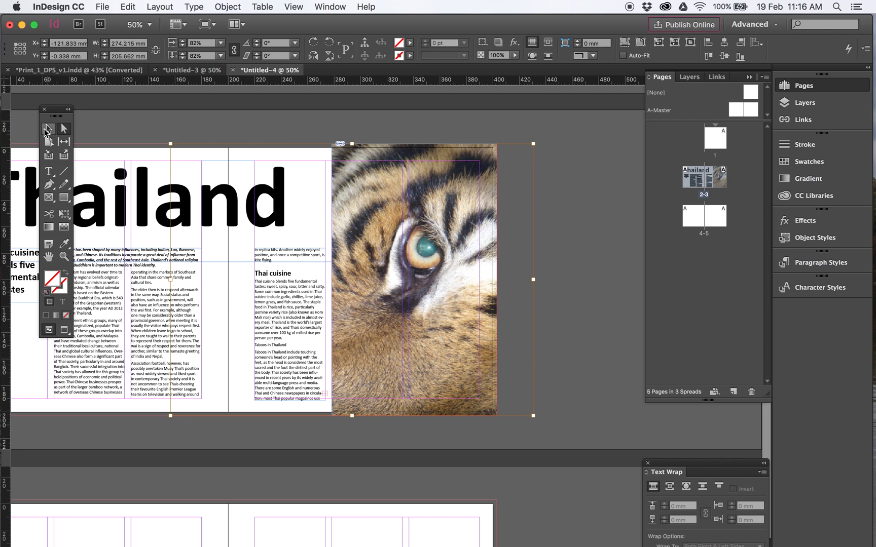
{"action": "left_click", "coordinate": [49, 128]}
- Select the word Thailand in the heading
{"action": "left_click", "coordinate": [165, 138]}
{"action": "left_click_drag", "start_coordinate": [243, 179], "coordinate": [469, 170]}
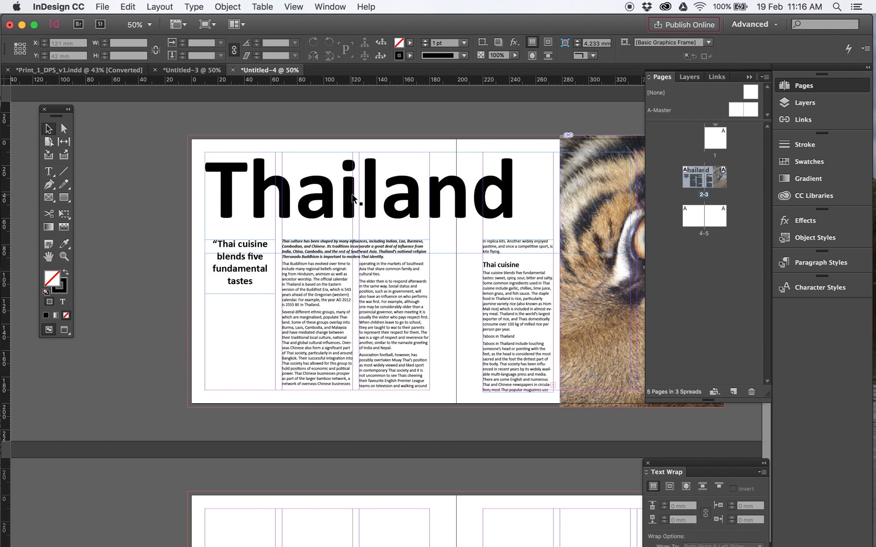
{"action": "left_click_drag", "start_coordinate": [372, 192], "coordinate": [324, 185]}
{"action": "double_click", "coordinate": [279, 193]}
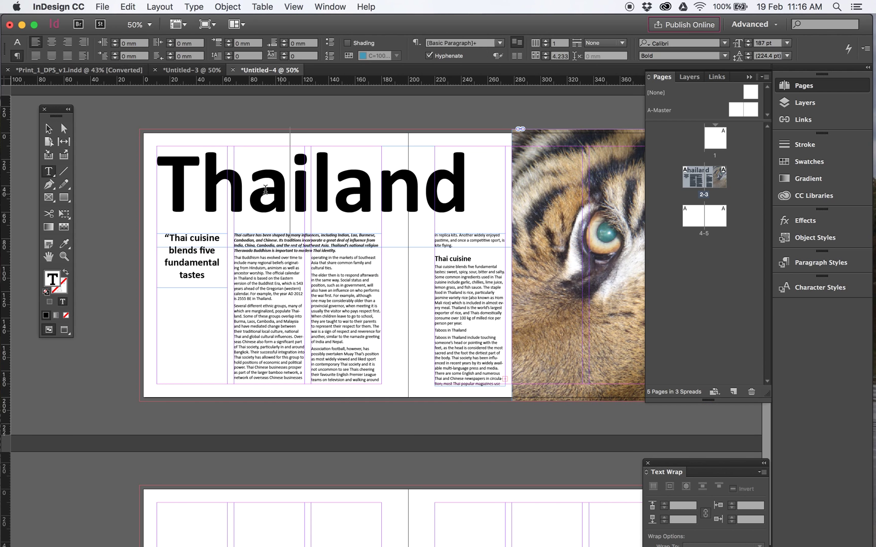
{"action": "double_click", "coordinate": [173, 186]}
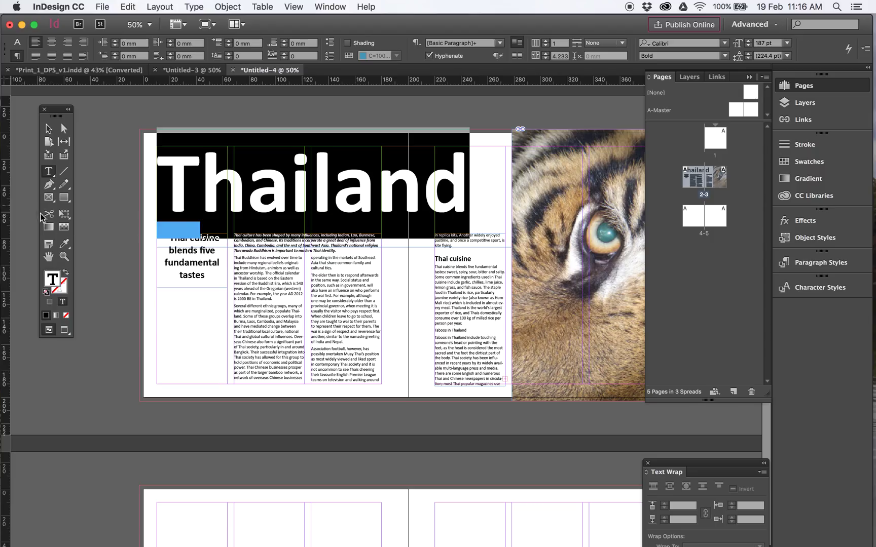
- Colour Thailand tan using the Eyedropper on the tiger photo, then preview the spread
{"action": "left_click", "coordinate": [64, 247]}
{"action": "left_click", "coordinate": [542, 241]}
{"action": "left_click", "coordinate": [48, 129]}
{"action": "left_click", "coordinate": [160, 95]}
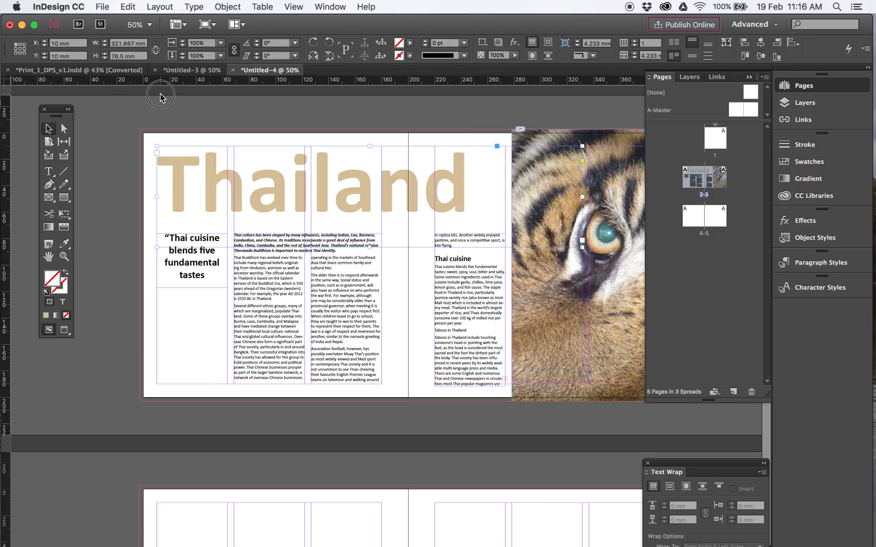
{"action": "left_click", "coordinate": [65, 329]}
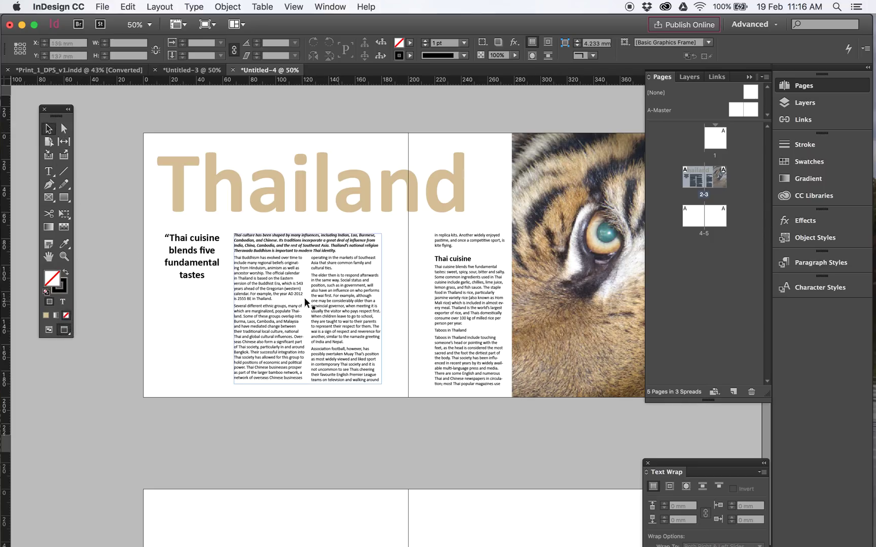
{"action": "left_click", "coordinate": [64, 256]}
- Zoom into the left body column and select text in the first paragraph
{"action": "left_click_drag", "start_coordinate": [211, 249], "coordinate": [360, 339]}
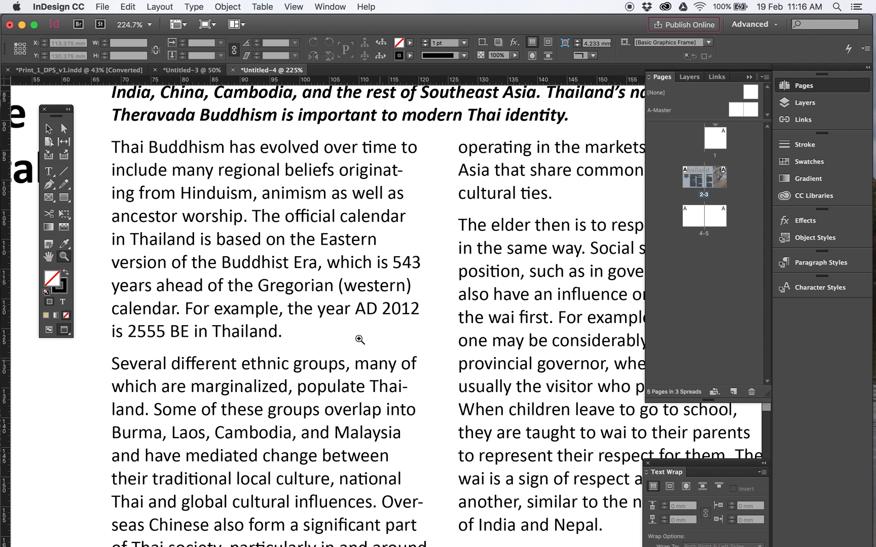
{"action": "scroll", "coordinate": [252, 238], "scroll_direction": "up", "scroll_amount": 5}
{"action": "scroll", "coordinate": [252, 238], "scroll_direction": "left", "scroll_amount": 5}
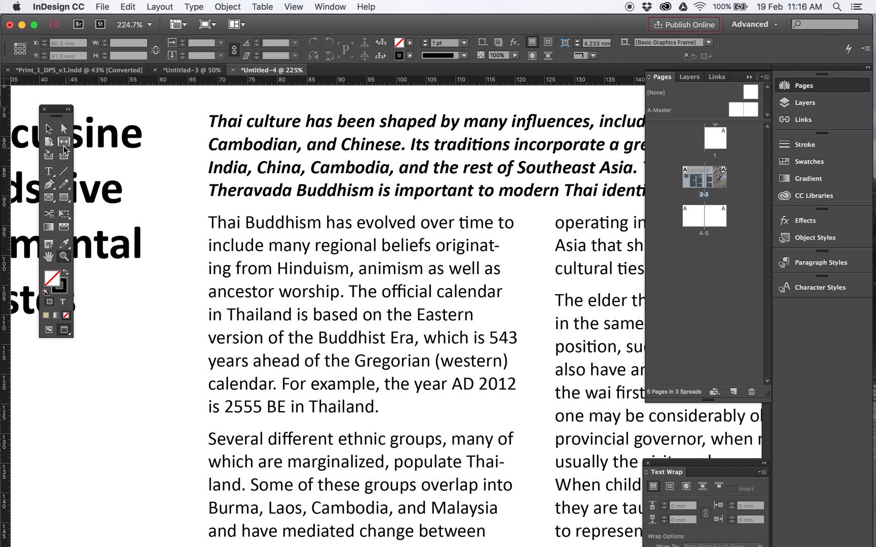
{"action": "left_click", "coordinate": [48, 171]}
{"action": "left_click_drag", "start_coordinate": [255, 223], "coordinate": [330, 337]}
{"action": "left_click", "coordinate": [348, 340]}
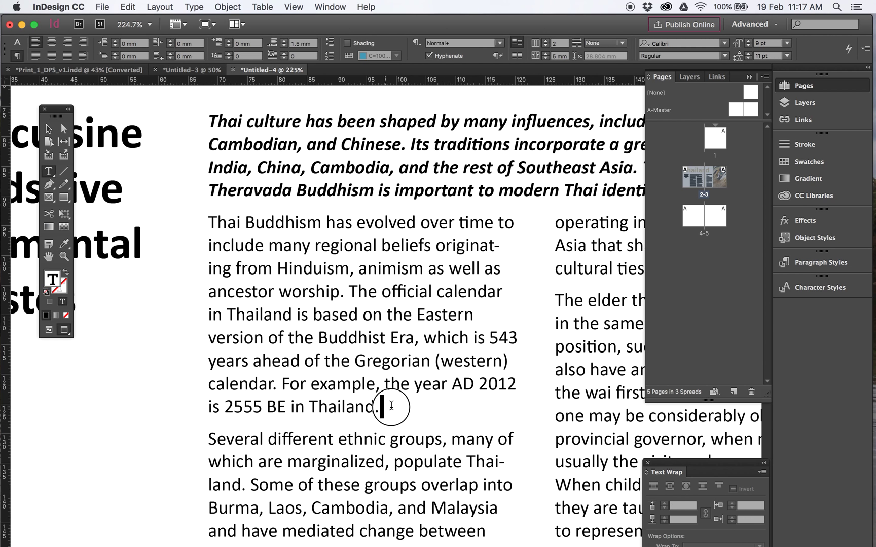
{"action": "left_click_drag", "start_coordinate": [268, 245], "coordinate": [334, 328]}
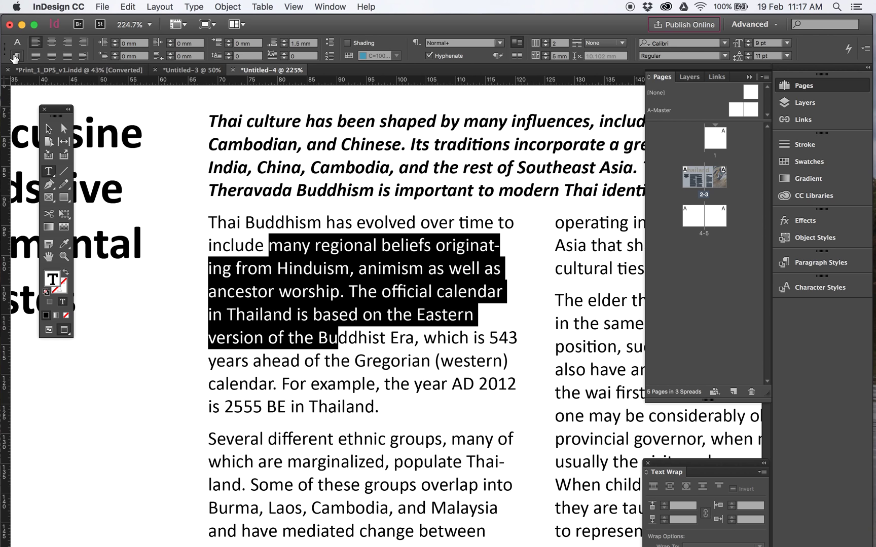
- Give the first paragraph a drop cap of 3 lines and 1 character
{"action": "left_click", "coordinate": [217, 59]}
{"action": "left_click", "coordinate": [228, 53]}
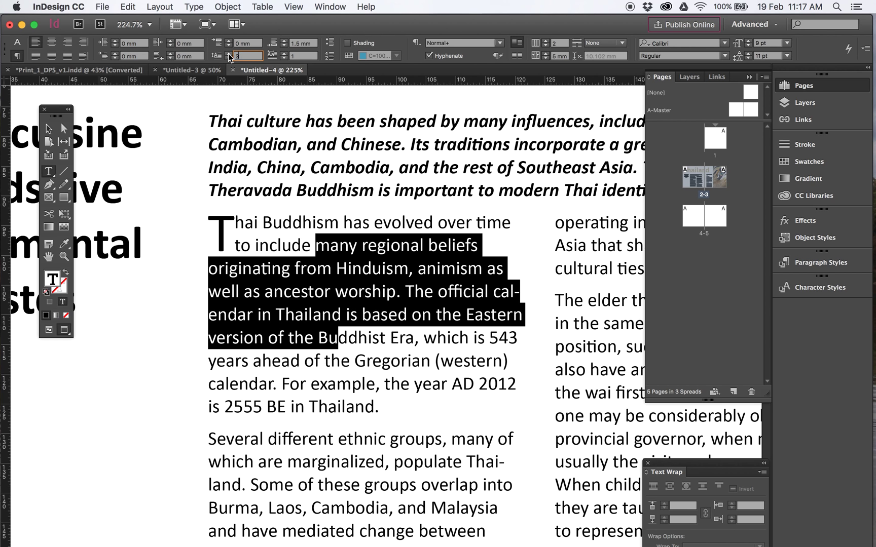
{"action": "left_click", "coordinate": [227, 53]}
{"action": "left_click", "coordinate": [227, 53]}
{"action": "left_click", "coordinate": [227, 53]}
{"action": "left_click", "coordinate": [228, 53]}
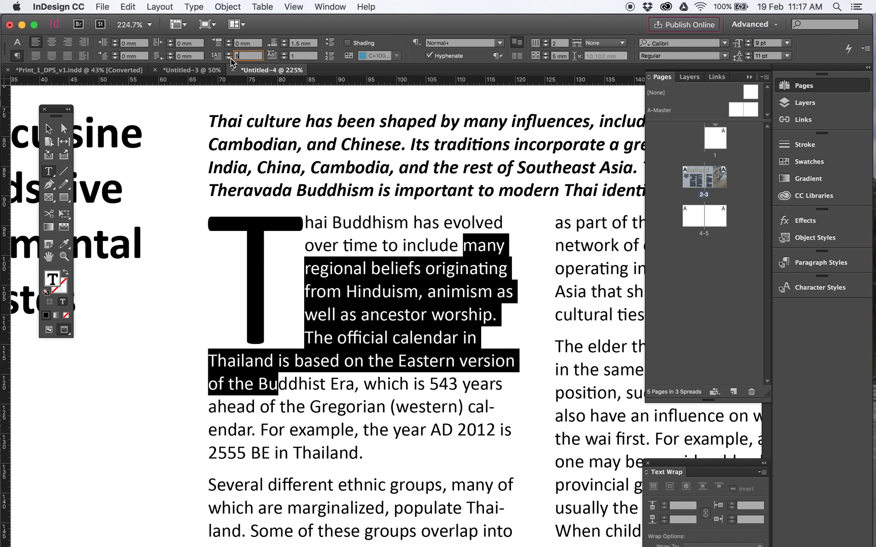
{"action": "left_click", "coordinate": [228, 59]}
{"action": "left_click", "coordinate": [228, 58]}
{"action": "left_click", "coordinate": [228, 58]}
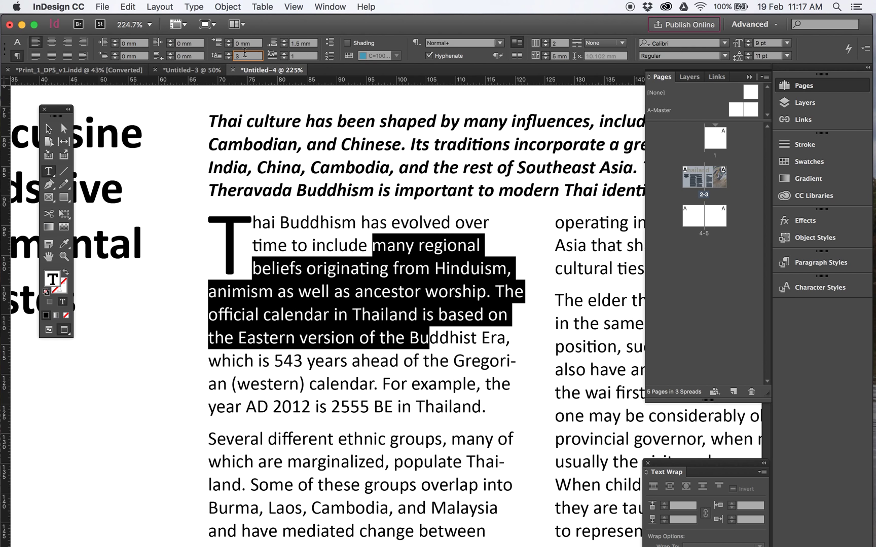
{"action": "left_click", "coordinate": [285, 54]}
{"action": "left_click", "coordinate": [285, 54]}
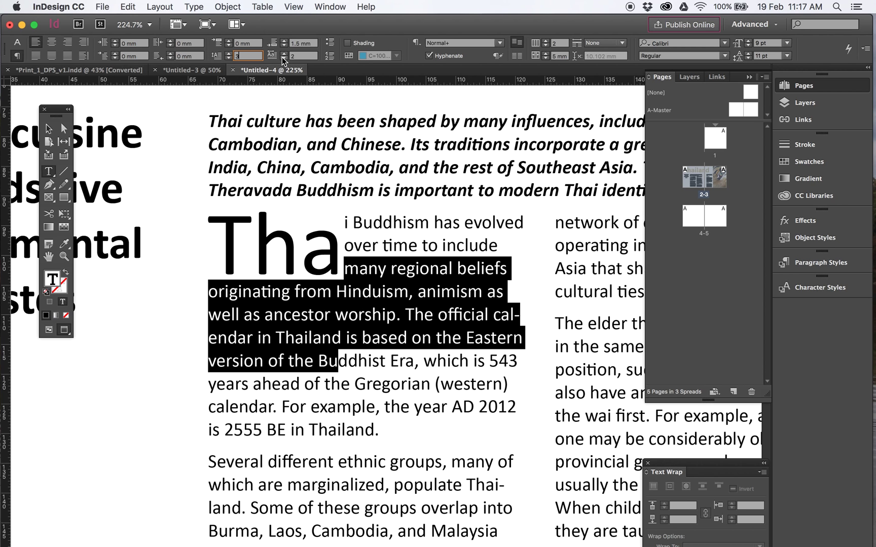
{"action": "left_click", "coordinate": [284, 58]}
{"action": "left_click", "coordinate": [49, 129]}
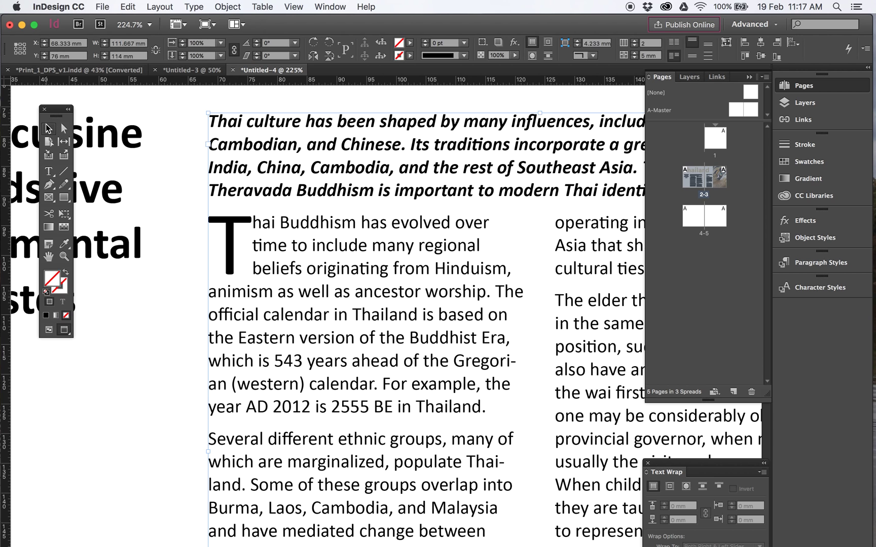
{"action": "key", "text": "super+minus"}
{"action": "key", "text": "super+minus"}
{"action": "key", "text": "super+minus"}
{"action": "key", "text": "super+minus"}
{"action": "key", "text": "super+minus"}
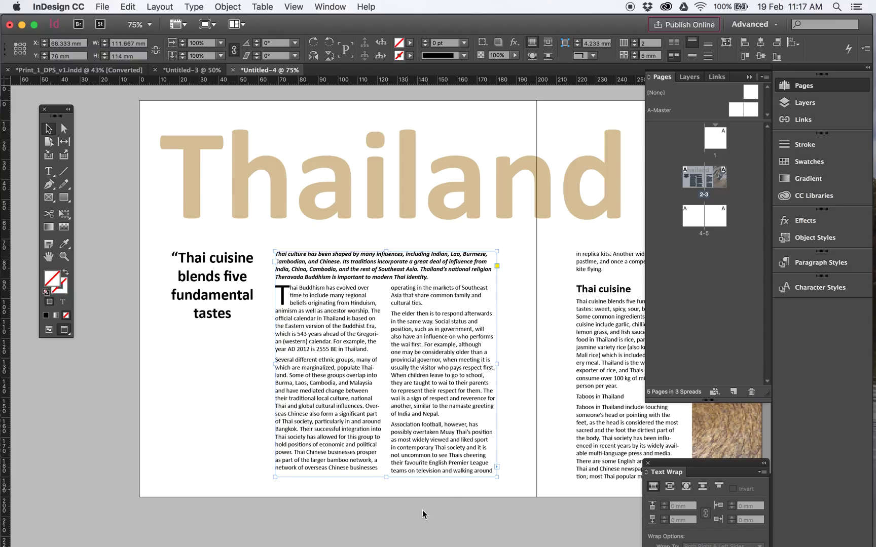
- Create a new text frame on the left page with the letter A at 100 pt
{"action": "left_click", "coordinate": [51, 173]}
{"action": "left_click_drag", "start_coordinate": [173, 391], "coordinate": [217, 434]}
{"action": "type", "text": "A"}
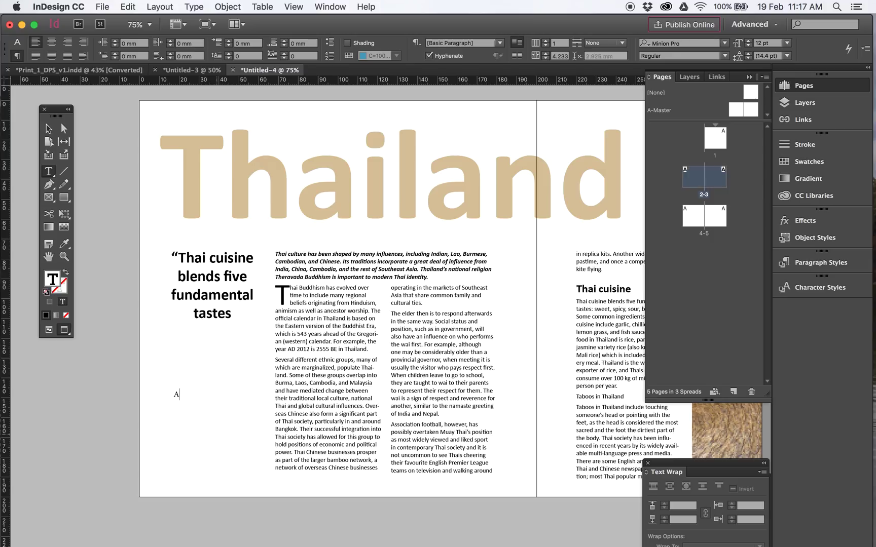
{"action": "key", "text": "super+a"}
{"action": "left_click", "coordinate": [17, 45]}
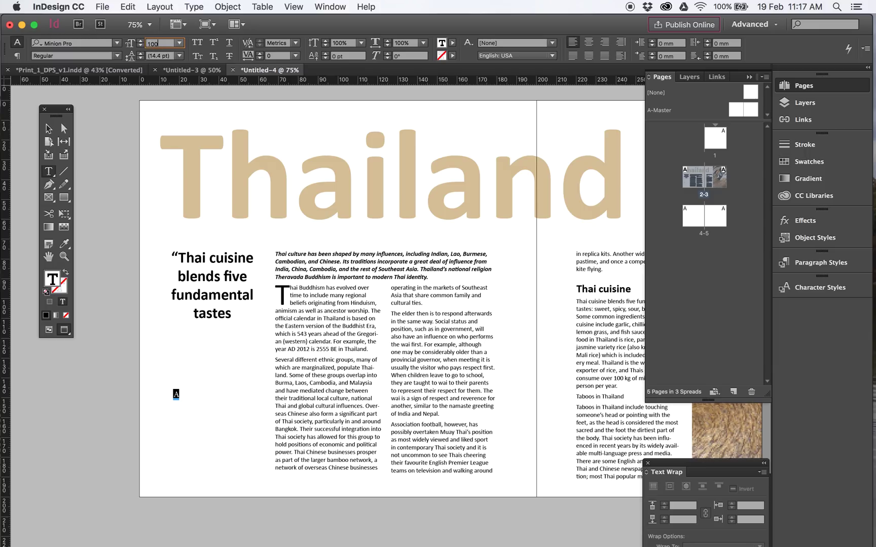
{"action": "type", "text": "100"}
{"action": "key", "text": "Return"}
{"action": "key", "text": "Escape"}
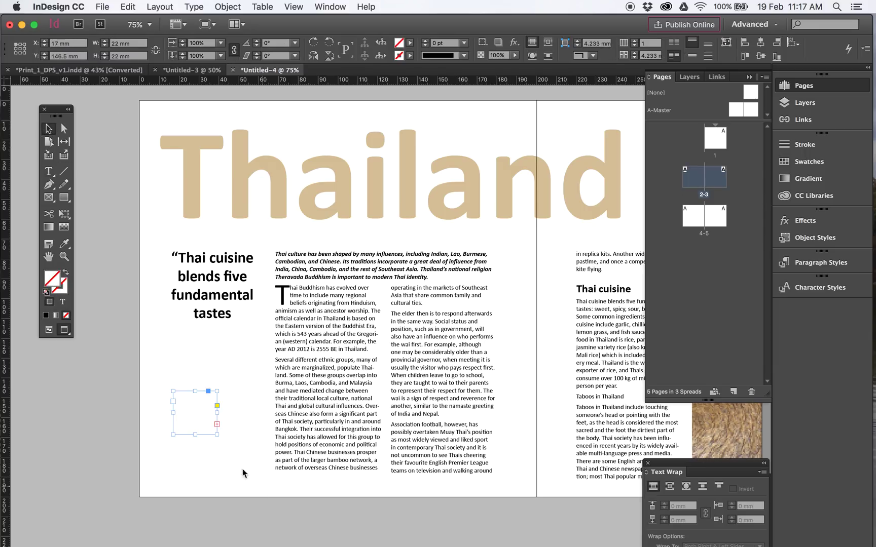
{"action": "left_click_drag", "start_coordinate": [215, 436], "coordinate": [202, 393]}
- Set the letter A in Impact and resize its frame to fit
{"action": "double_click", "coordinate": [202, 393]}
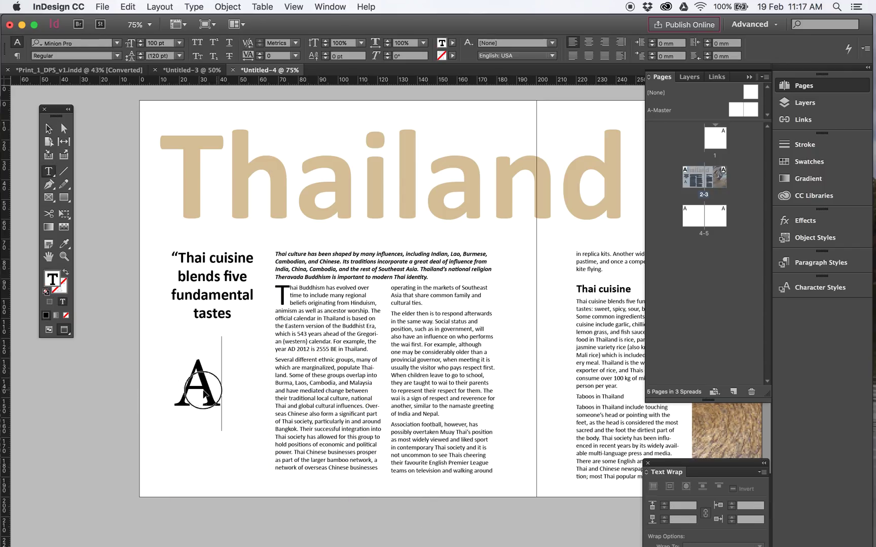
{"action": "double_click", "coordinate": [203, 392]}
{"action": "left_click", "coordinate": [116, 43]}
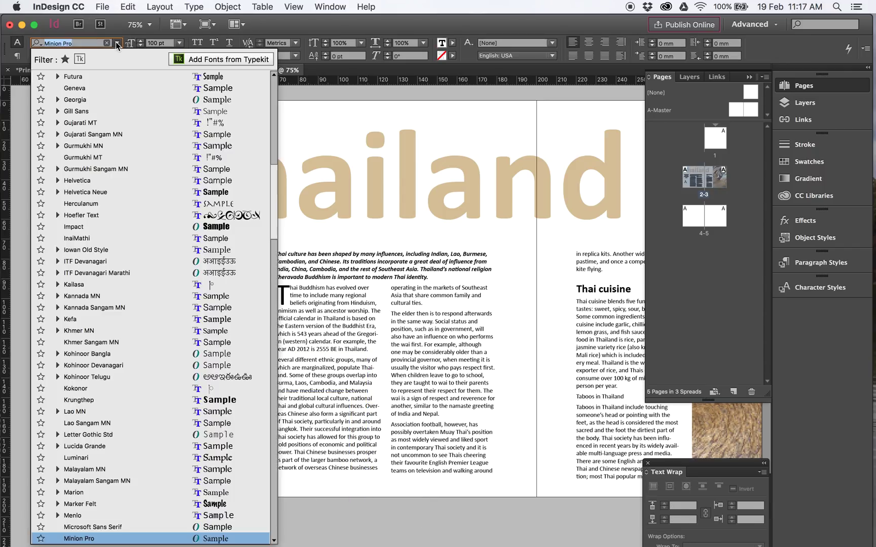
{"action": "left_click", "coordinate": [88, 226]}
{"action": "left_click", "coordinate": [49, 128]}
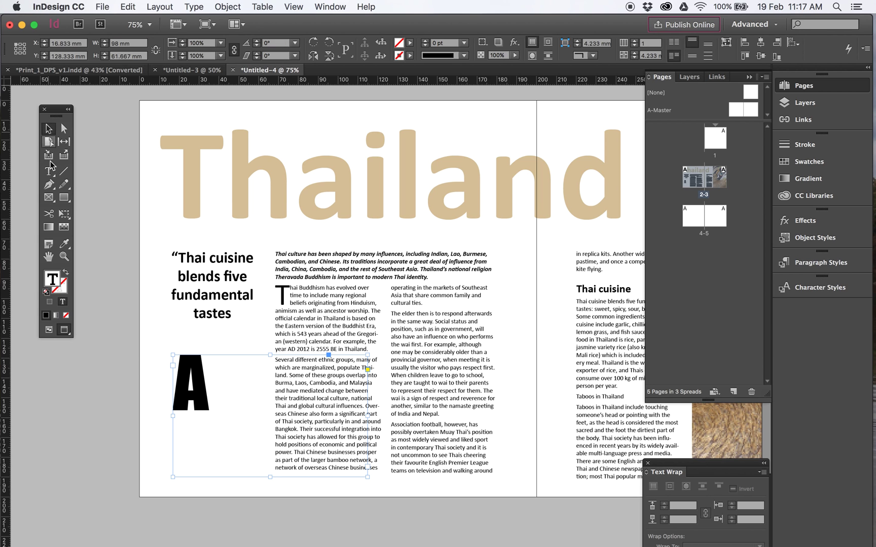
{"action": "left_click_drag", "start_coordinate": [368, 478], "coordinate": [274, 469]}
{"action": "double_click", "coordinate": [188, 366]}
{"action": "double_click", "coordinate": [187, 395]}
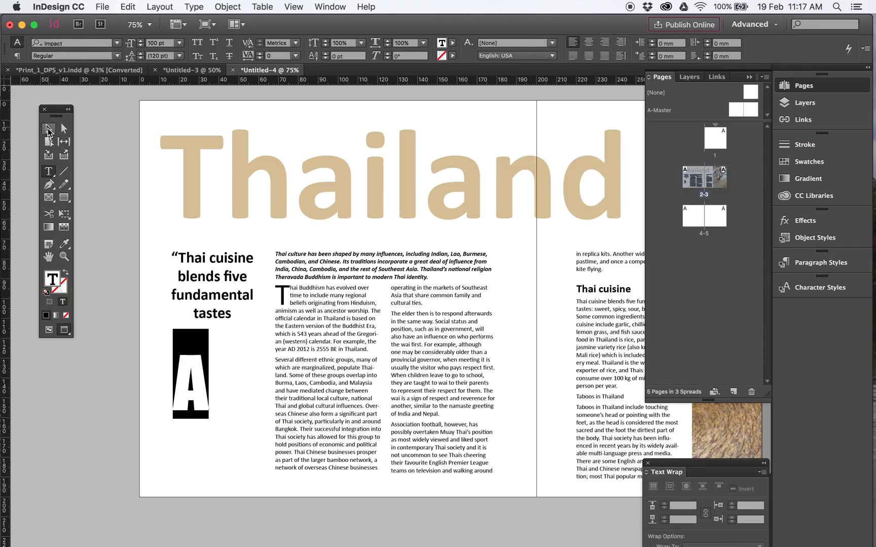
{"action": "left_click", "coordinate": [48, 128]}
- Convert the letter A to outlines with Create Outlines, undoing a stray anchor-point edit
{"action": "left_click_drag", "start_coordinate": [205, 366], "coordinate": [203, 354]}
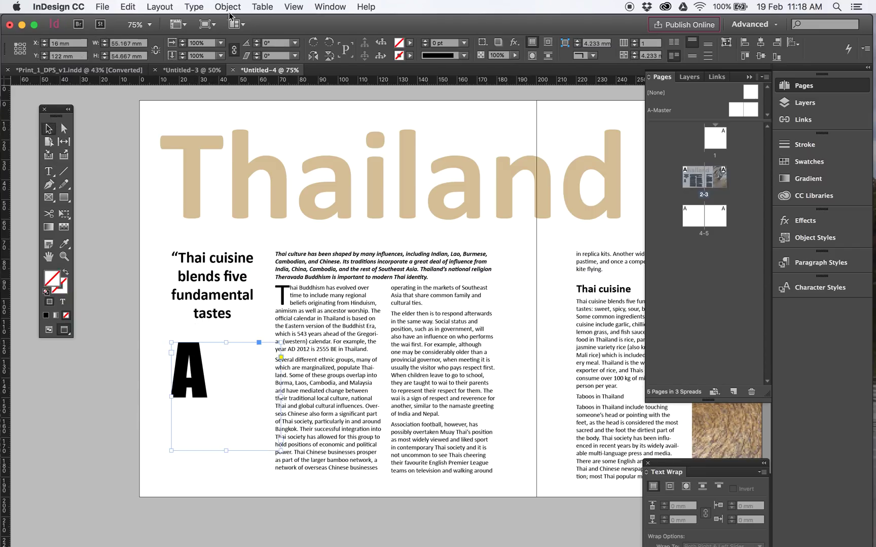
{"action": "left_click", "coordinate": [194, 6]}
{"action": "left_click", "coordinate": [215, 159]}
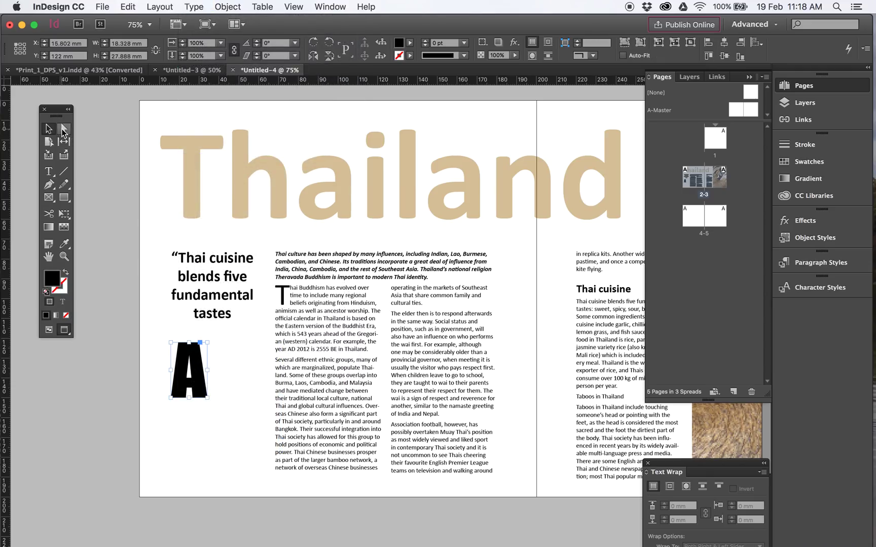
{"action": "left_click", "coordinate": [63, 129]}
{"action": "left_click_drag", "start_coordinate": [223, 371], "coordinate": [293, 392]}
{"action": "key", "text": "super+z"}
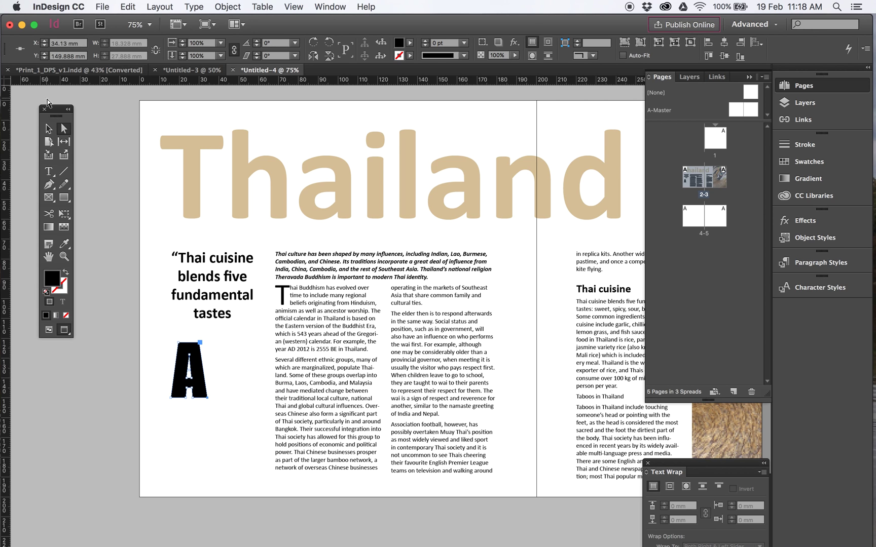
- Move the outlined A down and widen it over the body text columns
{"action": "left_click", "coordinate": [48, 128]}
{"action": "left_click", "coordinate": [128, 344]}
{"action": "left_click_drag", "start_coordinate": [196, 369], "coordinate": [264, 320]}
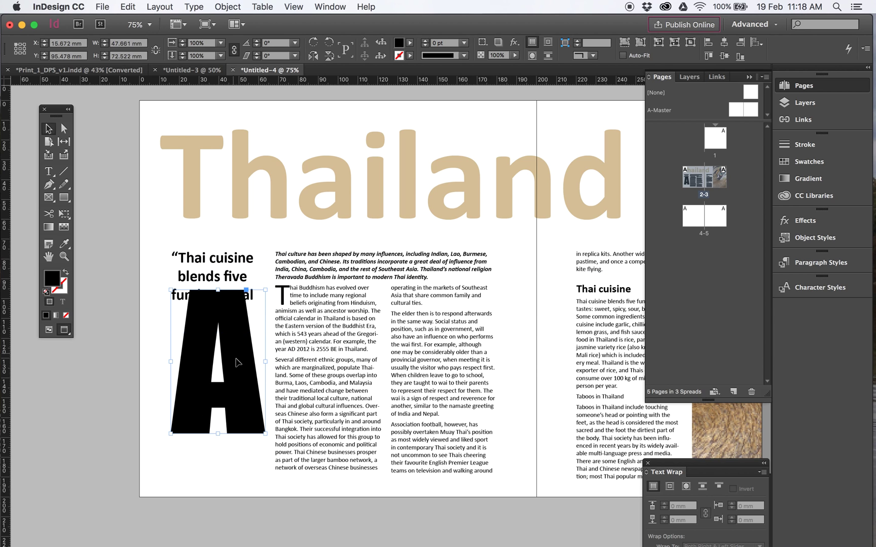
{"action": "left_click_drag", "start_coordinate": [266, 361], "coordinate": [414, 410]}
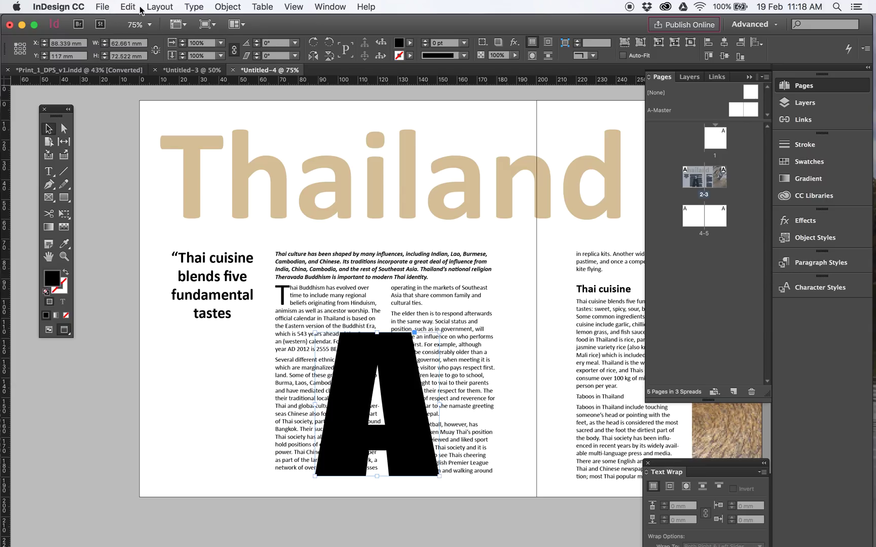
- Place the temple photo DSC00190.jpg into the selected A shape and select the image content
{"action": "left_click", "coordinate": [103, 7]}
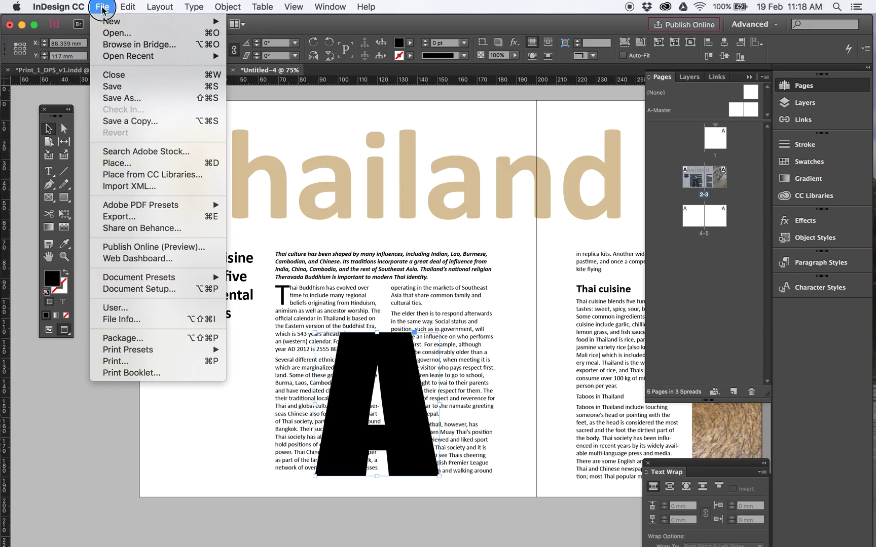
{"action": "left_click", "coordinate": [116, 163]}
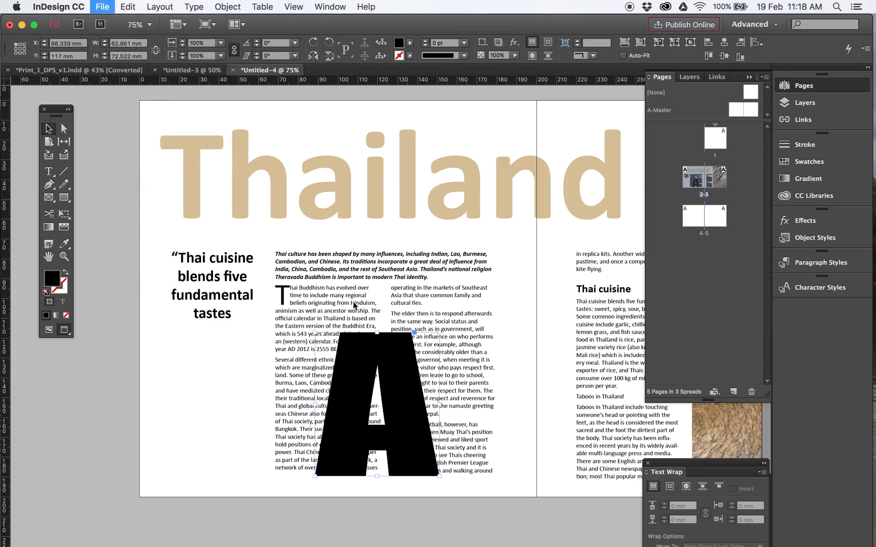
{"action": "left_click", "coordinate": [175, 101]}
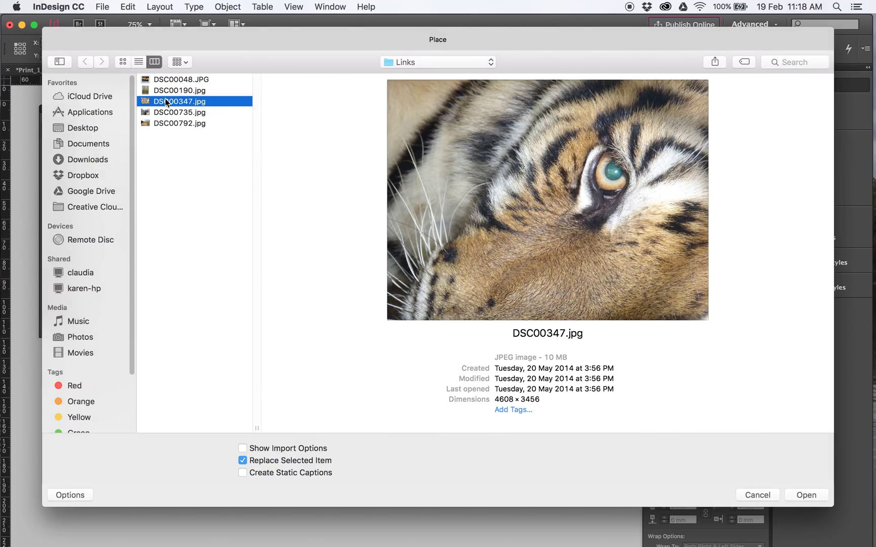
{"action": "left_click", "coordinate": [170, 91]}
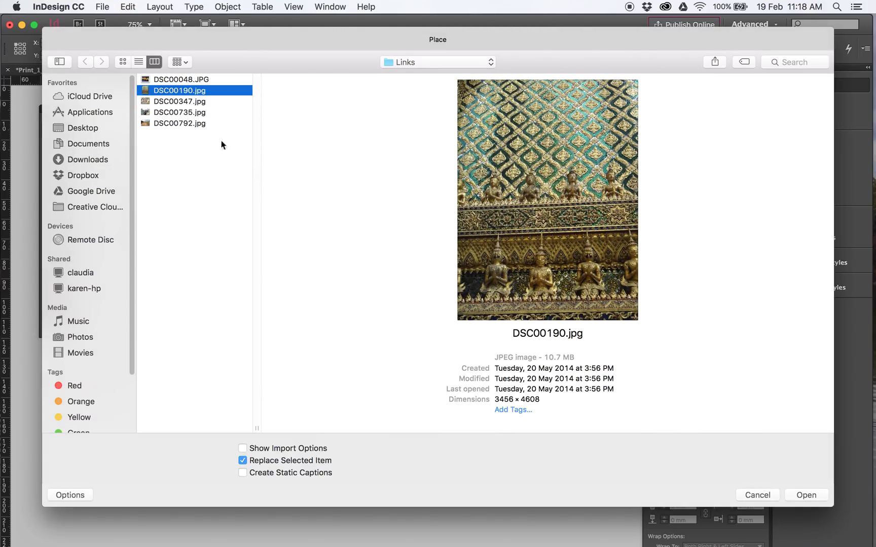
{"action": "left_click", "coordinate": [805, 495]}
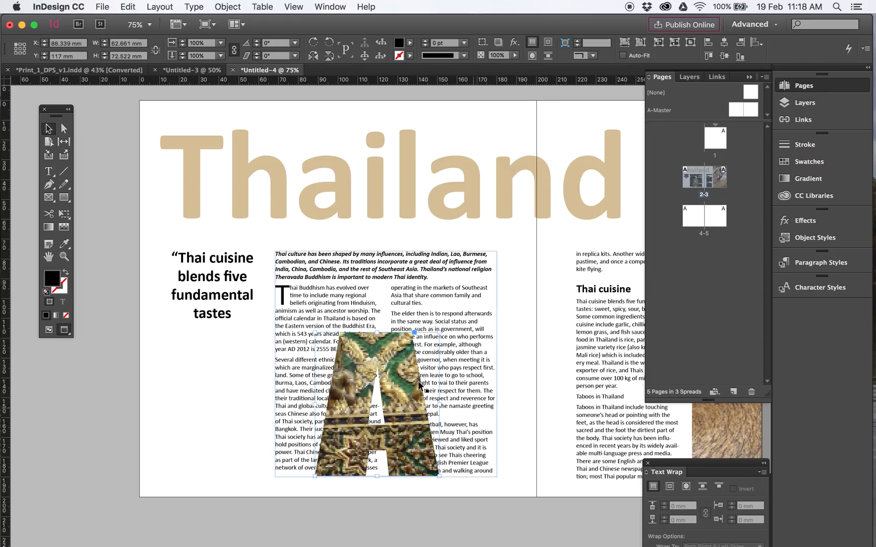
{"action": "left_click", "coordinate": [64, 129]}
{"action": "left_click", "coordinate": [399, 358]}
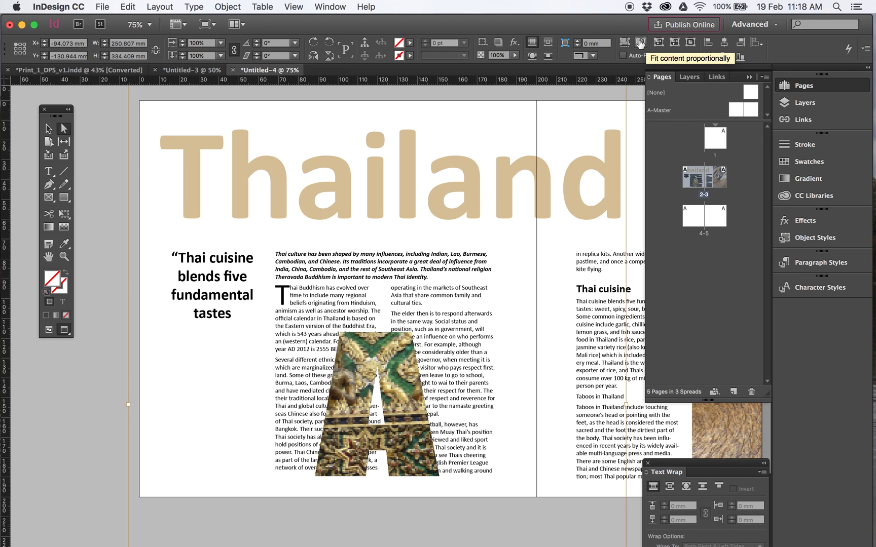
- Fit the temple photo proportionally, then scale it up inside the A
{"action": "left_click", "coordinate": [640, 43]}
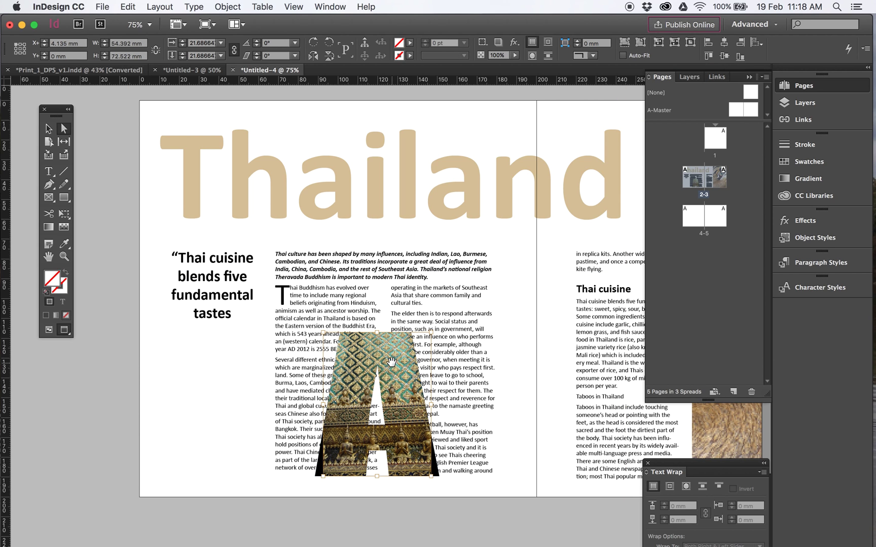
{"action": "left_click_drag", "start_coordinate": [431, 332], "coordinate": [453, 303]}
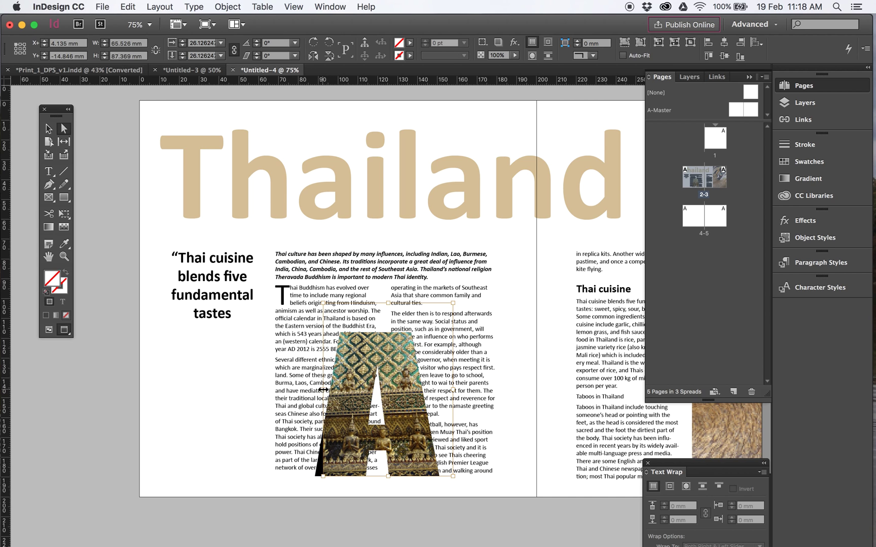
{"action": "left_click_drag", "start_coordinate": [324, 389], "coordinate": [391, 425]}
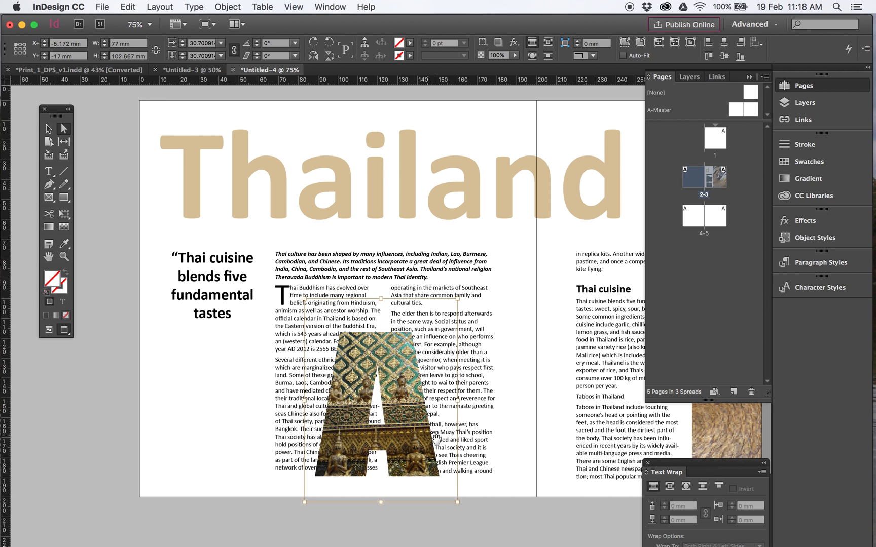
- Select the A frame and adjust its top edge
{"action": "left_click", "coordinate": [48, 131]}
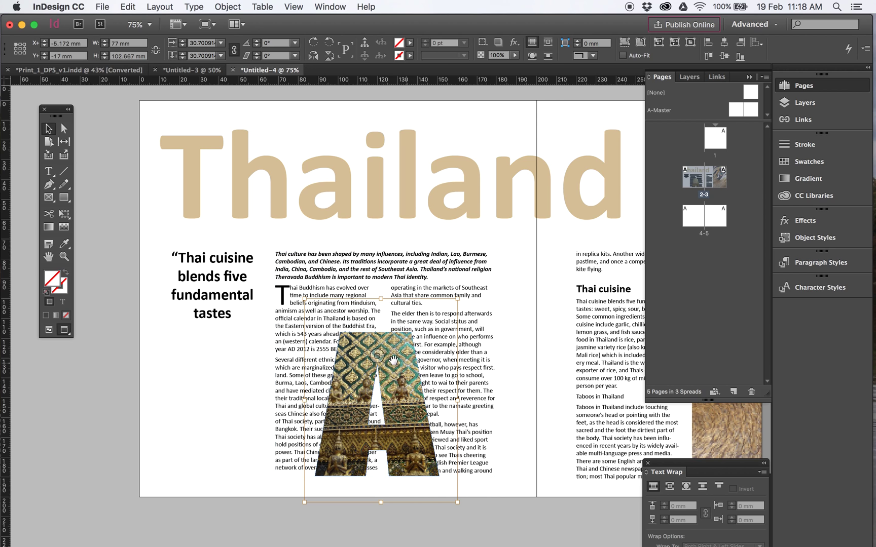
{"action": "left_click", "coordinate": [209, 381]}
{"action": "left_click", "coordinate": [405, 385]}
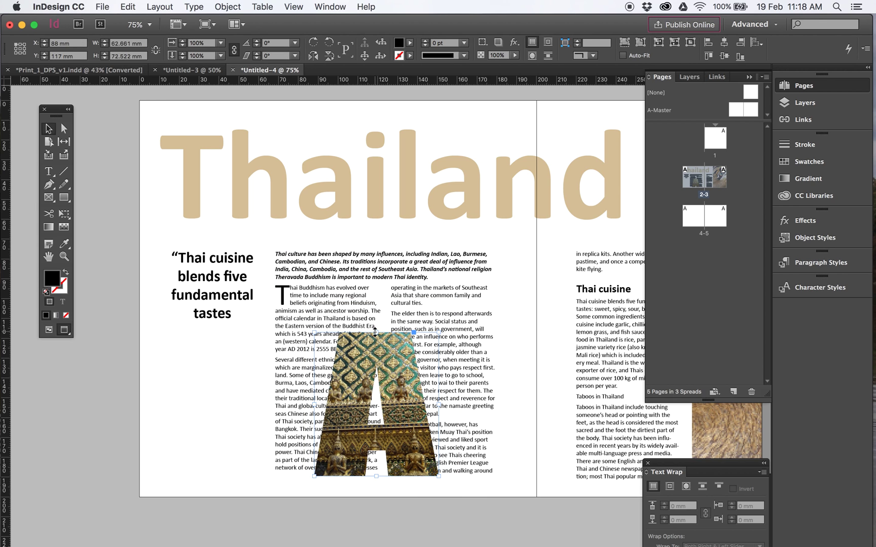
{"action": "left_click_drag", "start_coordinate": [375, 350], "coordinate": [376, 350]}
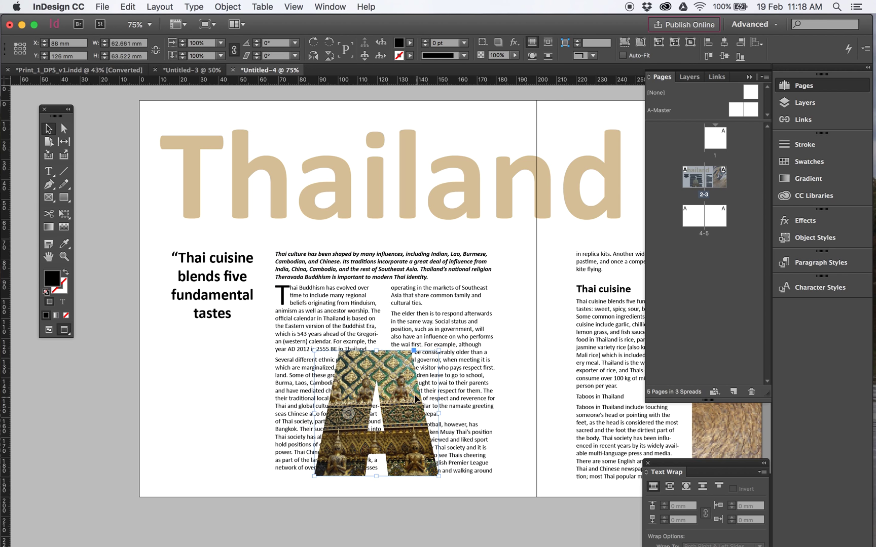
{"action": "scroll", "coordinate": [507, 284], "scroll_direction": "down", "scroll_amount": 3}
{"action": "scroll", "coordinate": [507, 284], "scroll_direction": "right", "scroll_amount": 1}
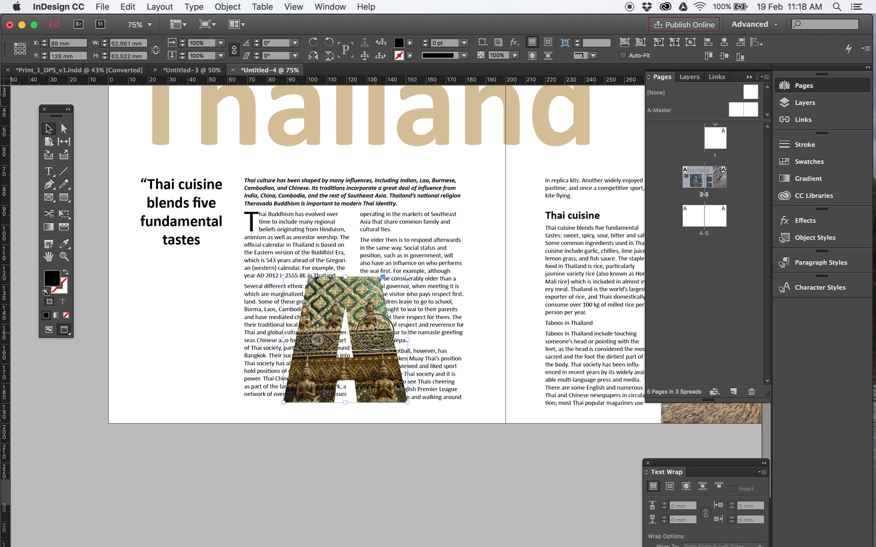
- Open the Text Wrap panel and choose Wrap Around Object Shape for the A
{"action": "left_click", "coordinate": [648, 464]}
{"action": "left_click", "coordinate": [330, 7]}
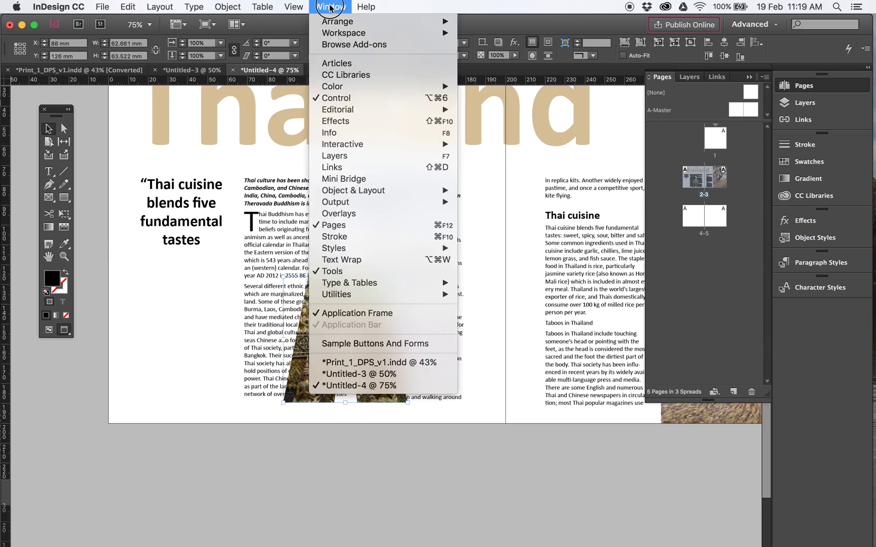
{"action": "left_click", "coordinate": [350, 259]}
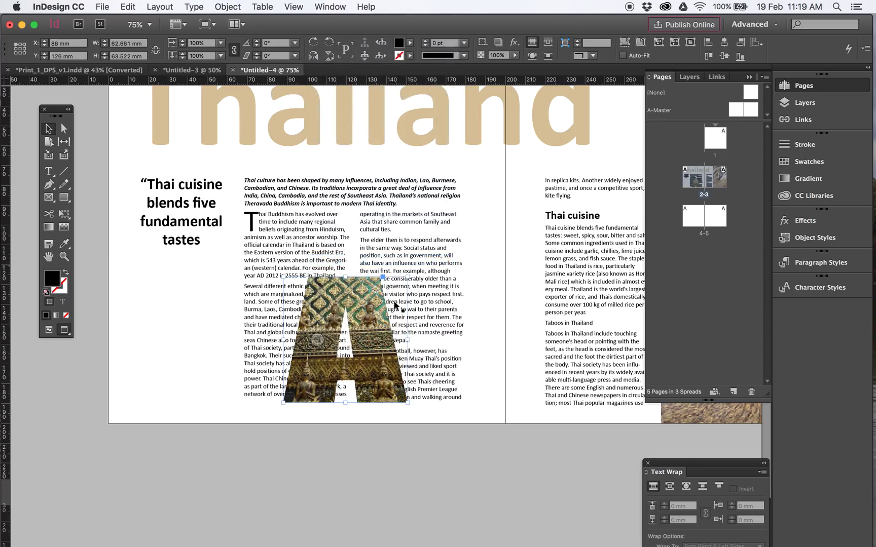
{"action": "left_click_drag", "start_coordinate": [705, 465], "coordinate": [653, 251]}
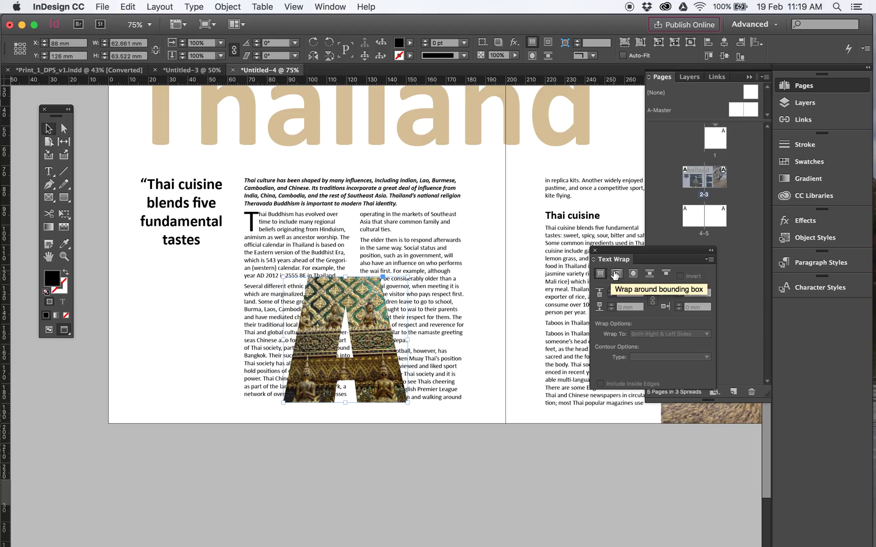
{"action": "left_click", "coordinate": [616, 274]}
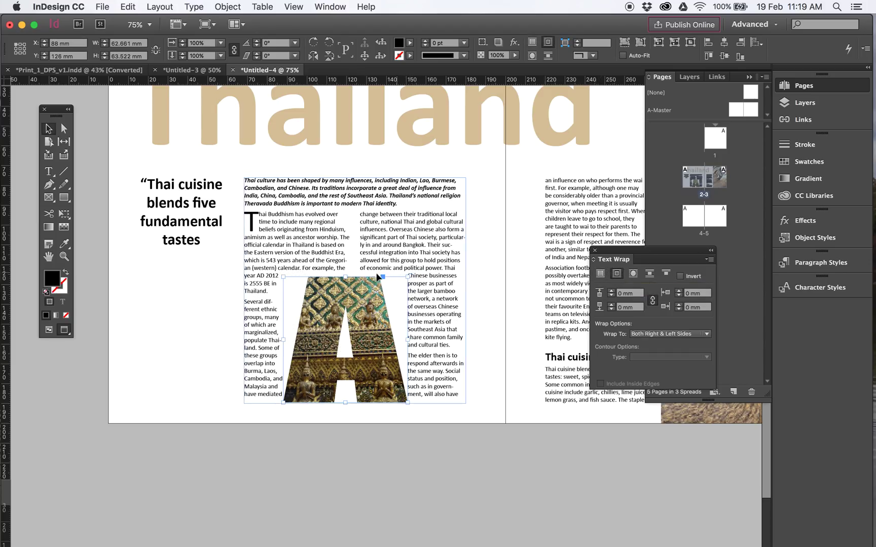
{"action": "left_click", "coordinate": [635, 276]}
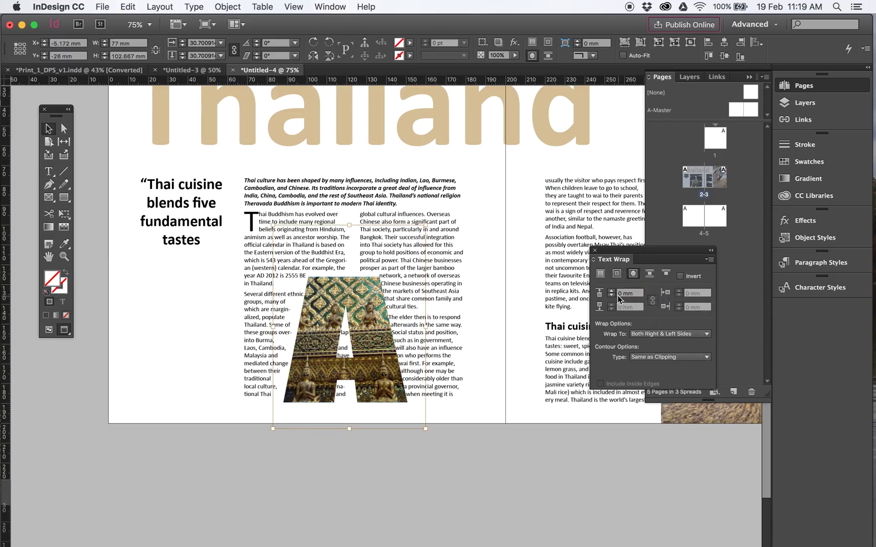
- Raise the A's wrap offset to 5 mm and move the A up and right
{"action": "left_click", "coordinate": [408, 383]}
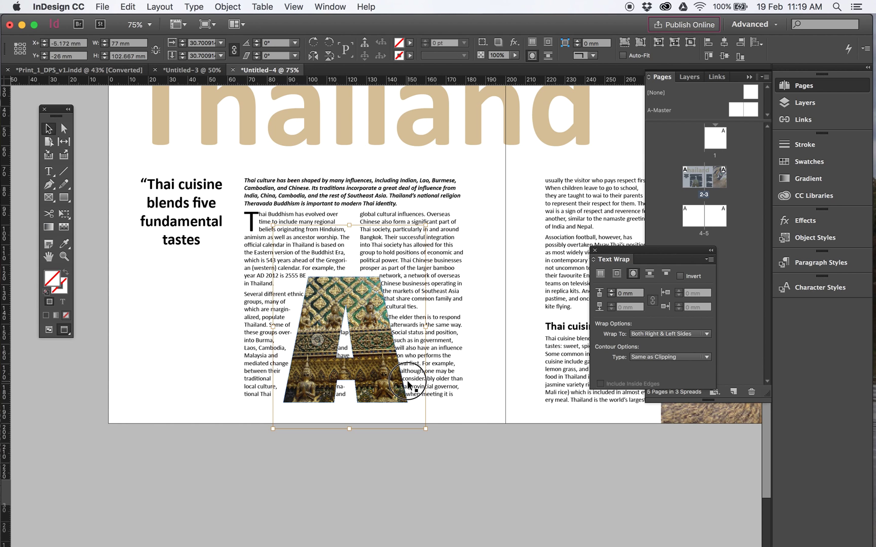
{"action": "left_click", "coordinate": [612, 291]}
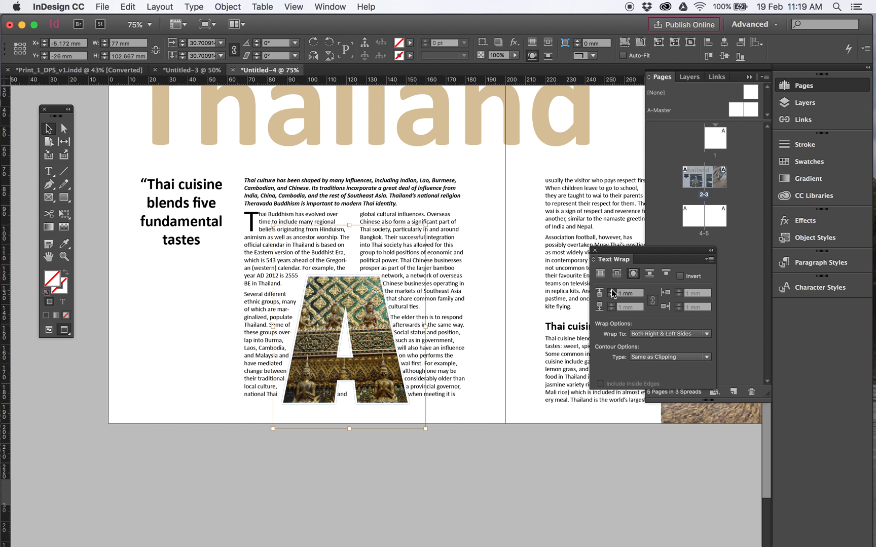
{"action": "left_click", "coordinate": [612, 292]}
{"action": "left_click", "coordinate": [611, 292]}
{"action": "left_click", "coordinate": [611, 292]}
{"action": "left_click", "coordinate": [611, 291]}
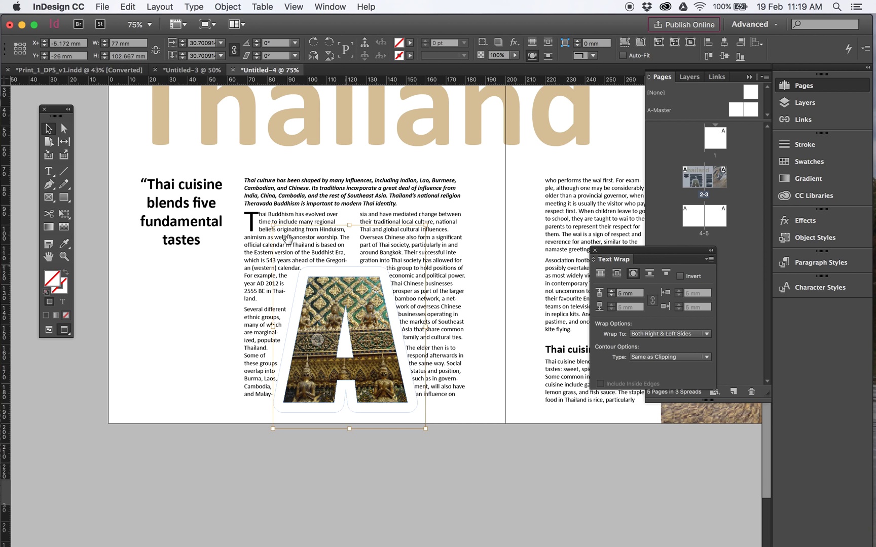
{"action": "left_click", "coordinate": [121, 289]}
{"action": "mouse_move", "coordinate": [389, 362]}
{"action": "left_mouse_down"}
{"action": "mouse_move", "coordinate": [435, 333]}
{"action": "mouse_move", "coordinate": [428, 340]}
{"action": "mouse_move", "coordinate": [371, 273]}
{"action": "mouse_move", "coordinate": [337, 263]}
{"action": "mouse_move", "coordinate": [372, 366]}
{"action": "mouse_move", "coordinate": [386, 372]}
{"action": "left_mouse_up"}
- Zoom onto the Thailand spread, pan down to the next spread, and select the Thai cuisine frame
{"action": "key", "text": "super+minus"}
{"action": "key", "text": "super+minus"}
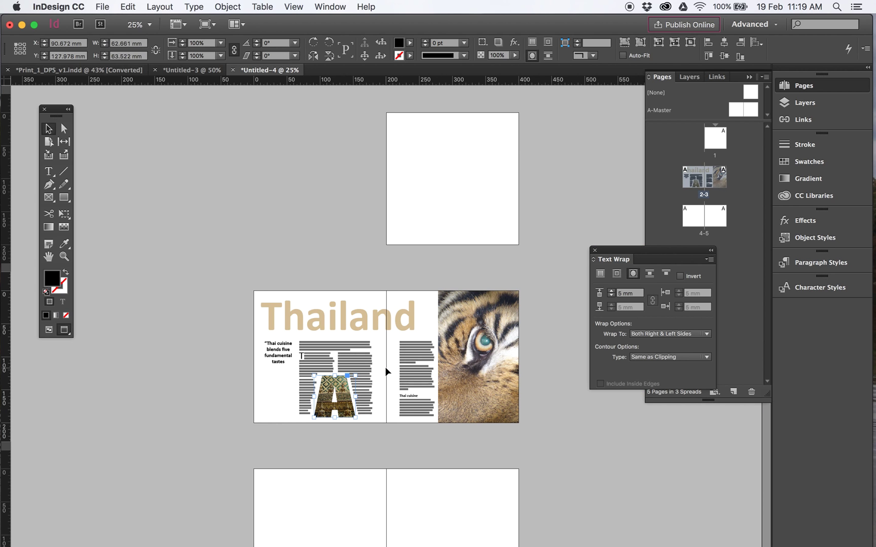
{"action": "key", "text": "super+space"}
{"action": "left_click_drag", "start_coordinate": [225, 283], "coordinate": [593, 448]}
{"action": "scroll", "coordinate": [383, 310], "scroll_direction": "down", "scroll_amount": 2}
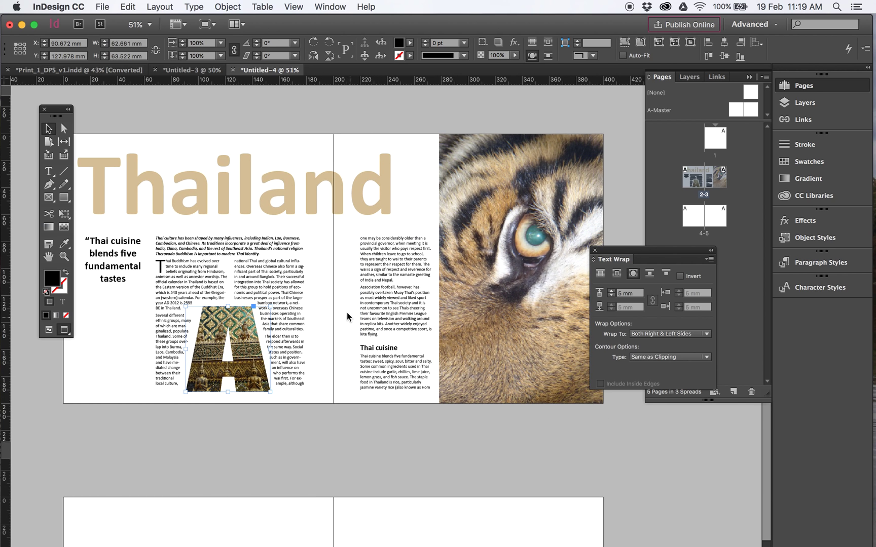
{"action": "left_click_drag", "start_coordinate": [392, 333], "coordinate": [400, 147]}
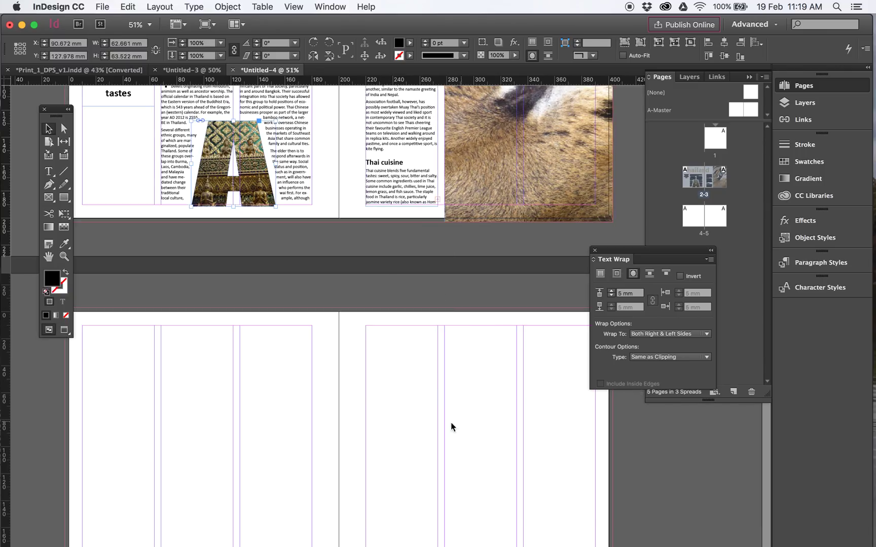
{"action": "left_click_drag", "start_coordinate": [427, 381], "coordinate": [458, 304]}
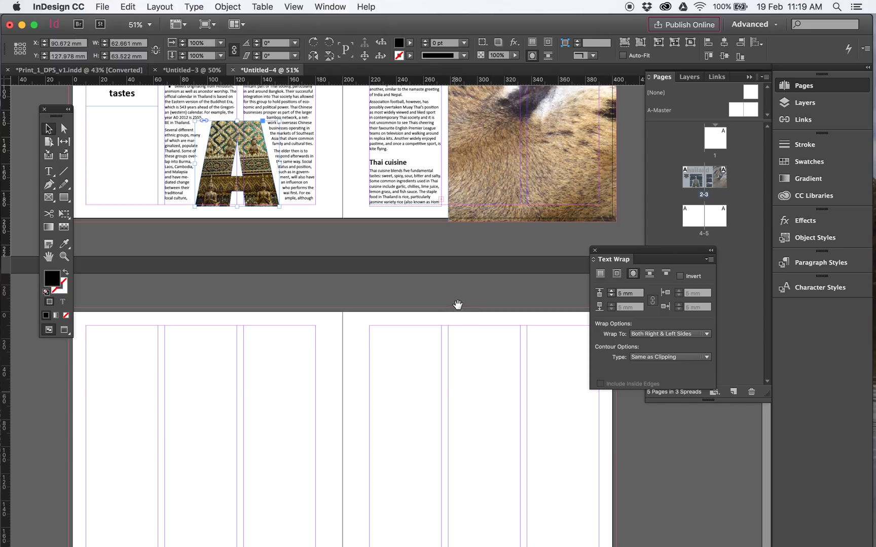
{"action": "left_click", "coordinate": [440, 198]}
- Thread the overflow into a new page 5 frame with 2 columns and a 5 mm gutter
{"action": "left_click", "coordinate": [442, 200]}
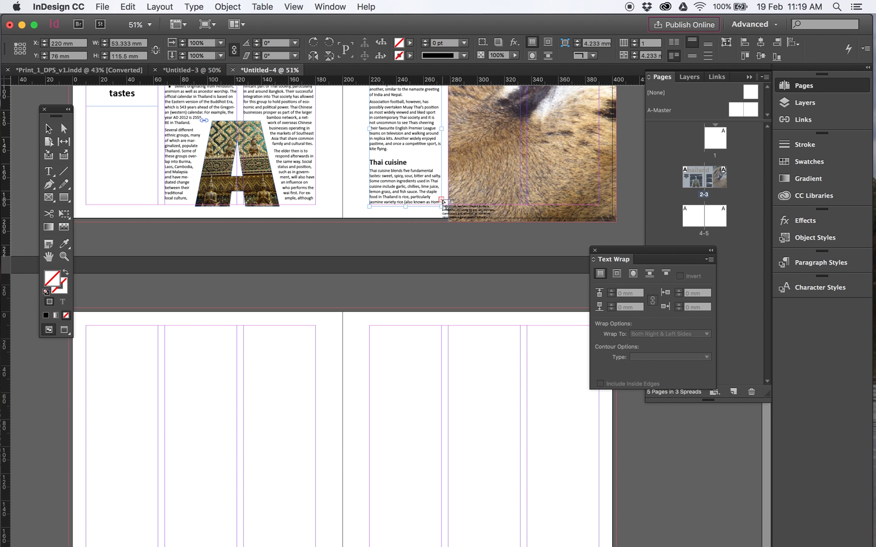
{"action": "left_click_drag", "start_coordinate": [370, 325], "coordinate": [520, 534]}
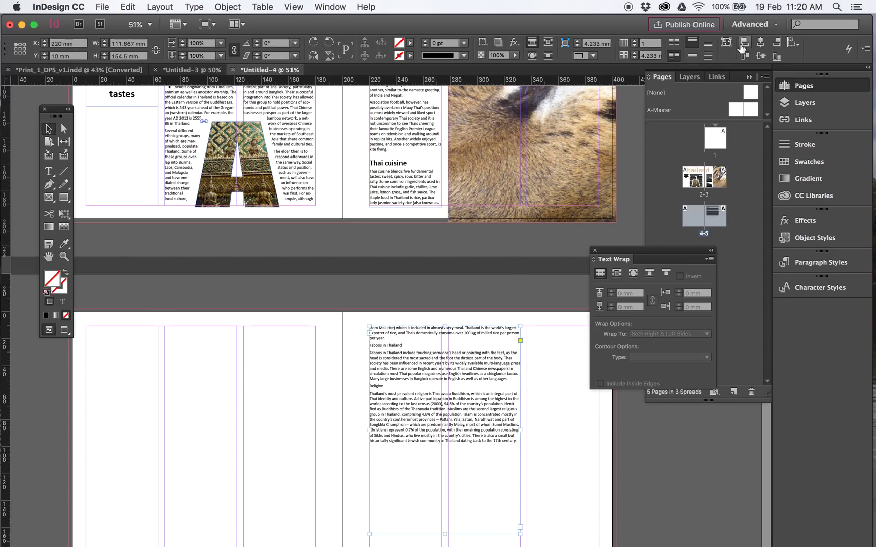
{"action": "left_click", "coordinate": [634, 41]}
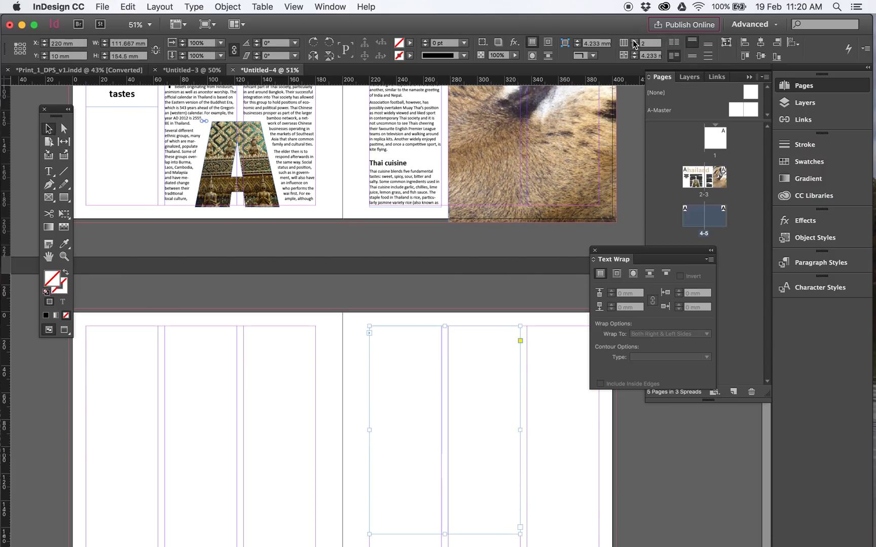
{"action": "left_click", "coordinate": [634, 52]}
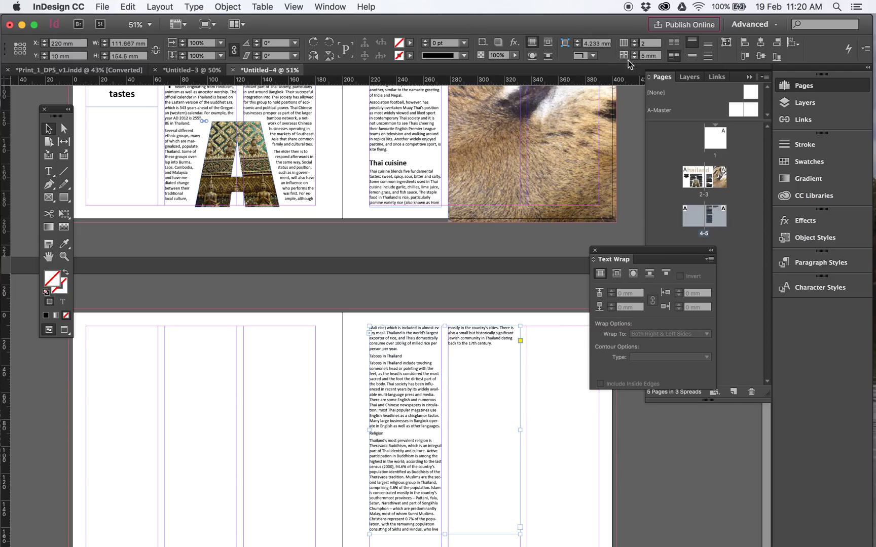
{"action": "double_click", "coordinate": [383, 163]}
{"action": "left_click_drag", "start_coordinate": [196, 102], "coordinate": [550, 422]}
{"action": "left_click", "coordinate": [392, 155]}
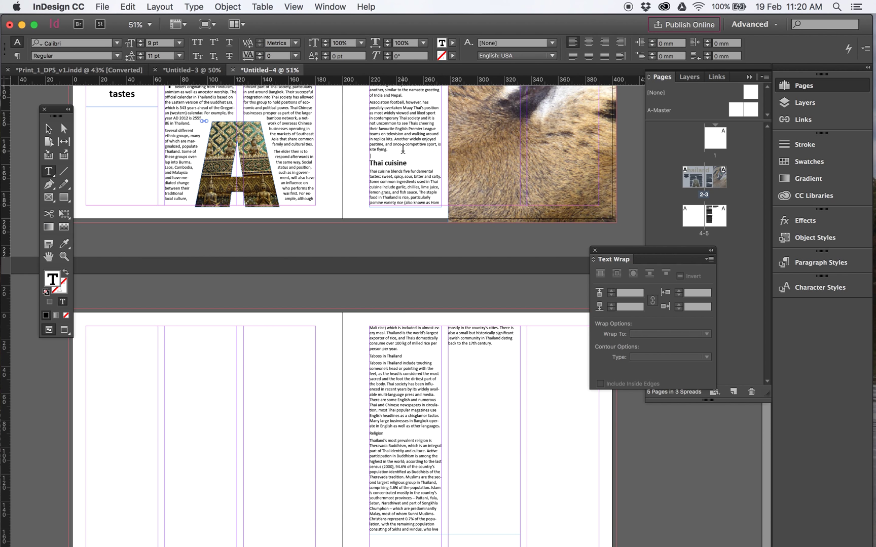
- Insert a frame break after 'kite flying.' so Thai cuisine moves to the next frame
{"action": "left_click", "coordinate": [386, 162]}
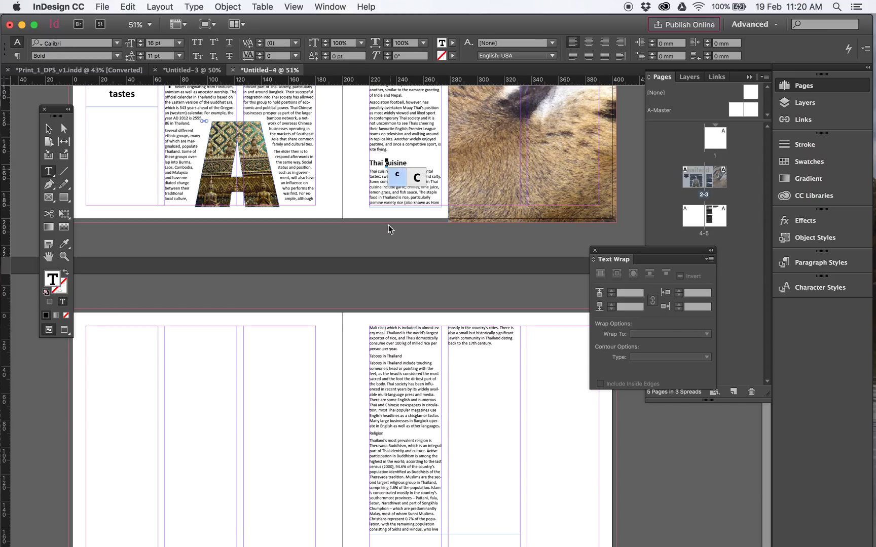
{"action": "left_click", "coordinate": [397, 148]}
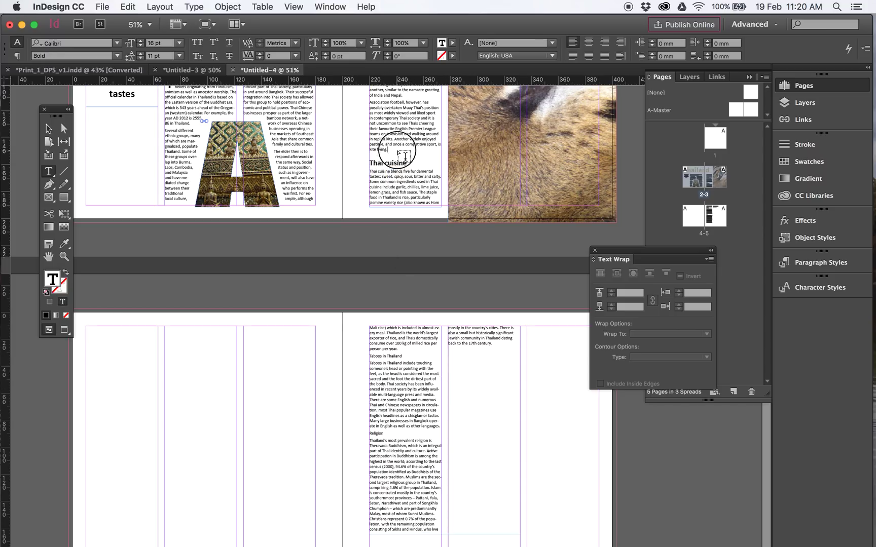
{"action": "key", "text": "Return"}
{"action": "key", "text": "Return"}
{"action": "key", "text": "Return"}
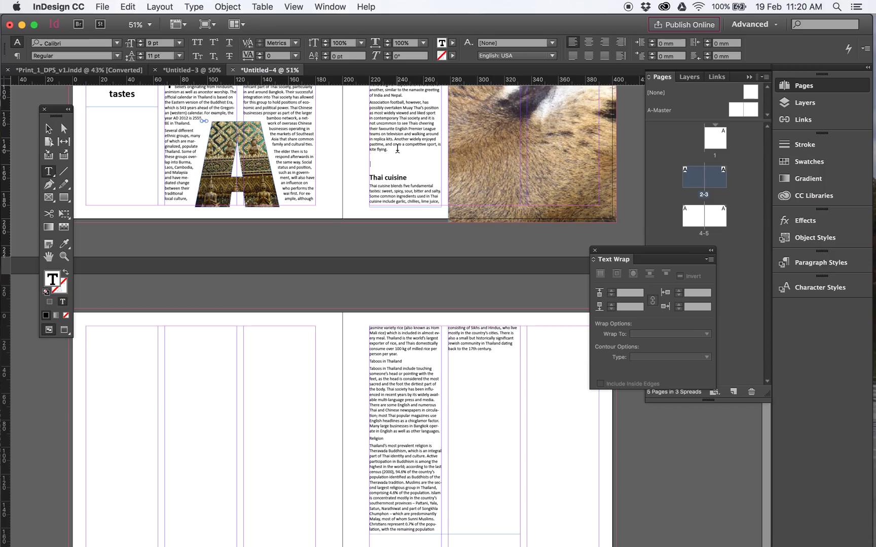
{"action": "key", "text": "BackSpace"}
{"action": "key", "text": "BackSpace"}
{"action": "key", "text": "BackSpace"}
{"action": "key", "text": "BackSpace"}
{"action": "key", "text": "BackSpace"}
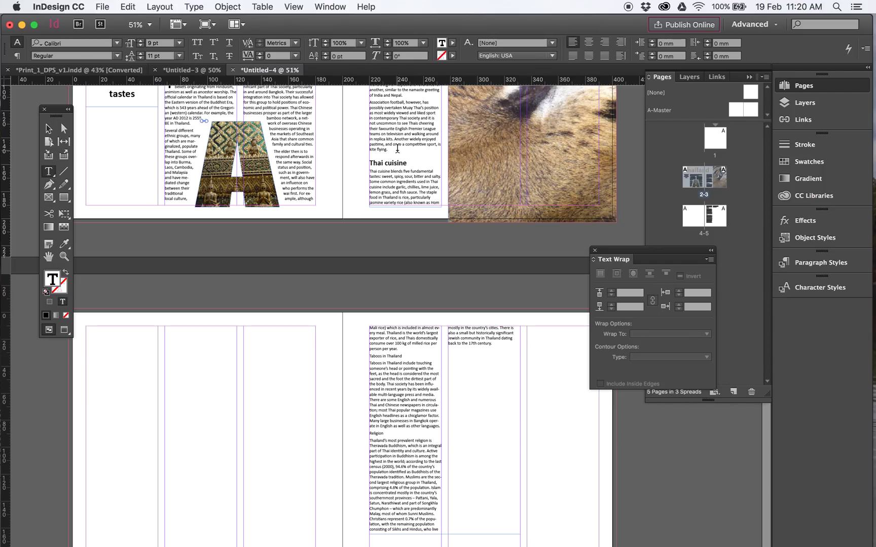
{"action": "key", "text": "shift+KP_Enter"}
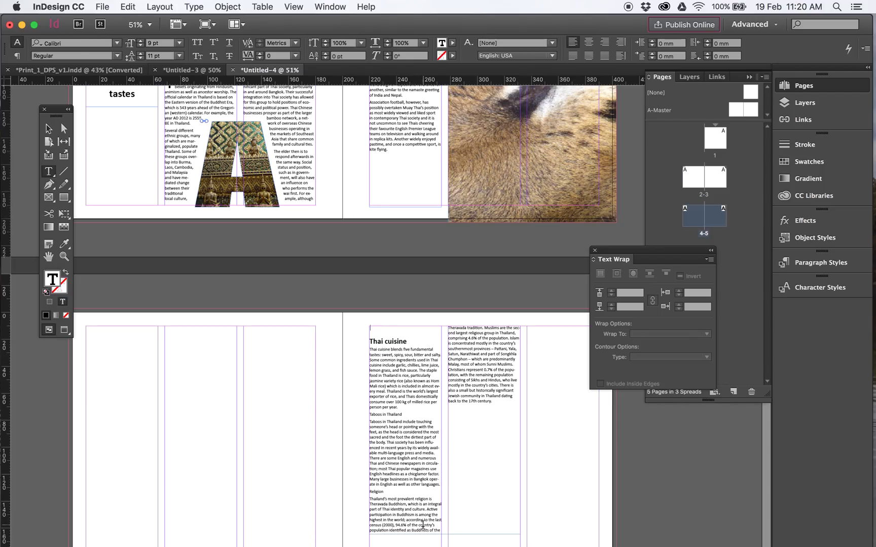
- Delete the empty line above 'Thai cuisine' at the top of the page 5 frame
{"action": "left_click", "coordinate": [49, 128]}
{"action": "double_click", "coordinate": [385, 328]}
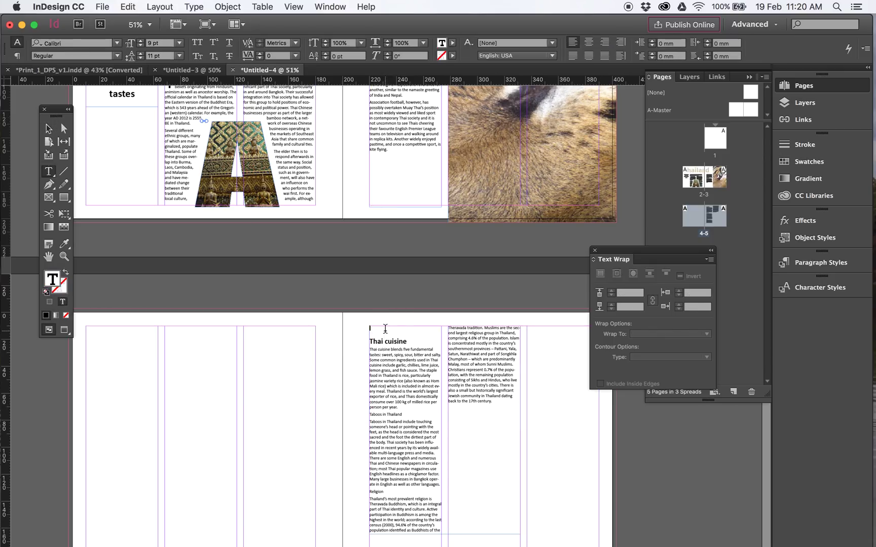
{"action": "key", "text": "Delete"}
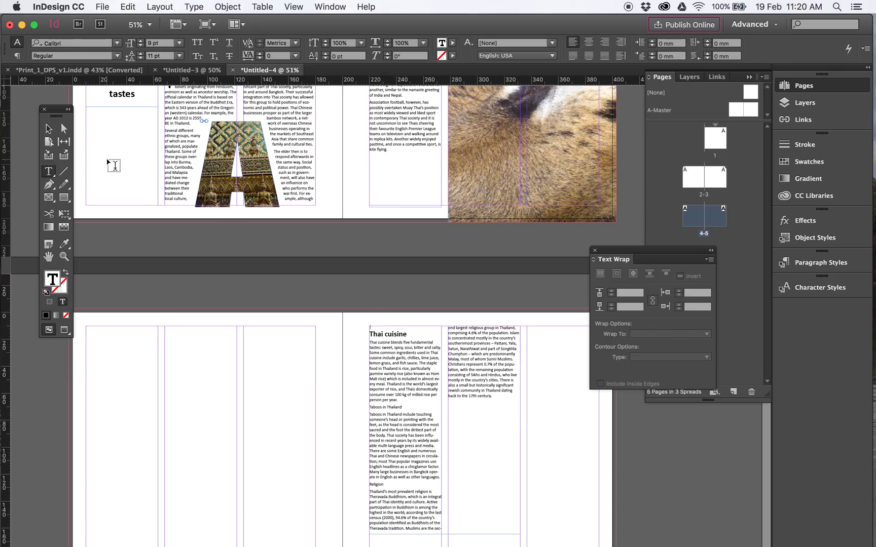
{"action": "left_click", "coordinate": [50, 129]}
{"action": "scroll", "coordinate": [423, 248], "scroll_direction": "up", "scroll_amount": 5}
{"action": "left_click", "coordinate": [425, 249]}
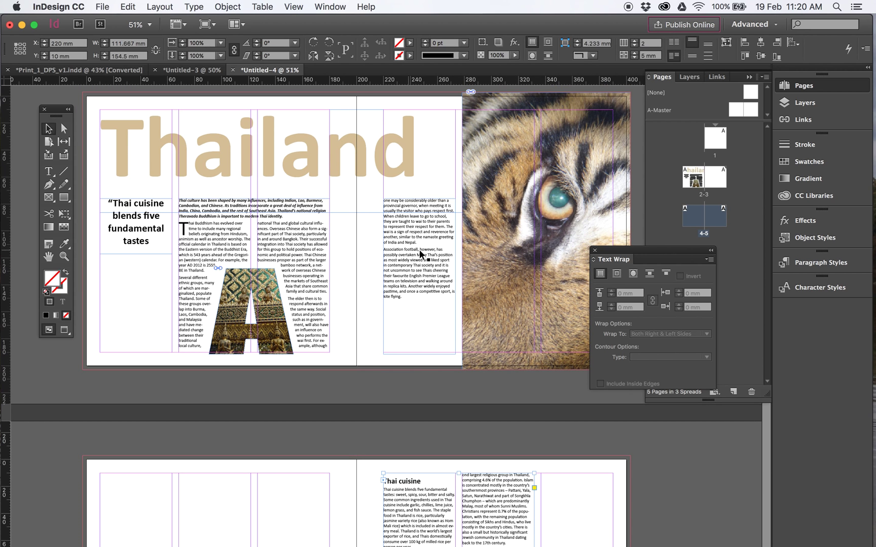
{"action": "double_click", "coordinate": [424, 243]}
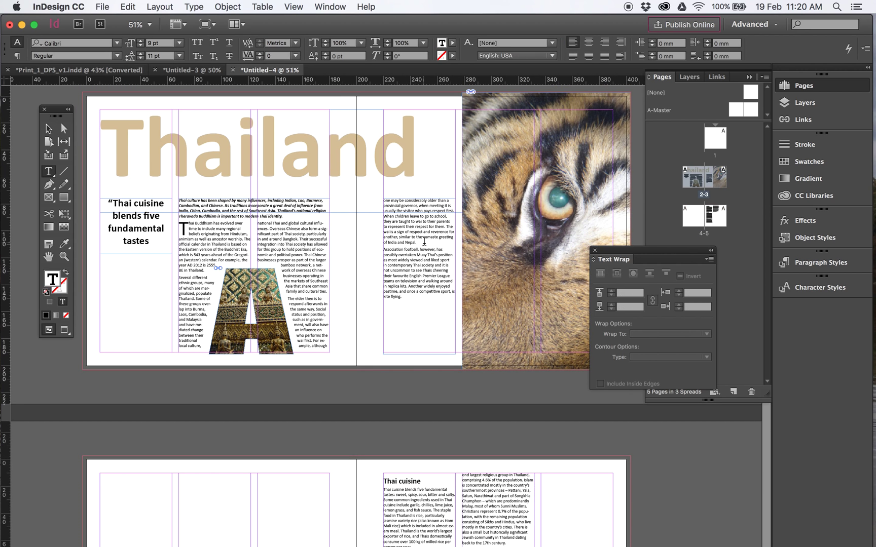
- Add an empty paragraph after 'of India and Nepal.' and show hidden characters
{"action": "left_click_drag", "start_coordinate": [320, 182], "coordinate": [628, 482]}
{"action": "left_click", "coordinate": [292, 191]}
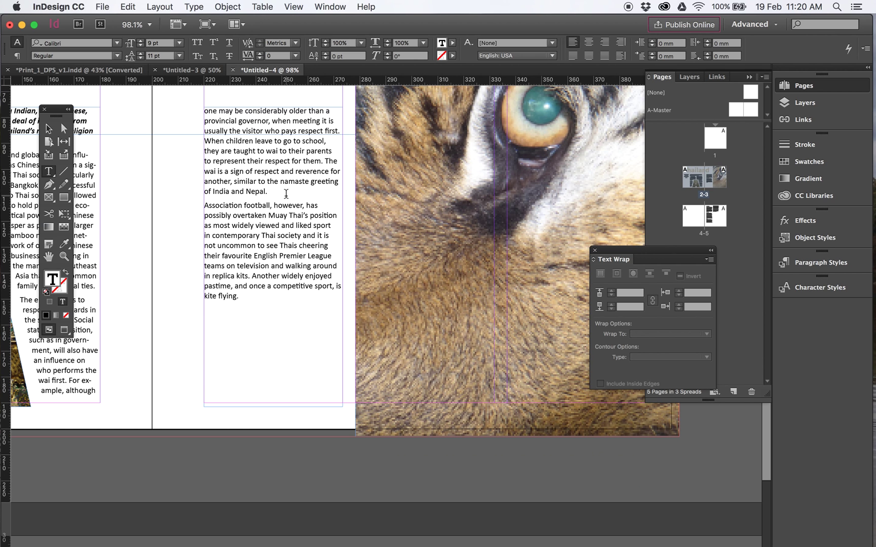
{"action": "key", "text": "Return"}
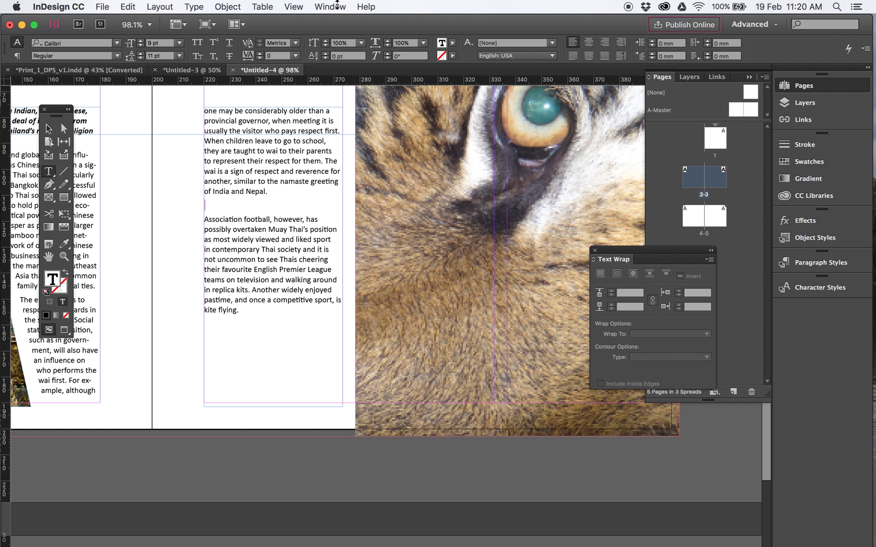
{"action": "left_click", "coordinate": [195, 6]}
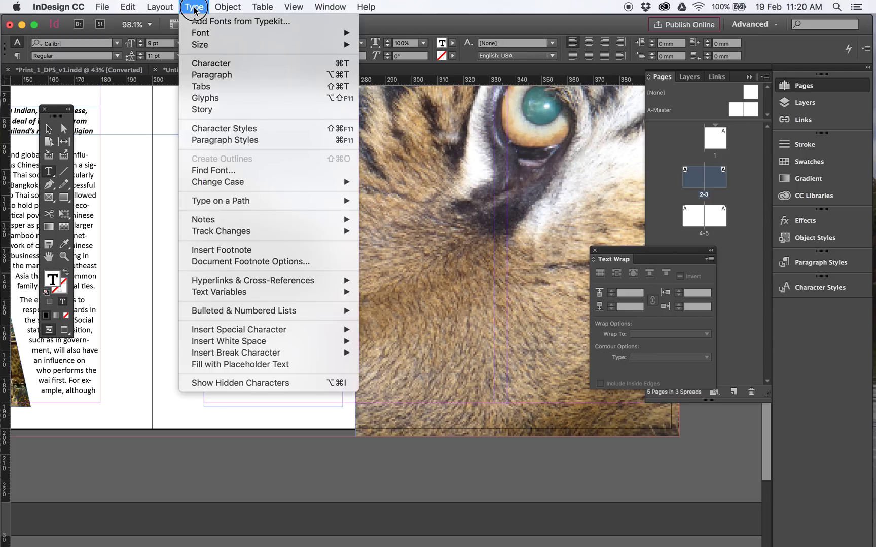
{"action": "left_click", "coordinate": [221, 386]}
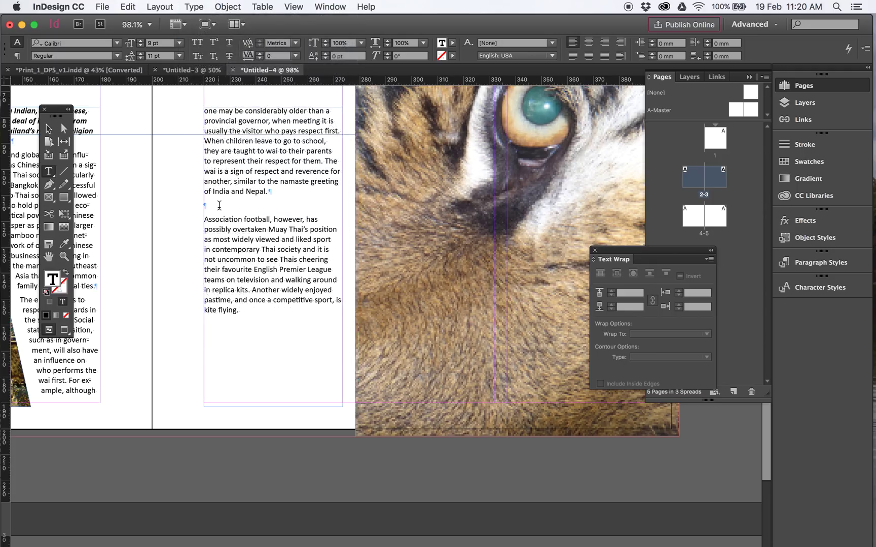
- Set the empty paragraph's leading to Auto
{"action": "double_click", "coordinate": [257, 205]}
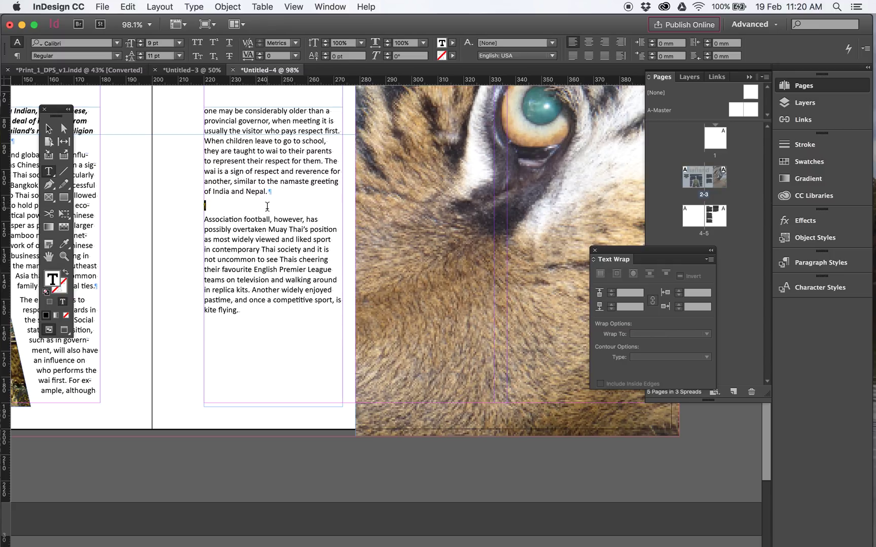
{"action": "left_click", "coordinate": [241, 202]}
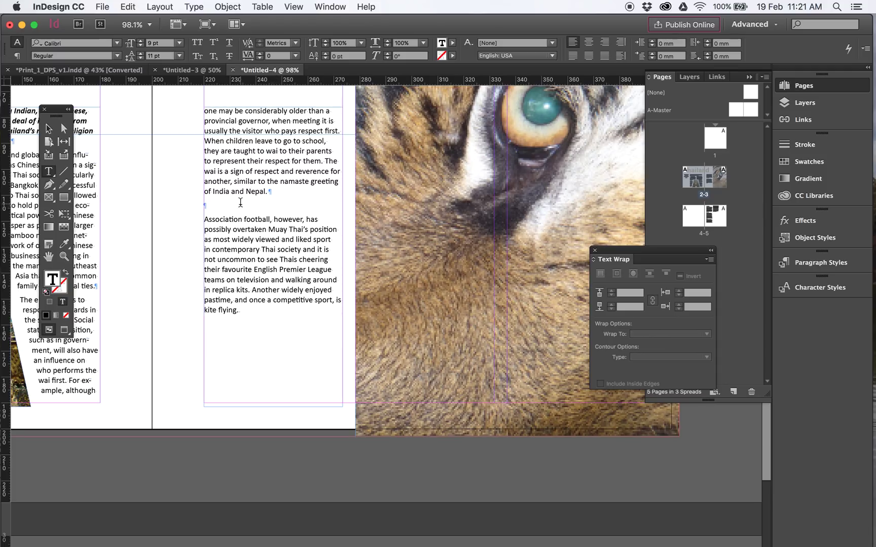
{"action": "double_click", "coordinate": [241, 202]}
{"action": "left_click", "coordinate": [178, 57]}
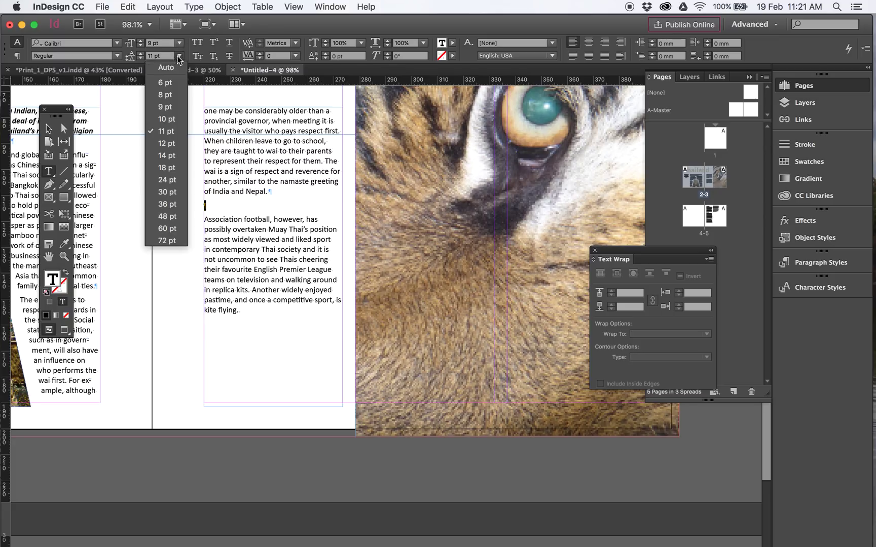
{"action": "left_click", "coordinate": [168, 68]}
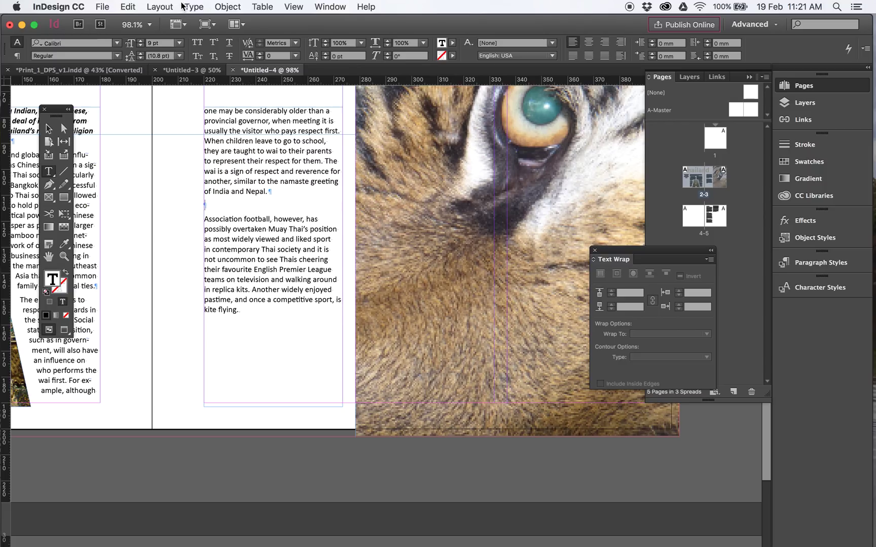
{"action": "left_click", "coordinate": [49, 129]}
- Place the golden-feet photo DSC00048.JPG in a new frame below the text
{"action": "key", "text": "shift+super+a"}
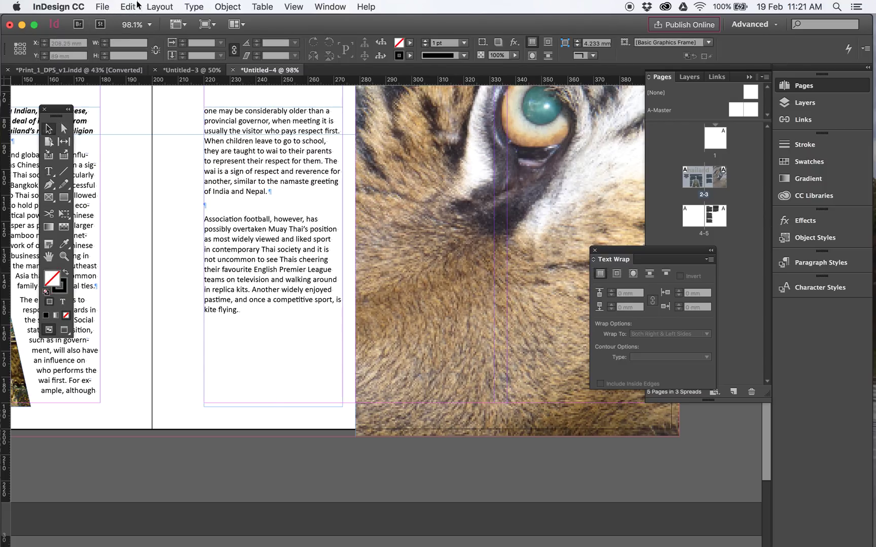
{"action": "left_click", "coordinate": [107, 7]}
{"action": "left_click", "coordinate": [153, 164]}
{"action": "left_click", "coordinate": [160, 113]}
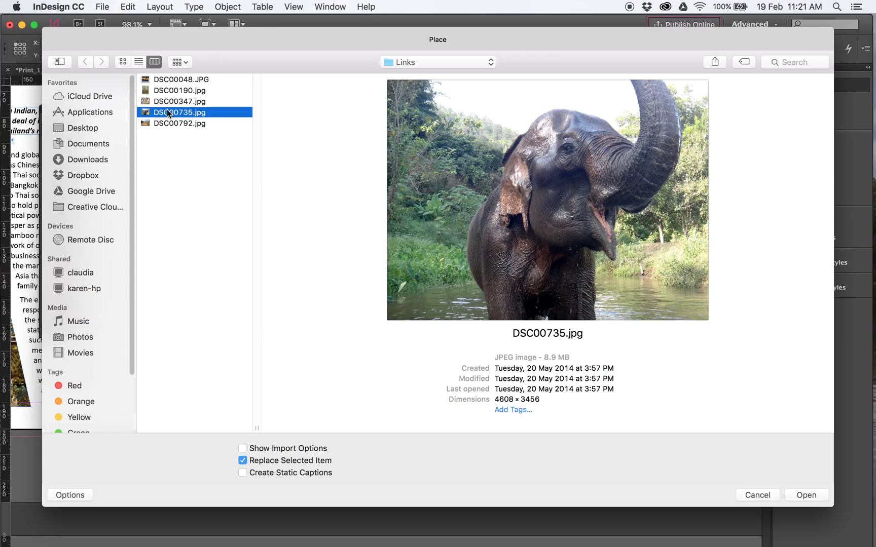
{"action": "left_click", "coordinate": [170, 81]}
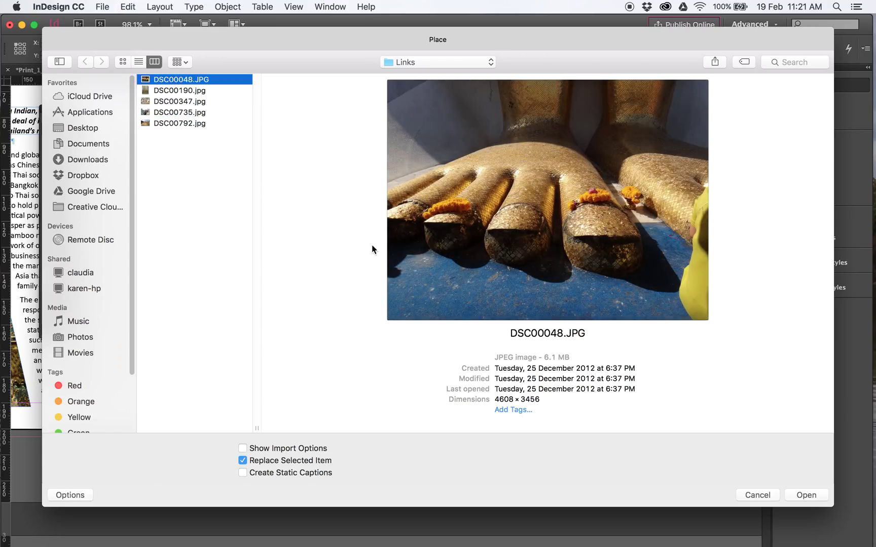
{"action": "left_click", "coordinate": [806, 495]}
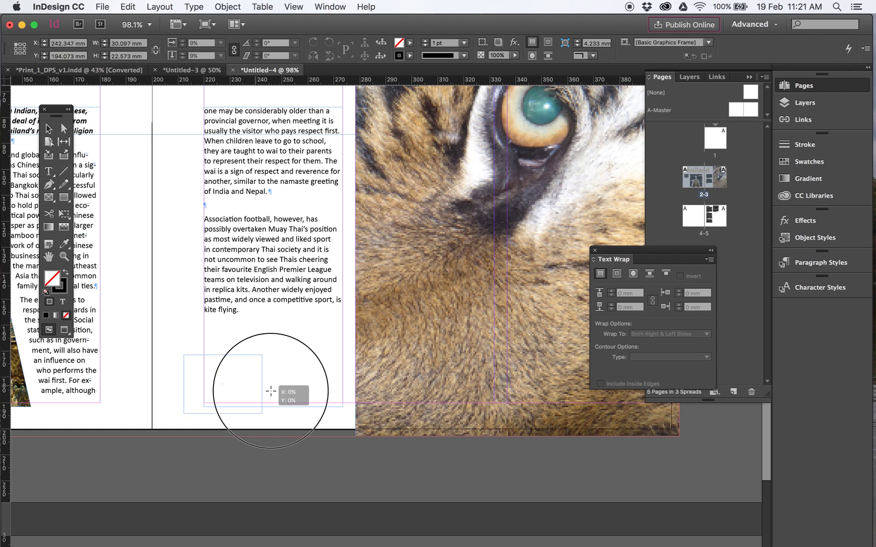
{"action": "left_click_drag", "start_coordinate": [271, 391], "coordinate": [303, 444]}
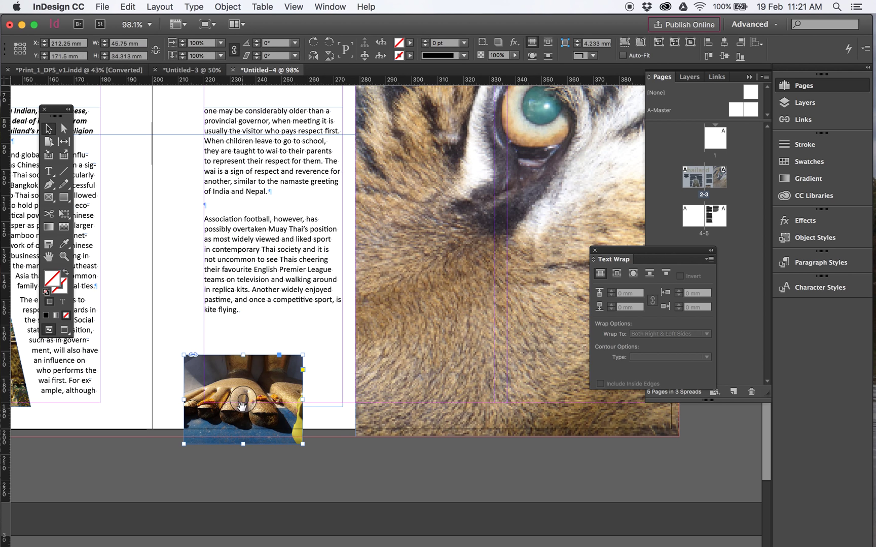
{"action": "left_click_drag", "start_coordinate": [294, 393], "coordinate": [343, 380]}
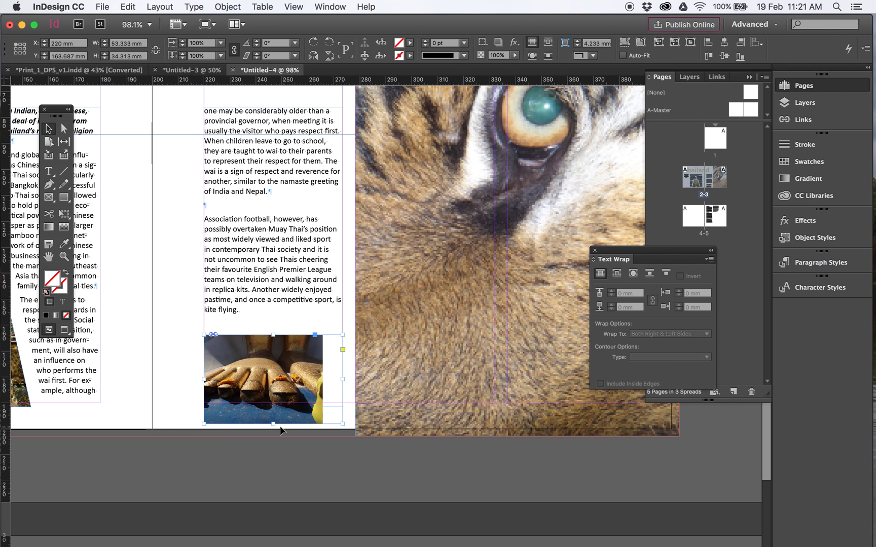
- Crop the photo frame to a shorter strip and enlarge the image to fill it
{"action": "left_click_drag", "start_coordinate": [275, 425], "coordinate": [275, 388]}
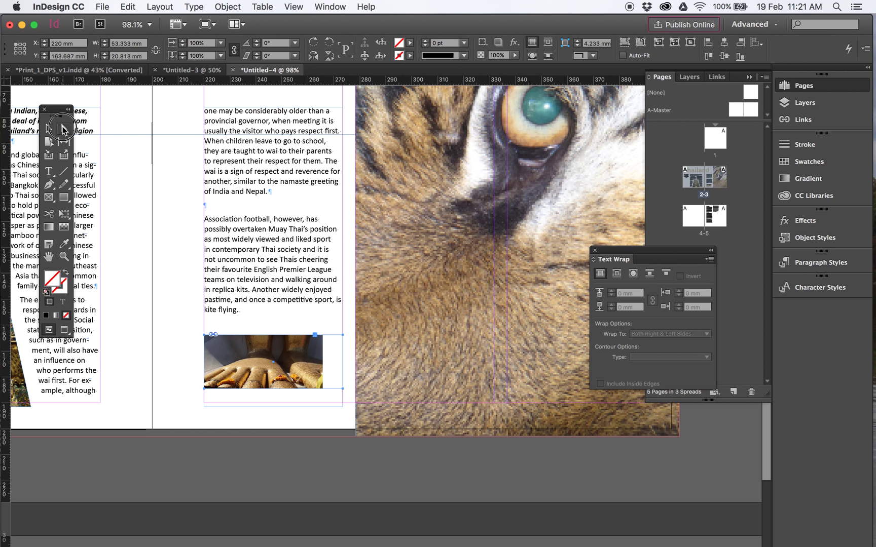
{"action": "left_click", "coordinate": [258, 346]}
{"action": "left_click_drag", "start_coordinate": [325, 426], "coordinate": [354, 447]}
{"action": "left_click_drag", "start_coordinate": [308, 371], "coordinate": [303, 351]}
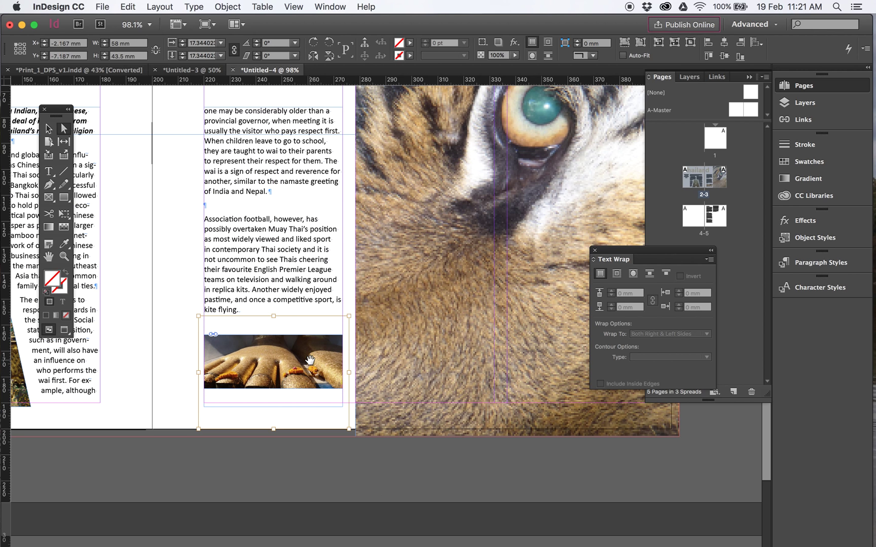
- Reposition the photo frame below the column text, then cut it from the page
{"action": "left_click", "coordinate": [48, 128]}
{"action": "left_click", "coordinate": [119, 114]}
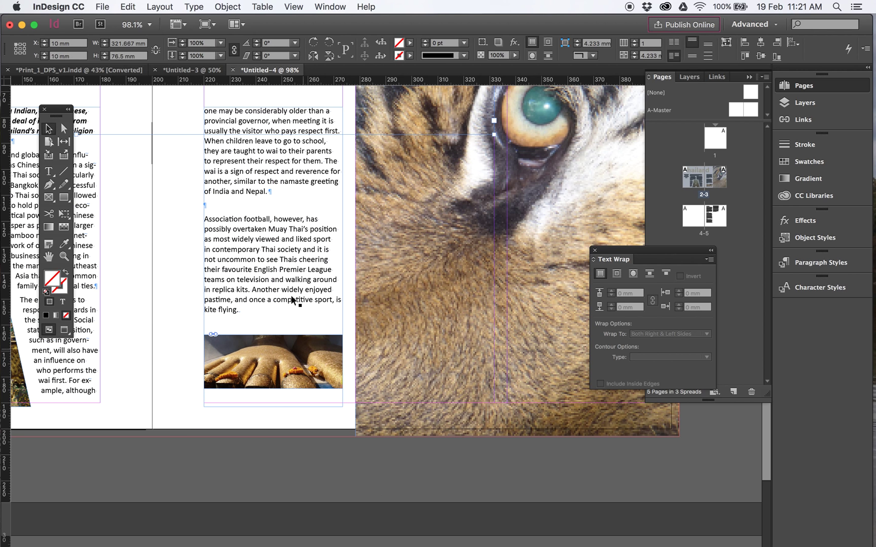
{"action": "left_click", "coordinate": [259, 348]}
{"action": "left_click_drag", "start_coordinate": [259, 349], "coordinate": [192, 335]}
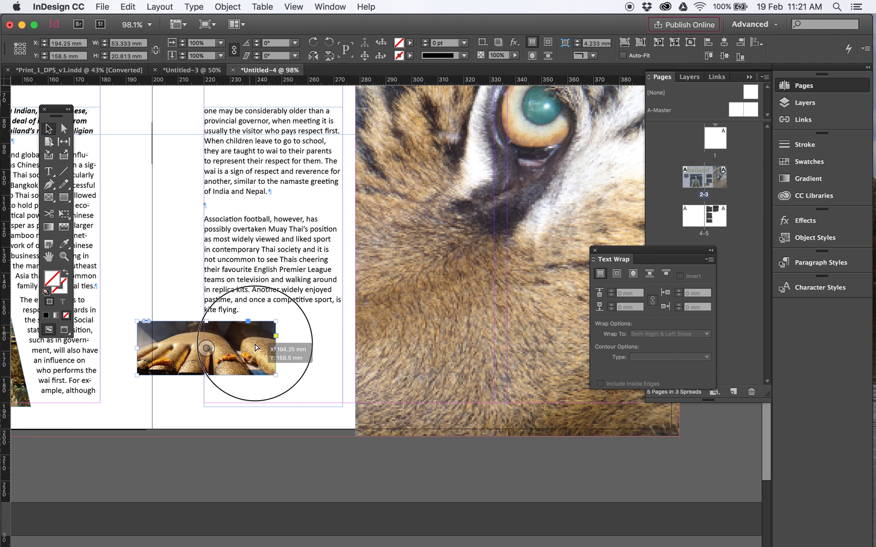
{"action": "left_click_drag", "start_coordinate": [250, 336], "coordinate": [315, 216]}
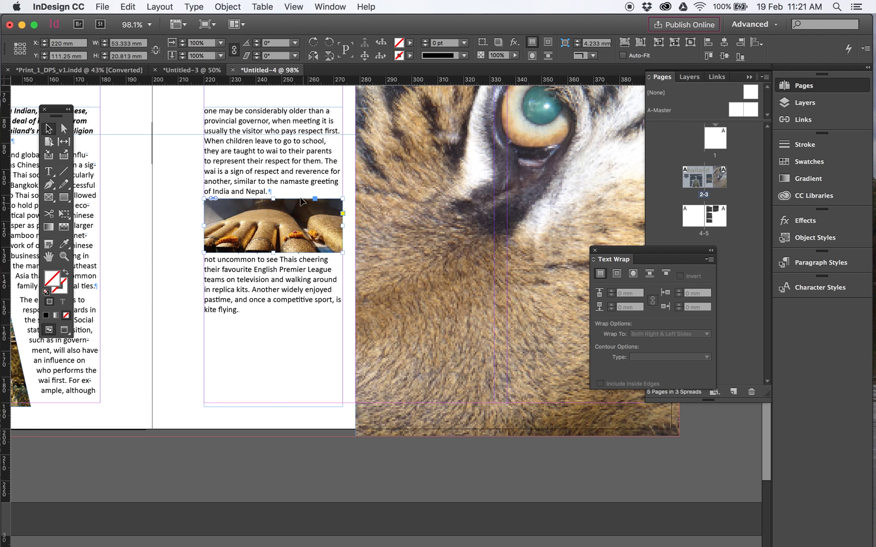
{"action": "left_click_drag", "start_coordinate": [311, 217], "coordinate": [257, 343]}
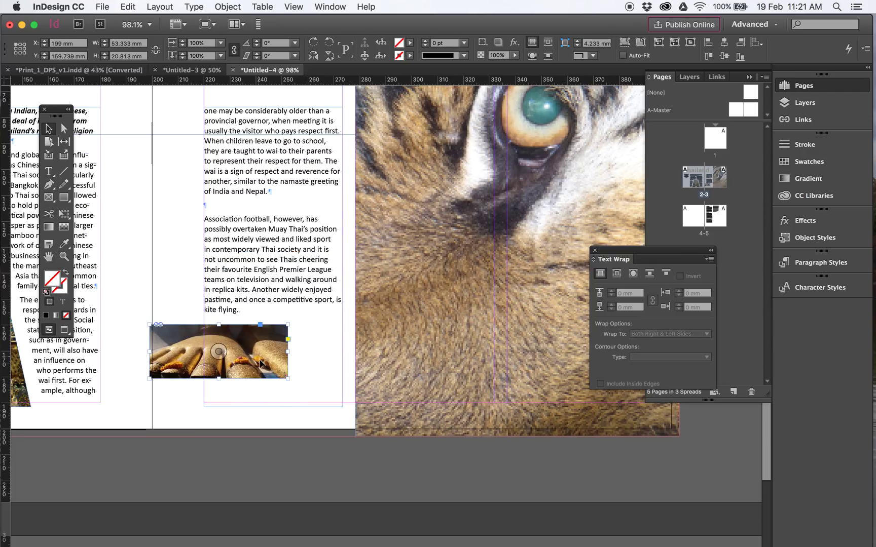
{"action": "left_click", "coordinate": [123, 7]}
{"action": "left_click", "coordinate": [145, 47]}
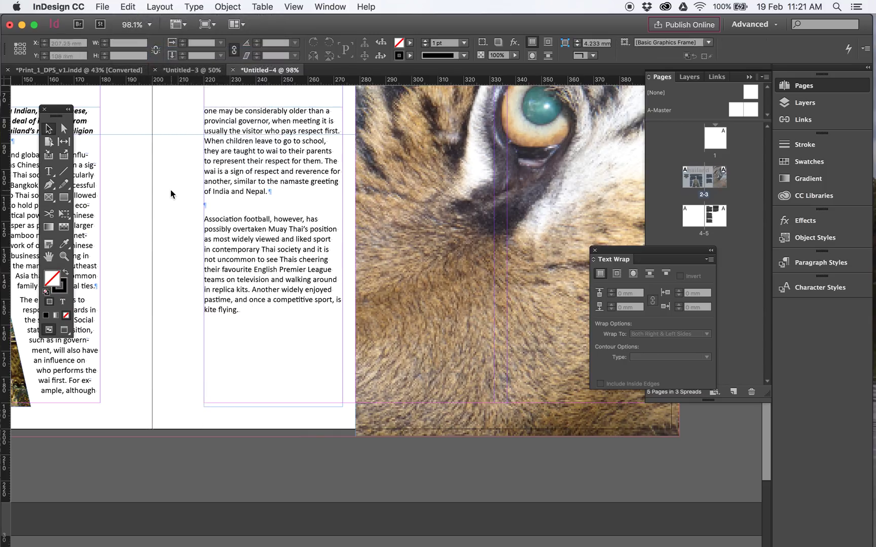
- Paste the golden-feet photo inline on the empty line between the two paragraphs
{"action": "double_click", "coordinate": [221, 203]}
{"action": "left_click", "coordinate": [212, 205]}
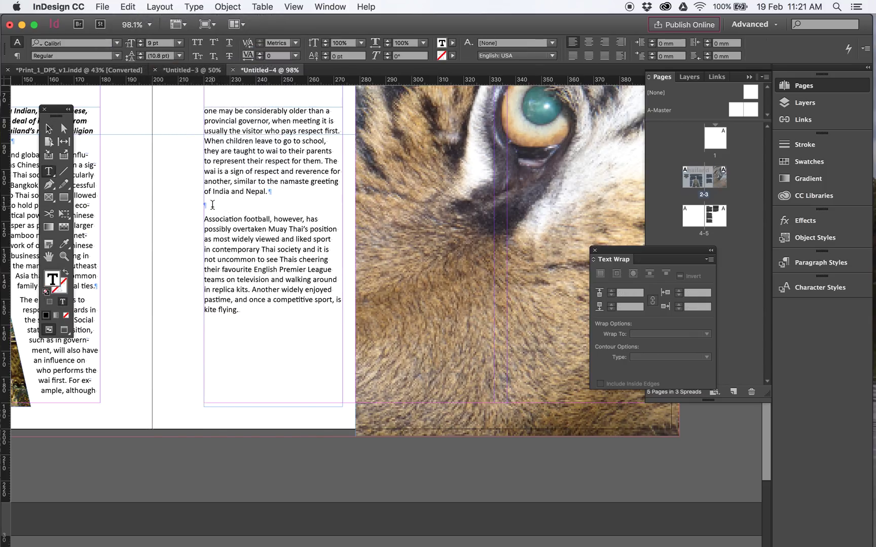
{"action": "type", "text": "zdgadgf"}
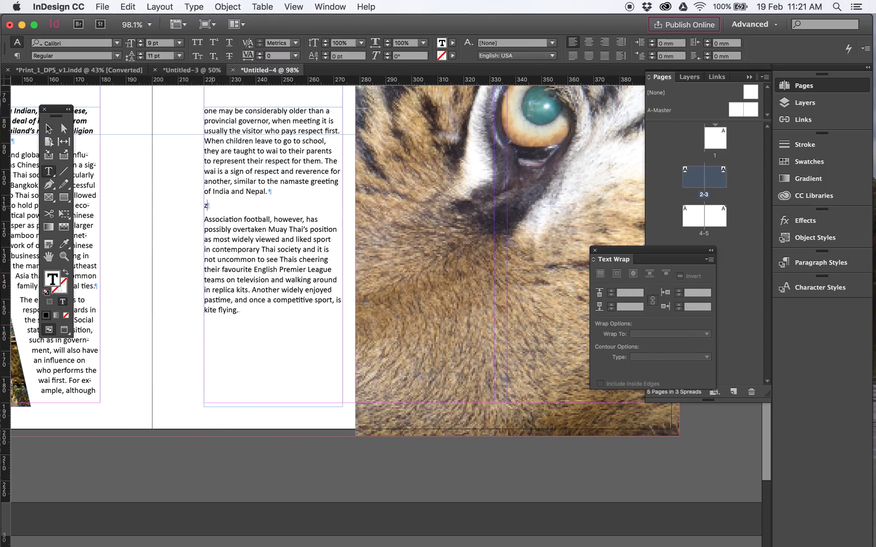
{"action": "key", "text": "BackSpace"}
{"action": "left_click", "coordinate": [128, 7]}
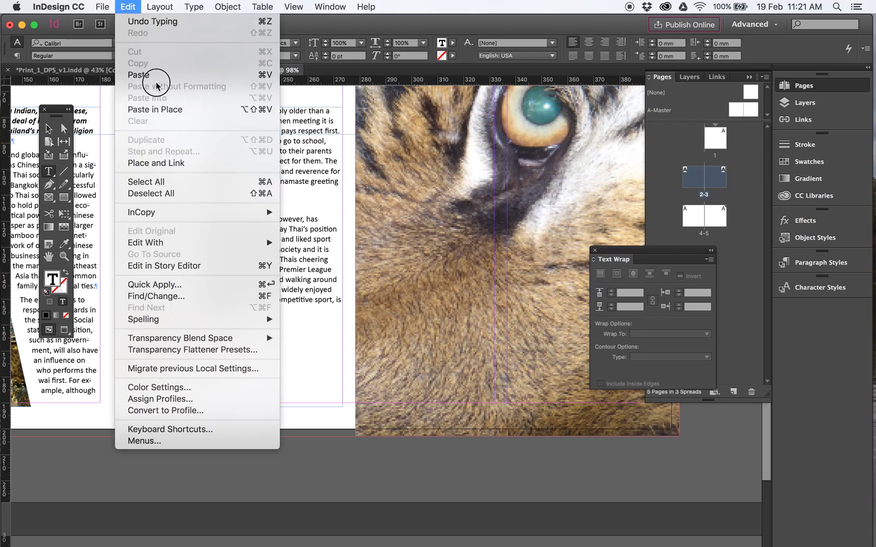
{"action": "left_click", "coordinate": [153, 76]}
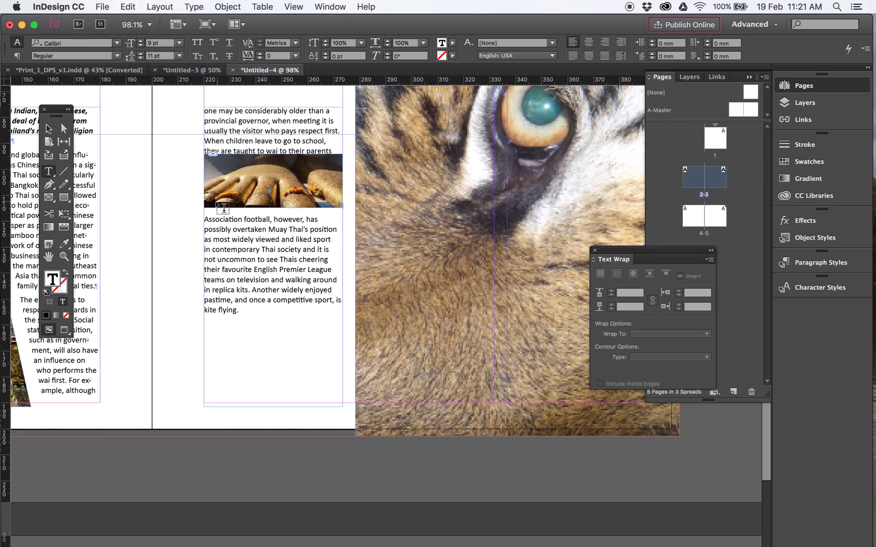
- Set the inline photo line's leading to Auto
{"action": "double_click", "coordinate": [207, 216]}
{"action": "left_click_drag", "start_coordinate": [204, 218], "coordinate": [201, 185]}
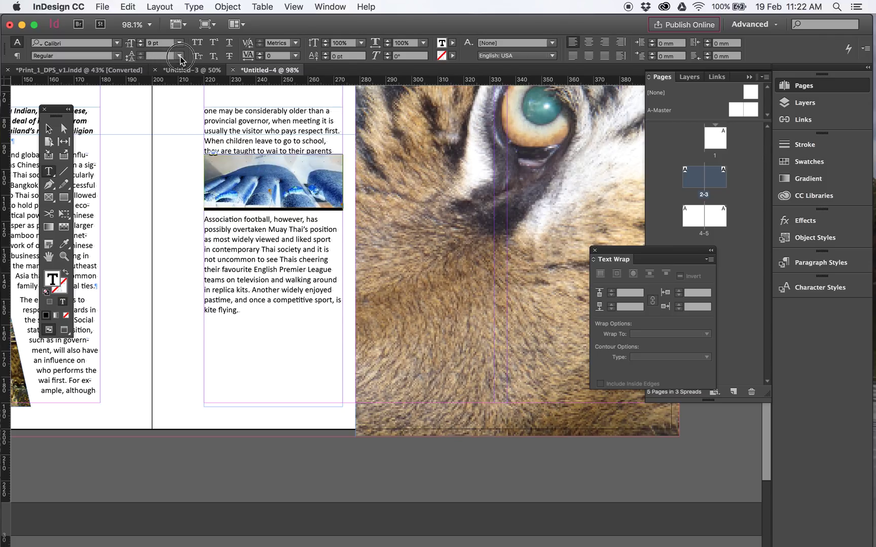
{"action": "left_click", "coordinate": [179, 55]}
{"action": "left_click", "coordinate": [172, 71]}
{"action": "left_click", "coordinate": [268, 181]}
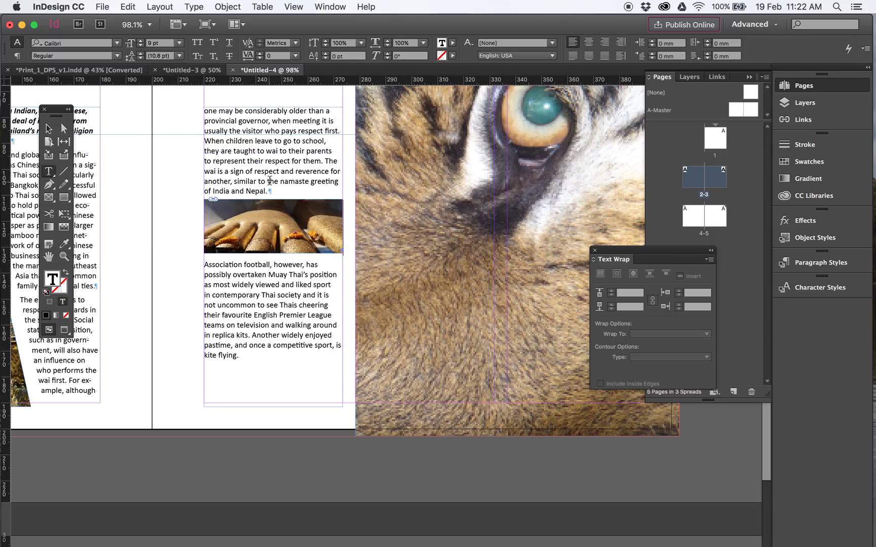
- Insert and remove a stray paragraph break, then delete and restore the 'India and Nepal.' line
{"action": "left_click", "coordinate": [262, 155]}
{"action": "key", "text": "Return"}
{"action": "key", "text": "Return"}
{"action": "key", "text": "Return"}
{"action": "key", "text": "BackSpace"}
{"action": "key", "text": "BackSpace"}
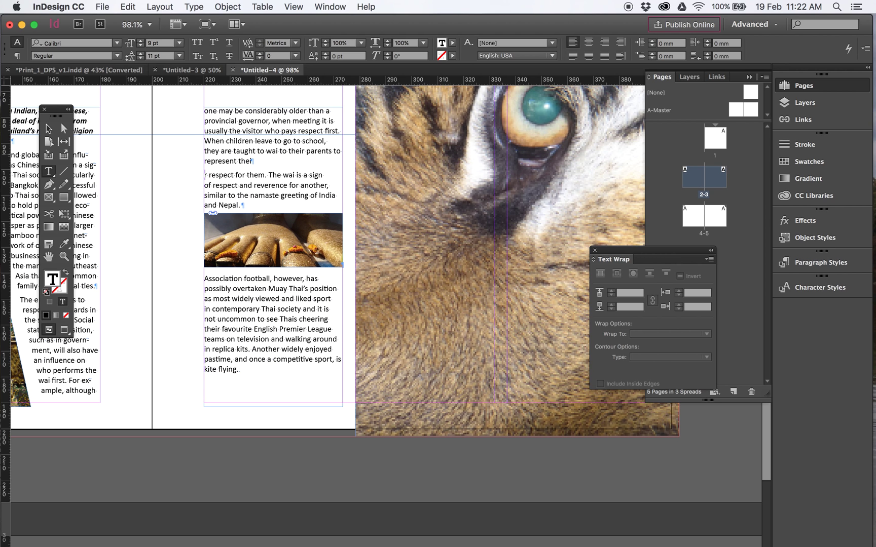
{"action": "key", "text": "BackSpace"}
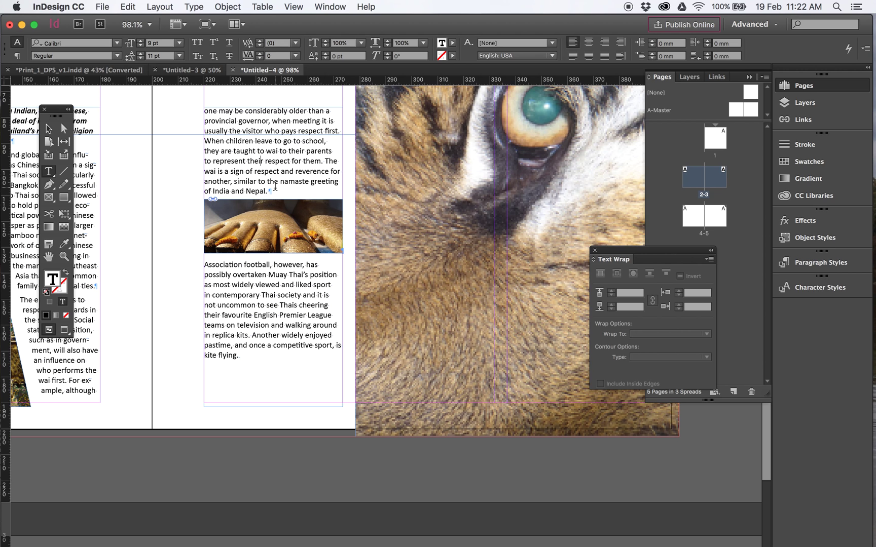
{"action": "left_click_drag", "start_coordinate": [268, 189], "coordinate": [202, 185]}
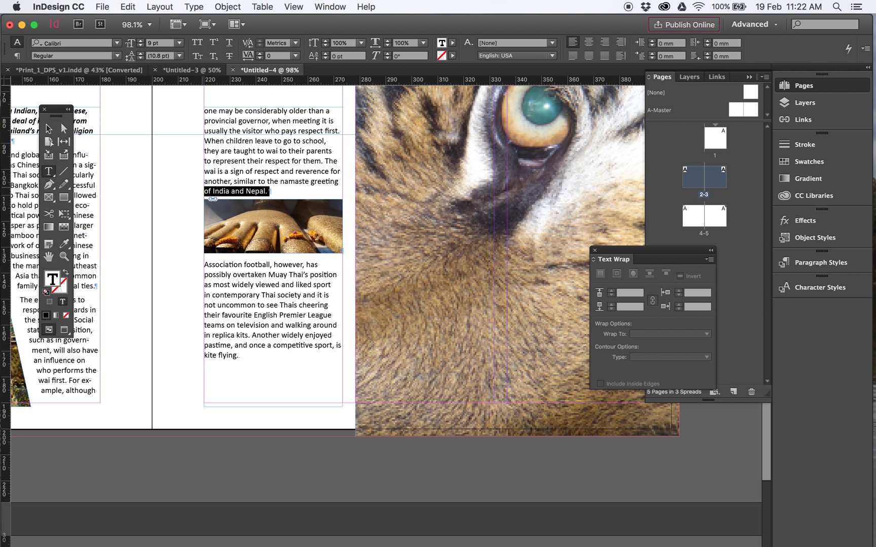
{"action": "key", "text": "BackSpace"}
{"action": "key", "text": "ctrl+z"}
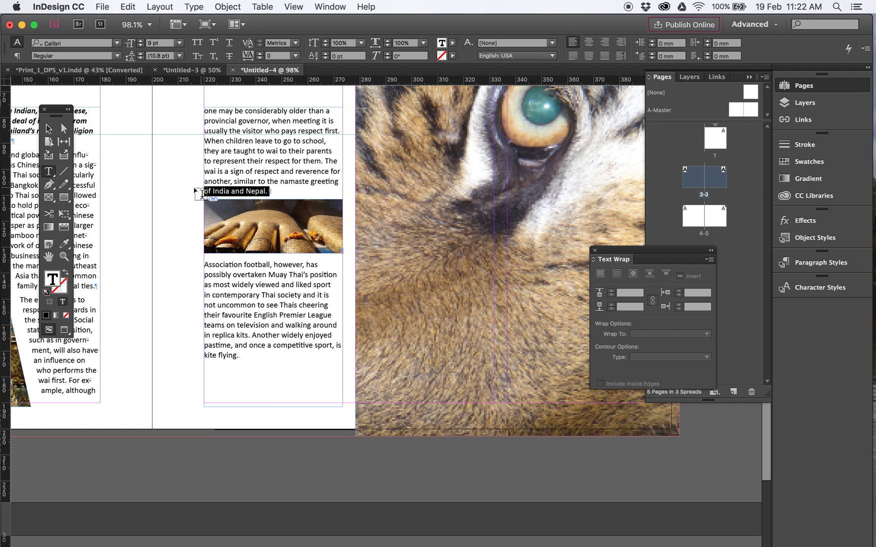
{"action": "left_click", "coordinate": [50, 131]}
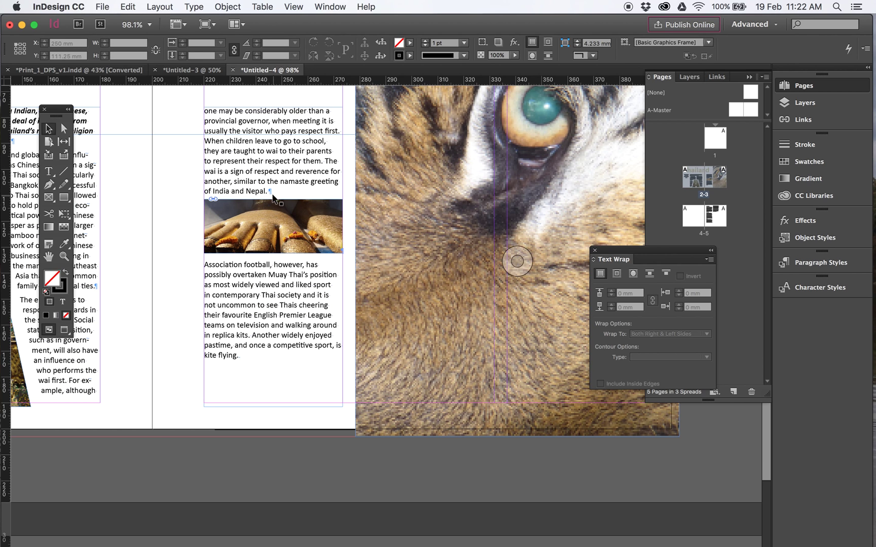
- Give the paragraph above the photo 4 mm Space After and the football paragraph 3 mm Space Before
{"action": "left_click", "coordinate": [46, 171]}
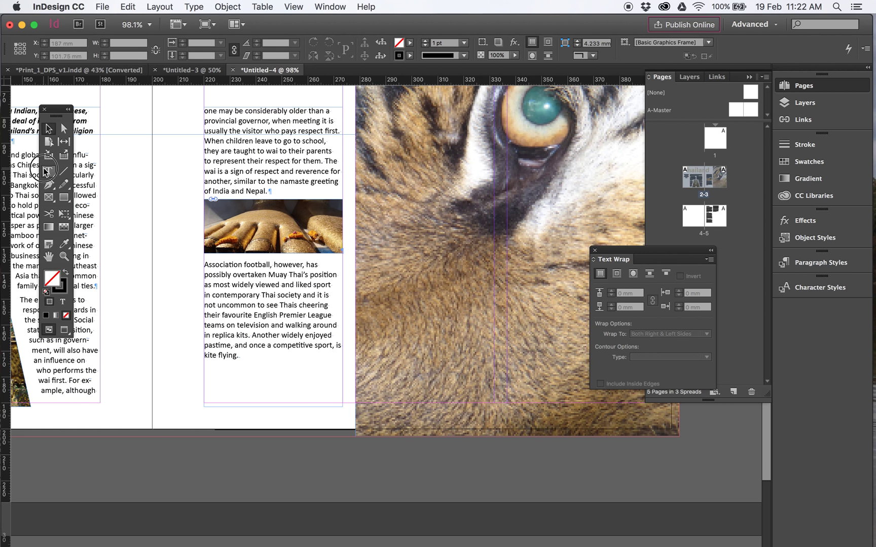
{"action": "left_click_drag", "start_coordinate": [219, 191], "coordinate": [240, 191]}
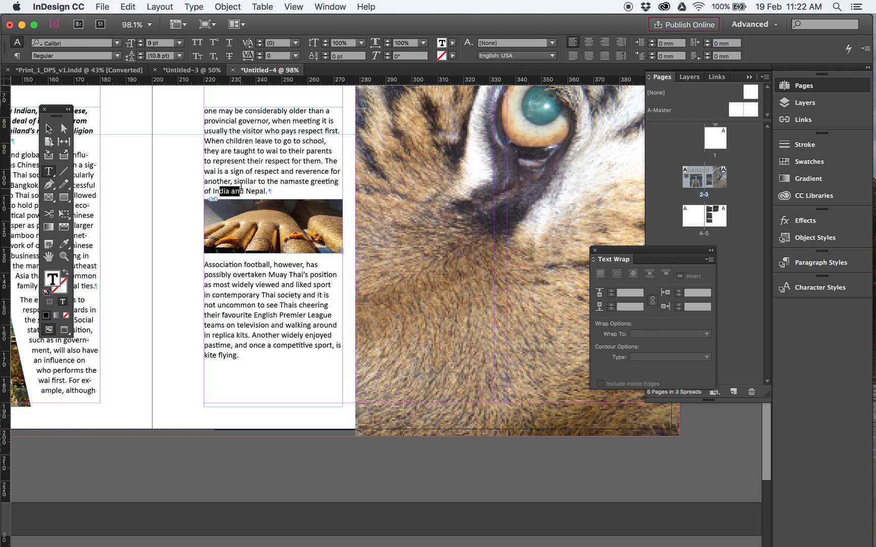
{"action": "left_click", "coordinate": [17, 55]}
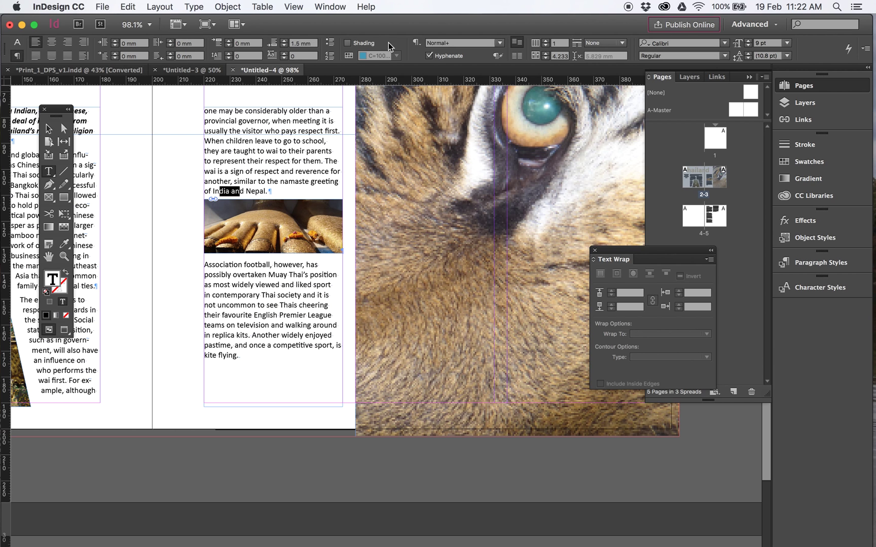
{"action": "left_click", "coordinate": [285, 42]}
{"action": "left_click", "coordinate": [284, 42]}
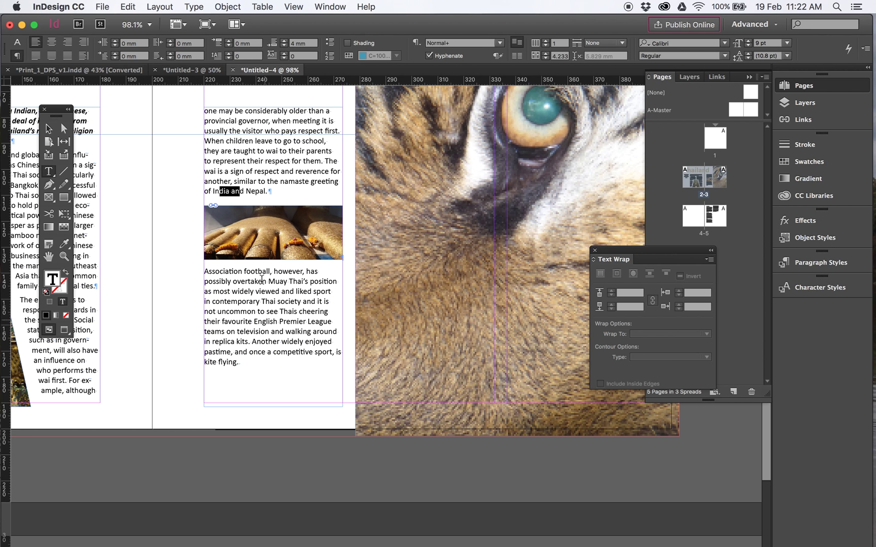
{"action": "left_click_drag", "start_coordinate": [258, 271], "coordinate": [233, 271]}
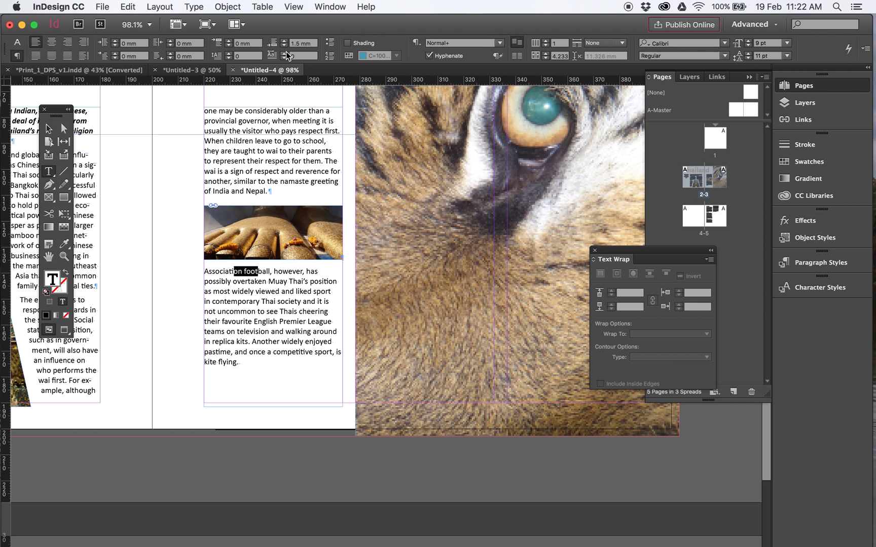
{"action": "left_click", "coordinate": [228, 40]}
{"action": "left_click", "coordinate": [228, 41]}
{"action": "left_click", "coordinate": [228, 41]}
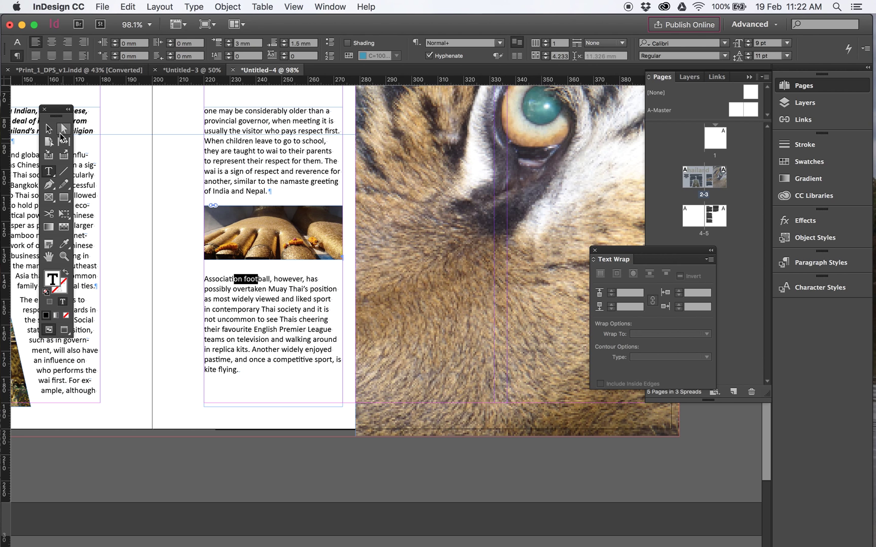
{"action": "left_click", "coordinate": [49, 130]}
{"action": "key", "text": "super+5"}
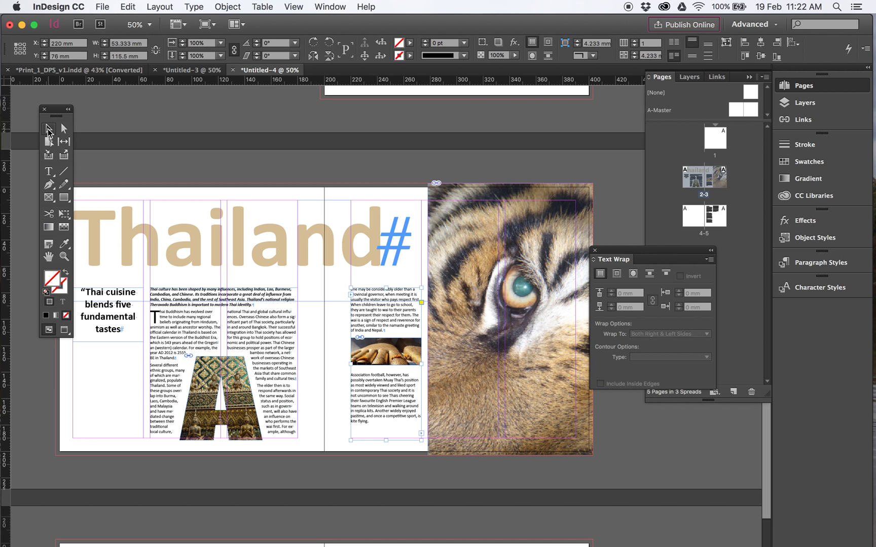
- Switch to Preview screen mode and deselect everything to view the finished spread
{"action": "left_click", "coordinate": [64, 330]}
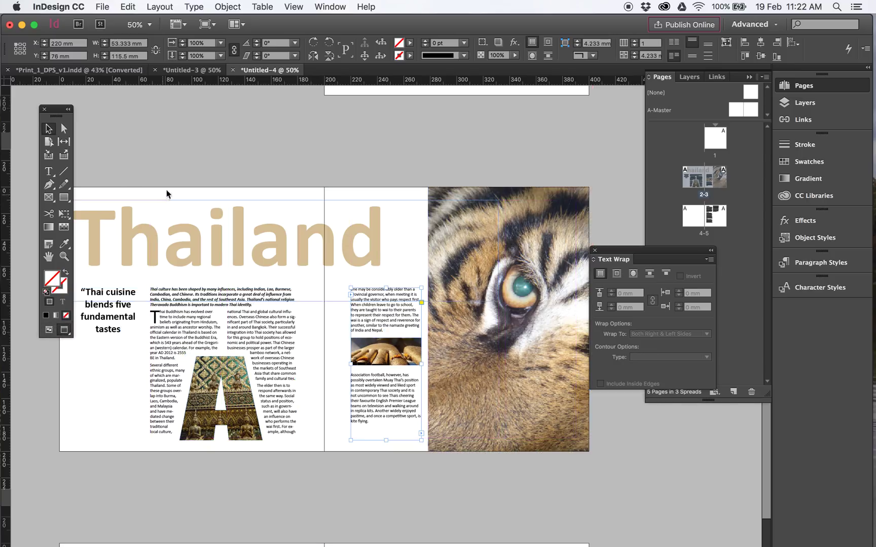
{"action": "left_click_drag", "start_coordinate": [56, 116], "coordinate": [38, 112]}
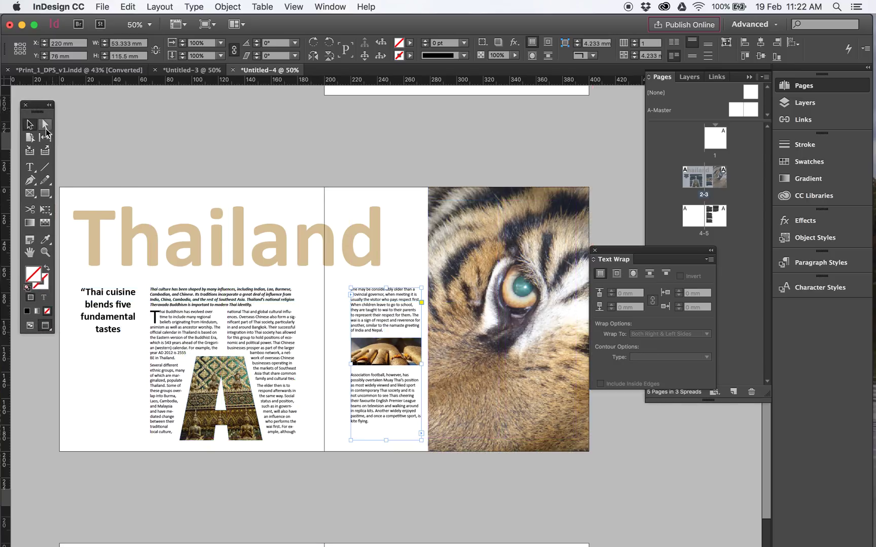
{"action": "left_click", "coordinate": [166, 131]}
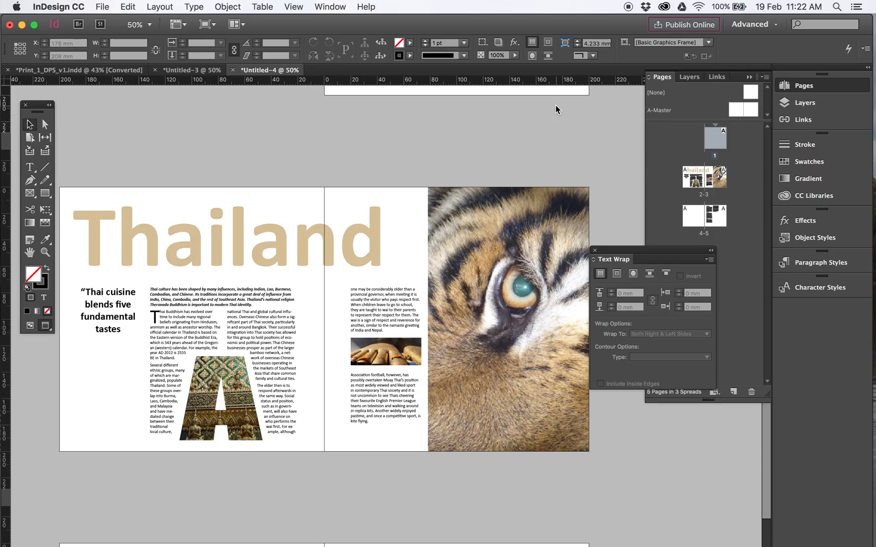